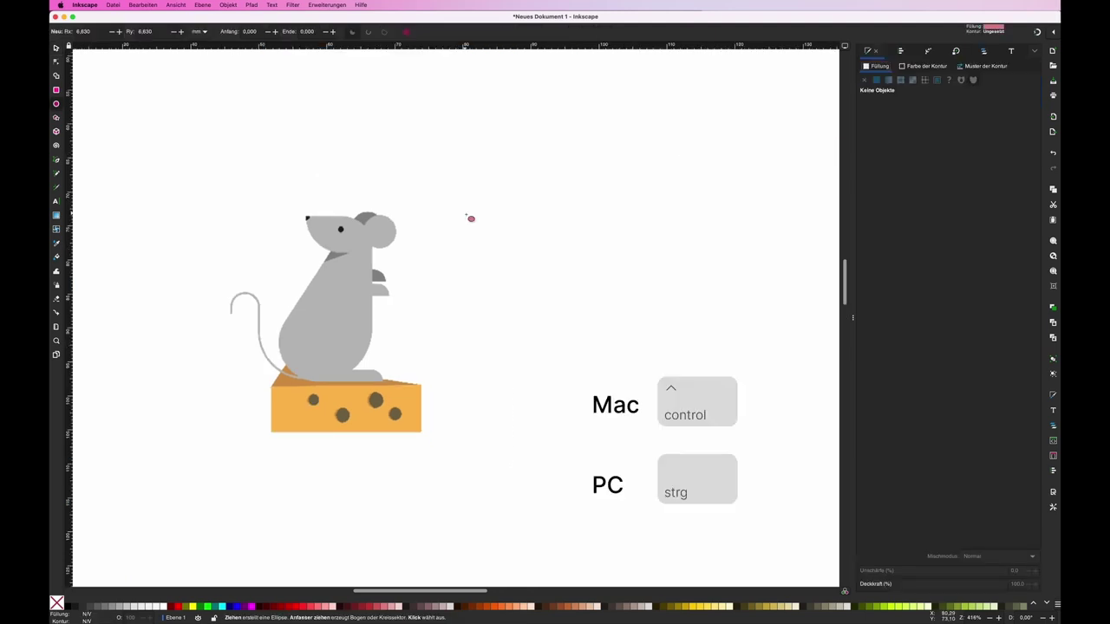
Step: Draw a small pink circle beside the reference mouse image
mouse_move(466, 215)
mouse_down()
mouse_move(508, 252)
mouse_move(353, 242)
mouse_up()
key(Escape)
Step: Move the pink circle onto the mouse's head and zoom in on it
key(s)
click(486, 240)
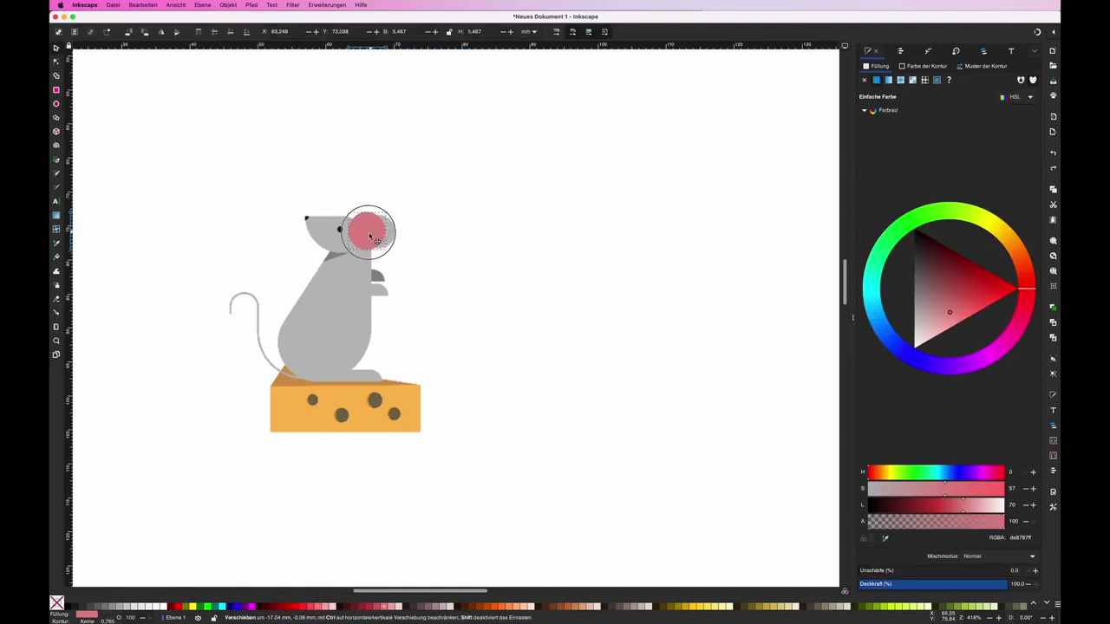
click(473, 257)
key(plus)
key(plus)
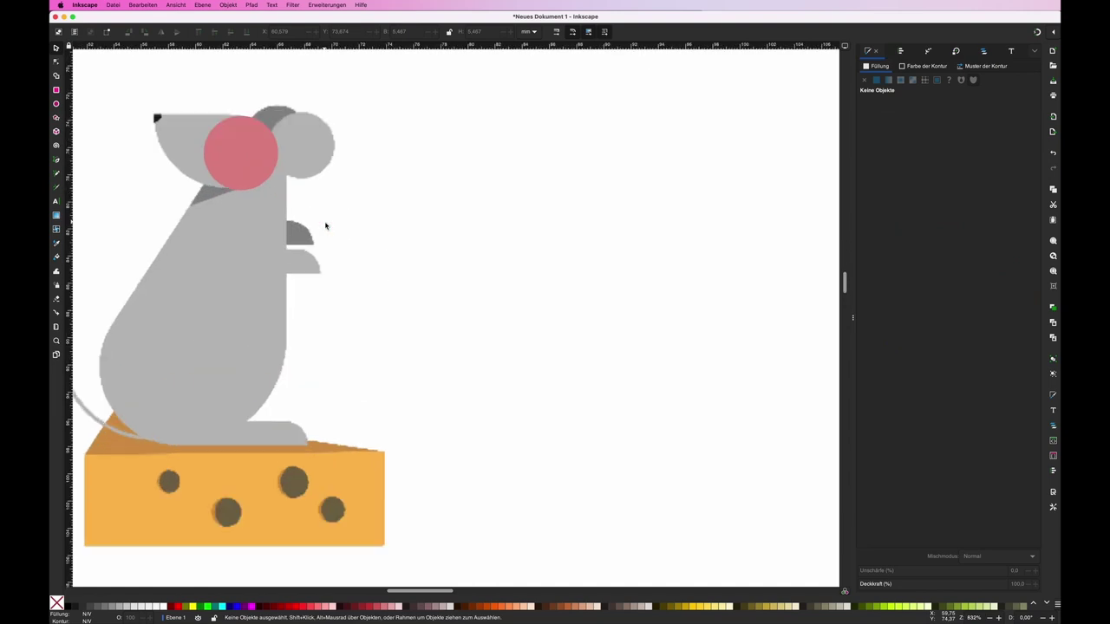
drag(326, 226, 551, 278)
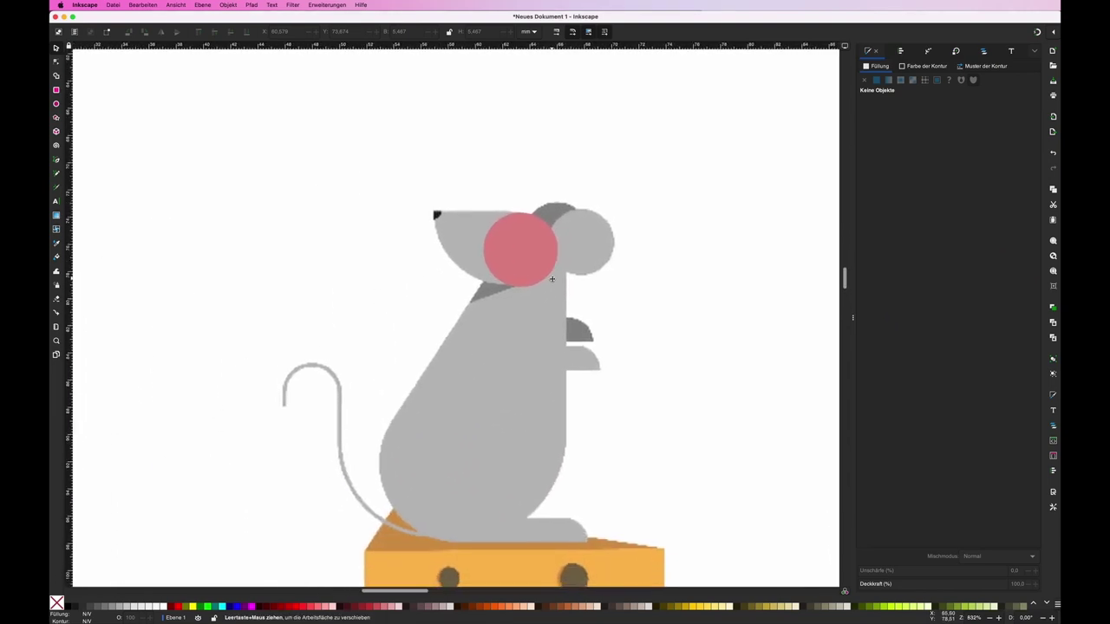
click(535, 251)
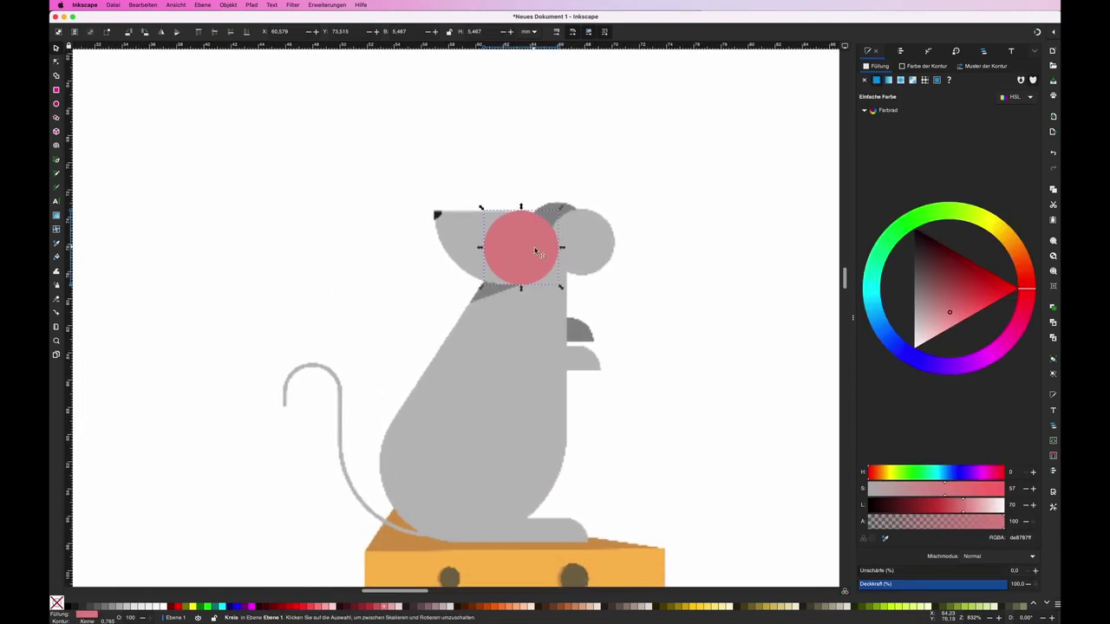
click(742, 286)
Step: Draw a pink rectangle over the left part of the mouse's head, beside the circle
click(56, 90)
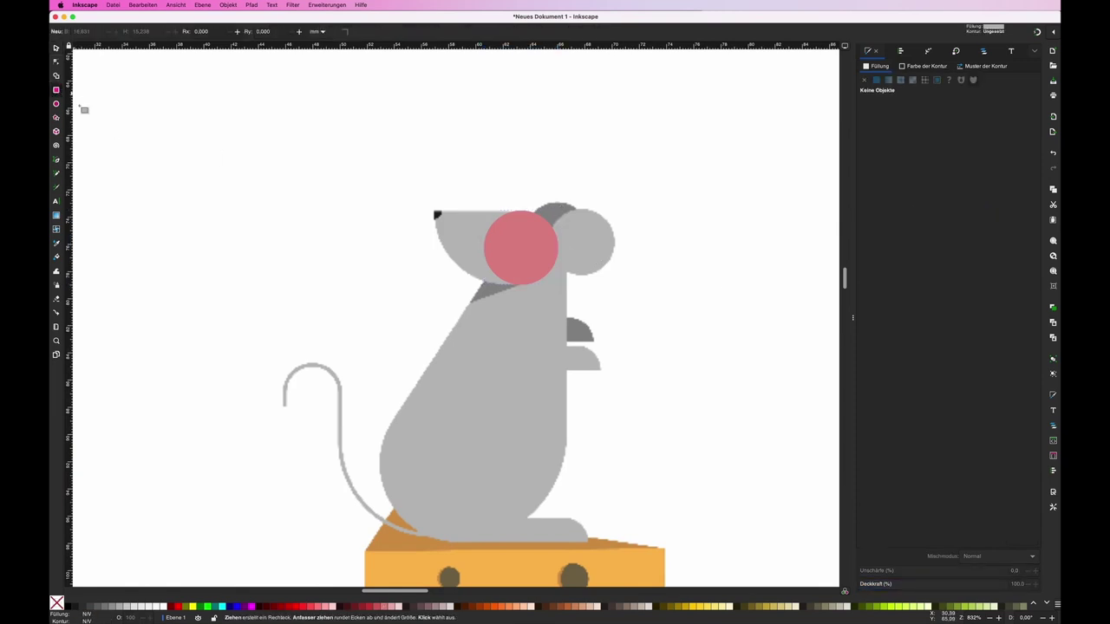
click(340, 606)
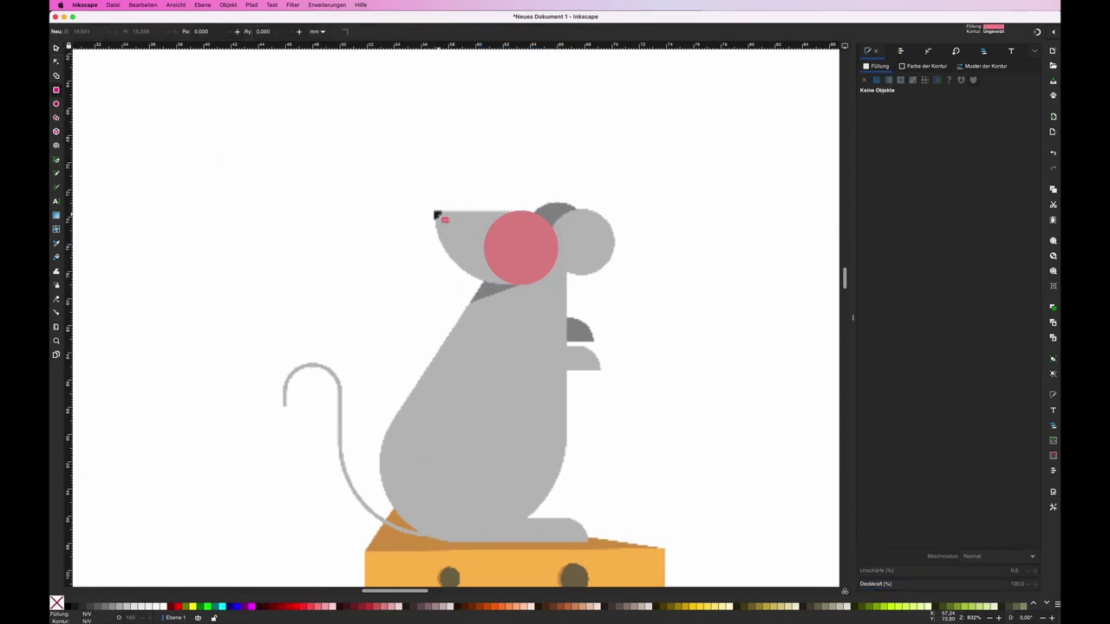
drag(434, 211, 532, 287)
key(shift+ctrl+m)
scroll(555, 260, up, 3)
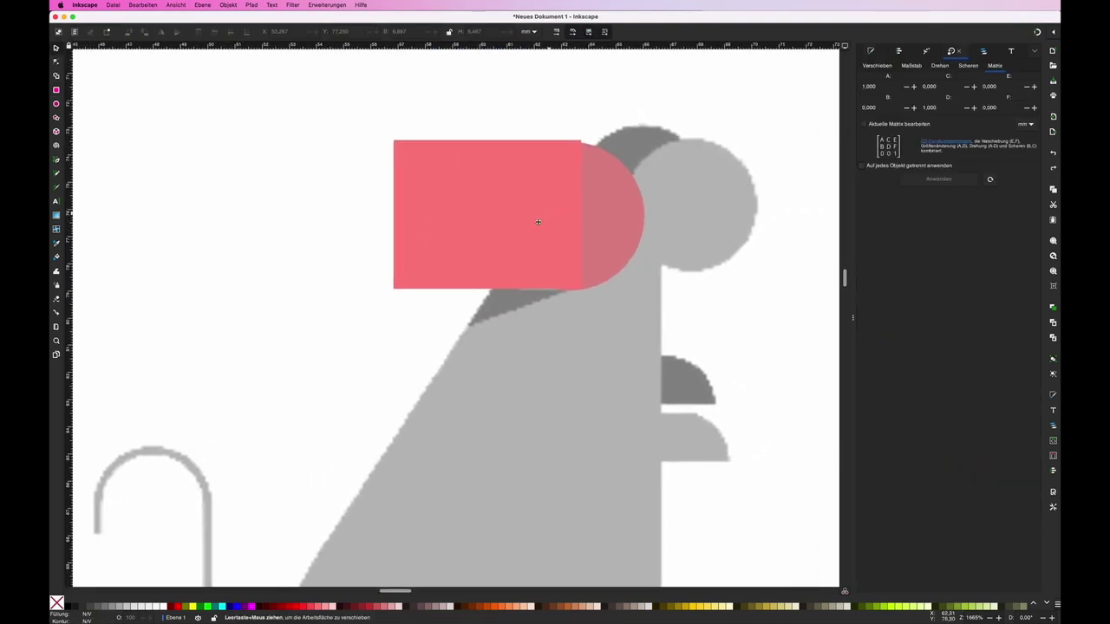
scroll(486, 252, right, 4)
scroll(485, 251, up, 2)
drag(447, 277, 435, 276)
Step: Lower the rectangle's fill alpha to 44 and narrow it to about 6.3 mm
key(ctrl+shift+f)
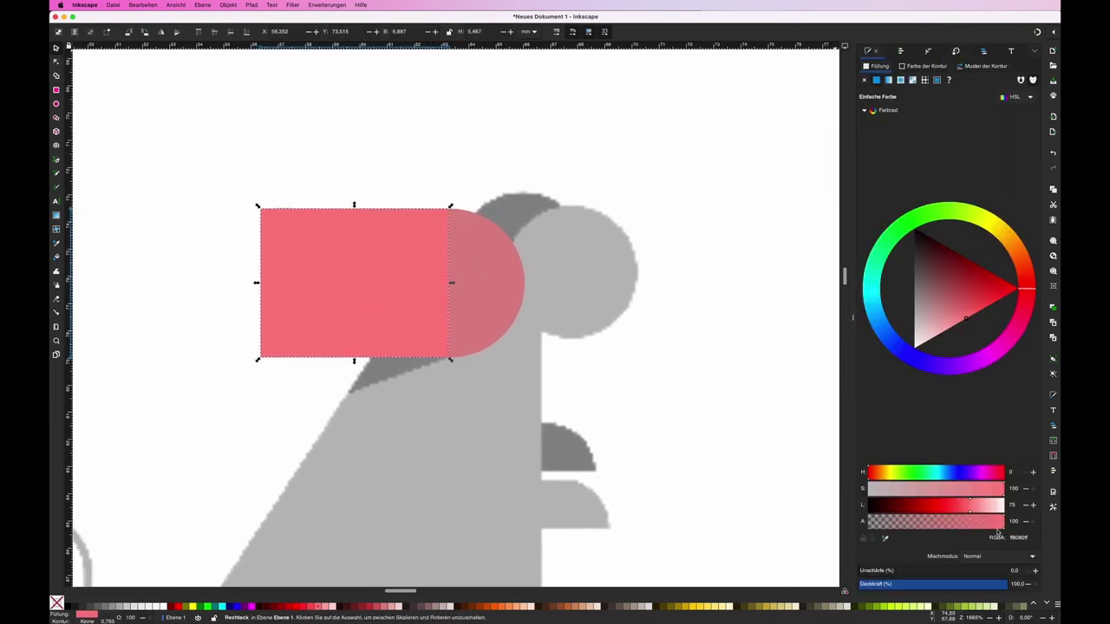
drag(980, 524, 926, 521)
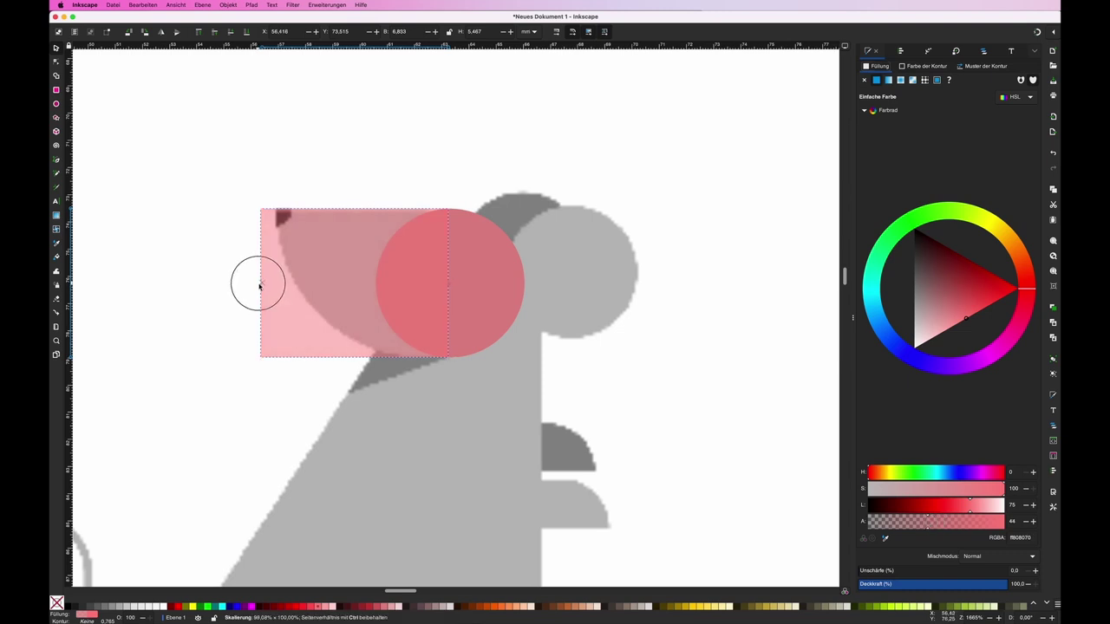
drag(256, 283, 272, 286)
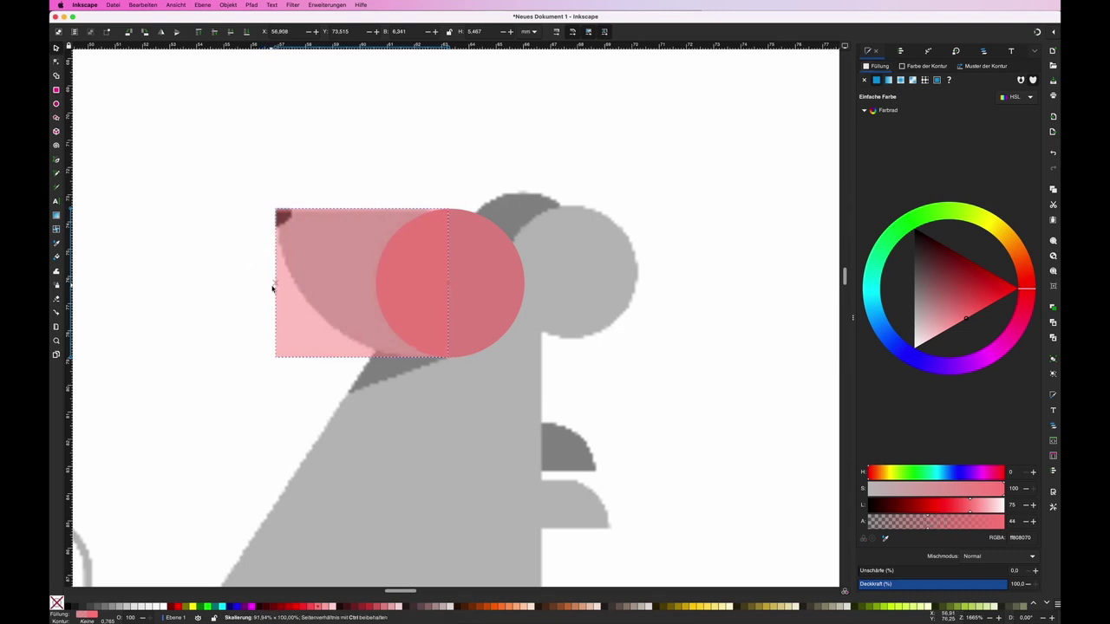
click(56, 62)
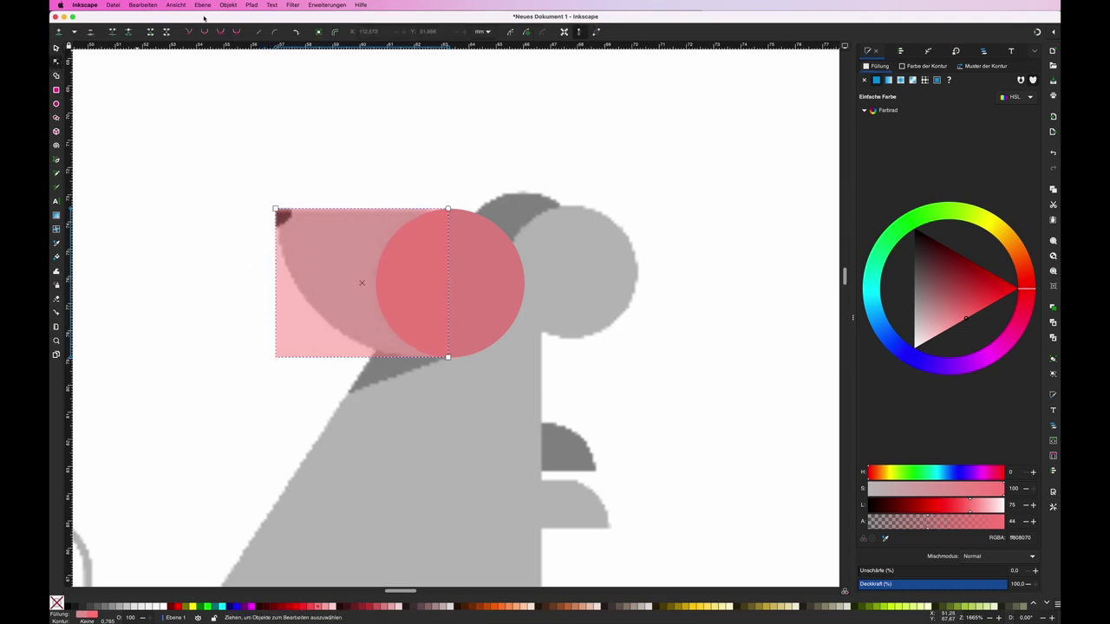
Step: Convert the rectangle to a path and round its bottom-left corner into a large curve with Corners
click(319, 33)
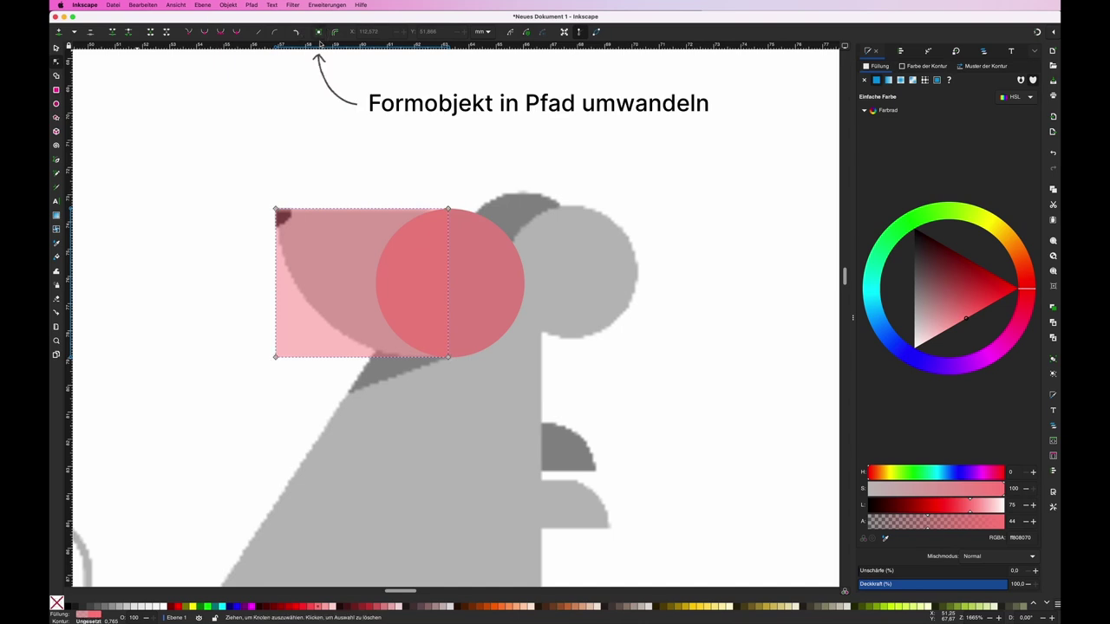
click(296, 33)
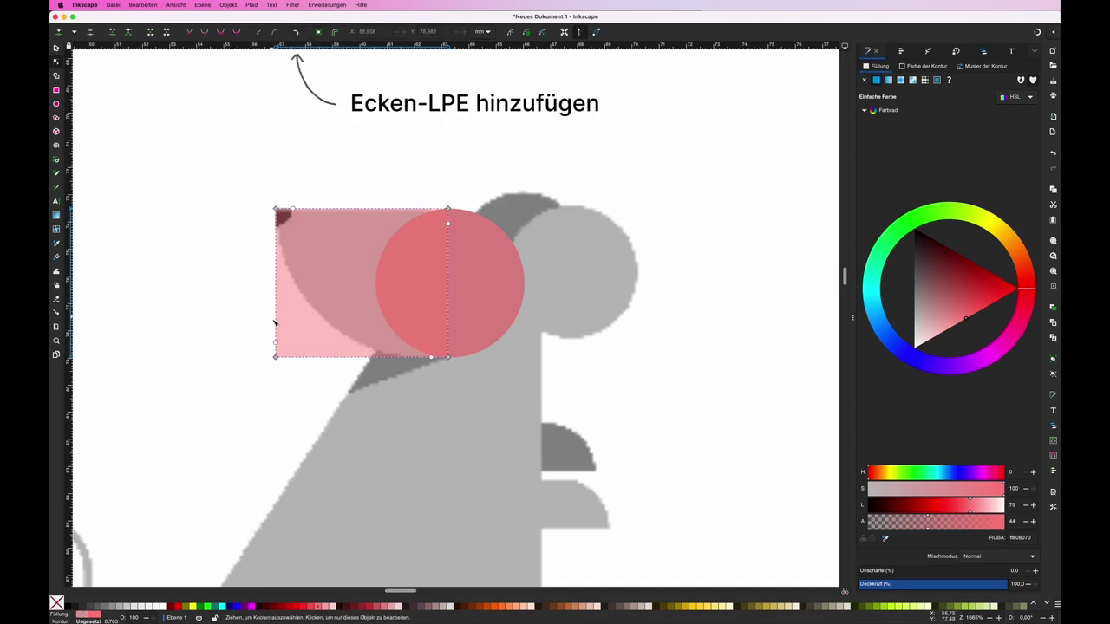
click(277, 342)
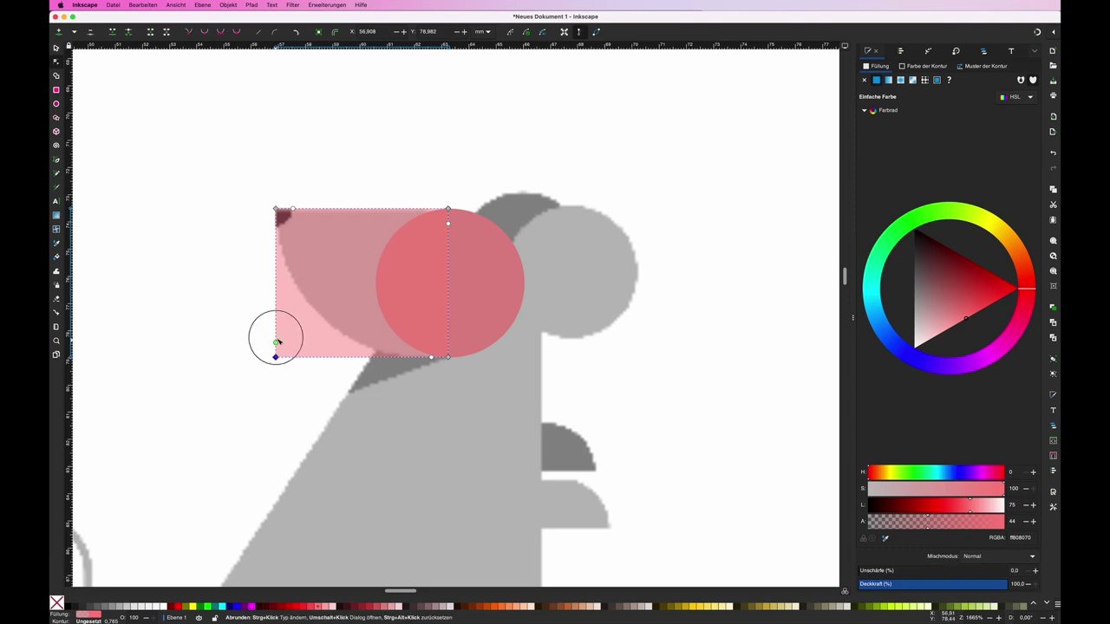
drag(277, 343, 281, 210)
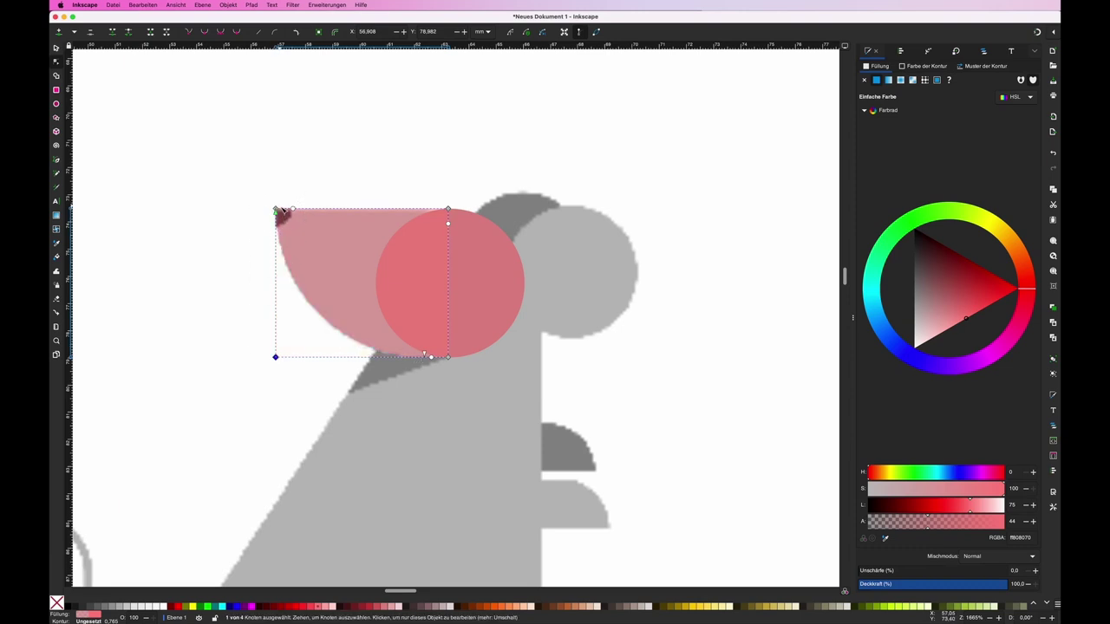
Step: Union the rounded rectangle with the circle into one pink head shape
shift+click(502, 296)
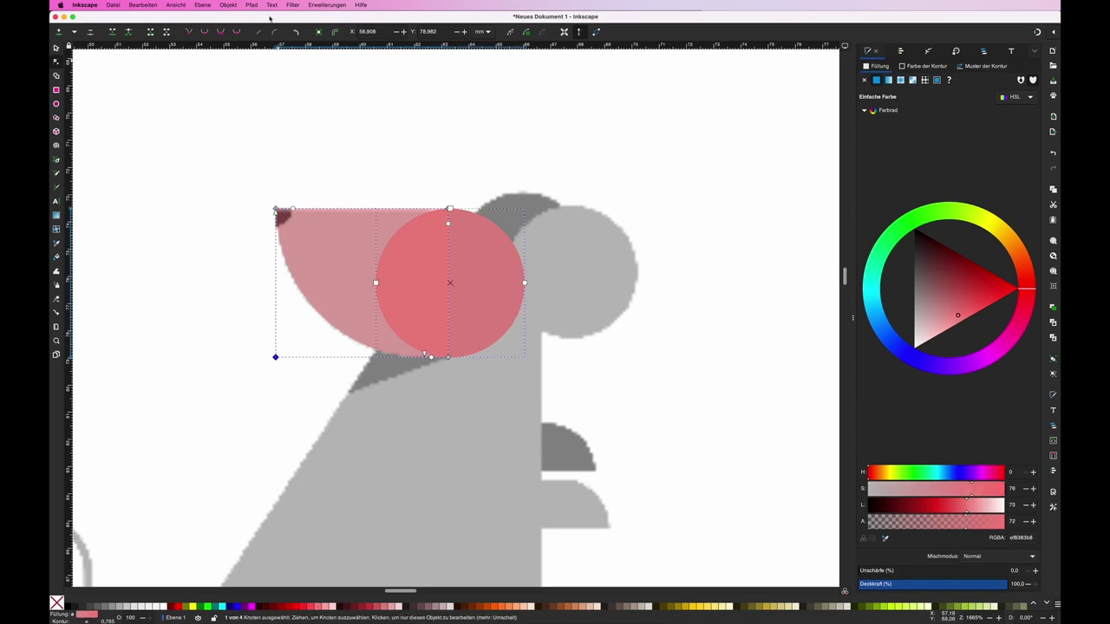
click(230, 5)
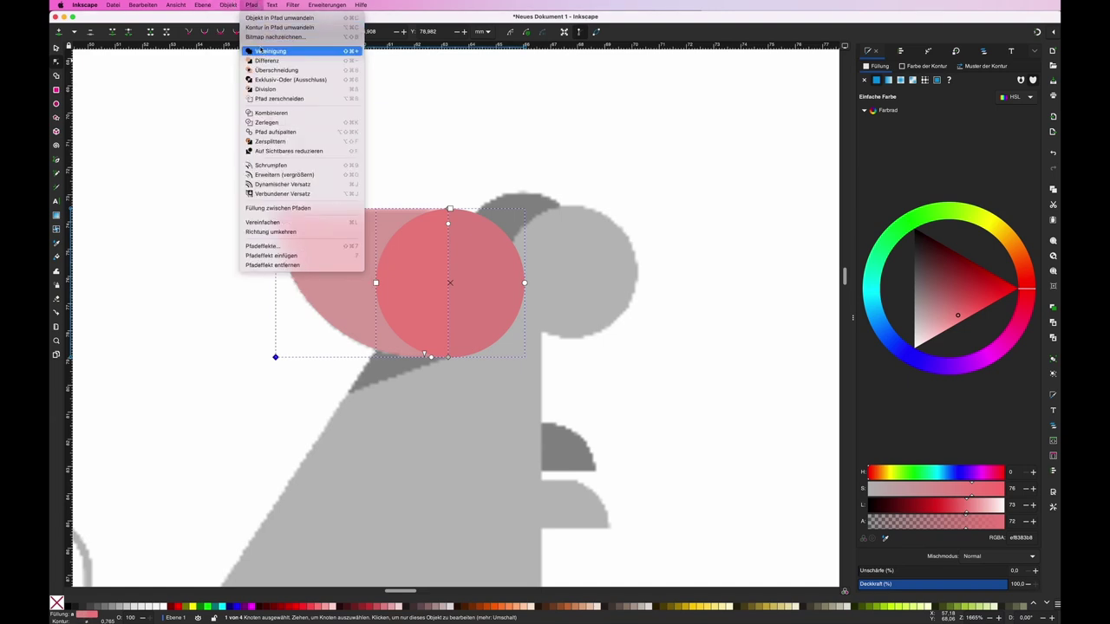
click(258, 51)
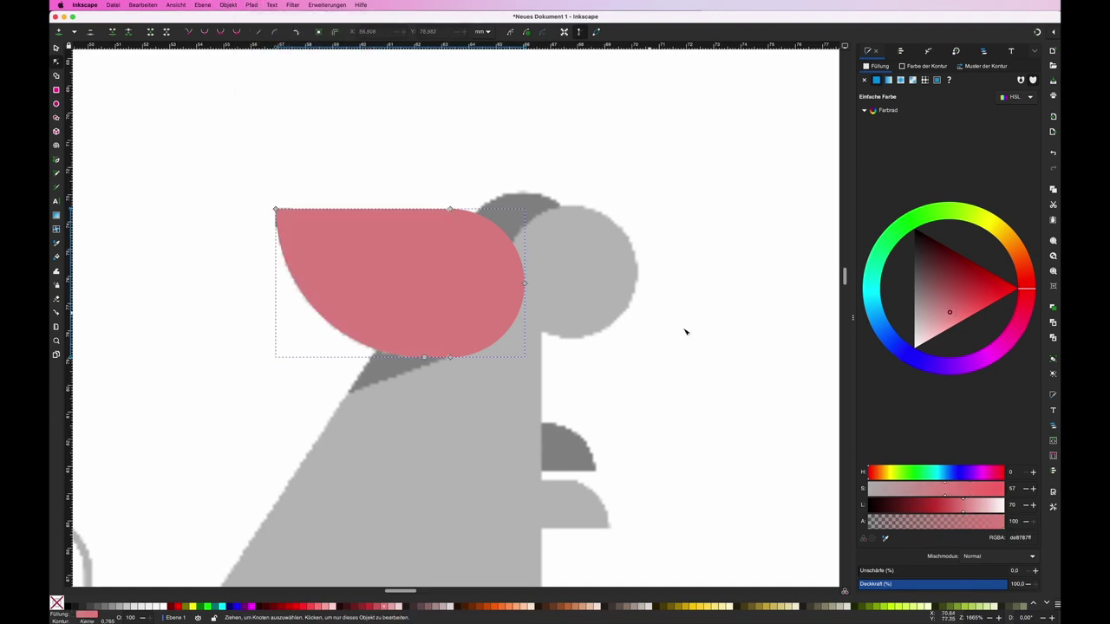
Step: Draw a circle over the ear and a smaller duplicate over the back ear
key(Escape)
key(e)
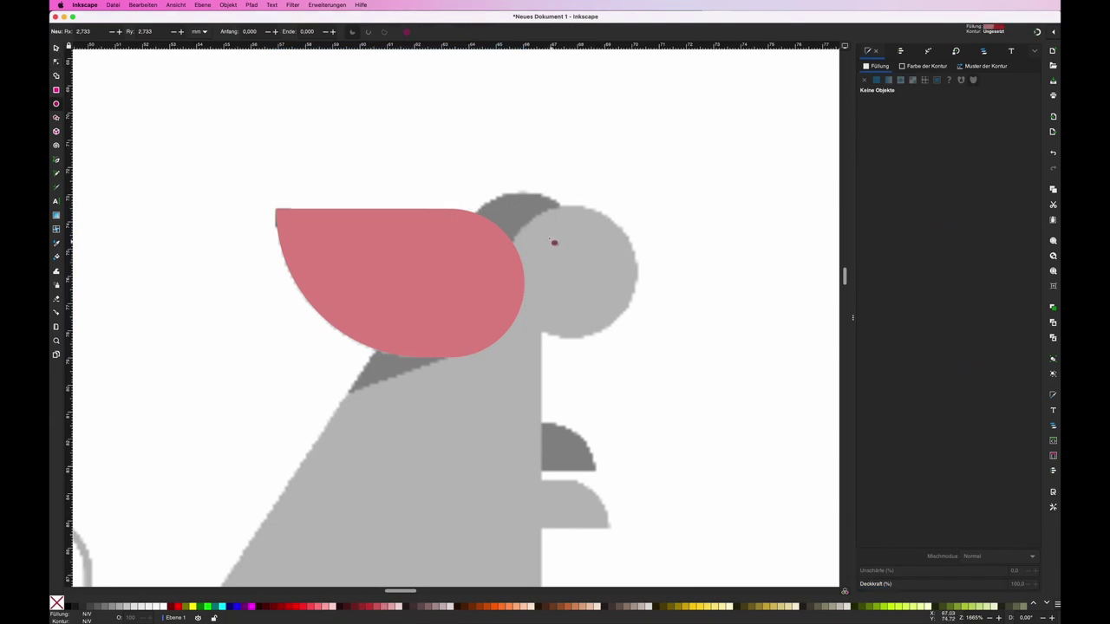
drag(519, 209, 656, 341)
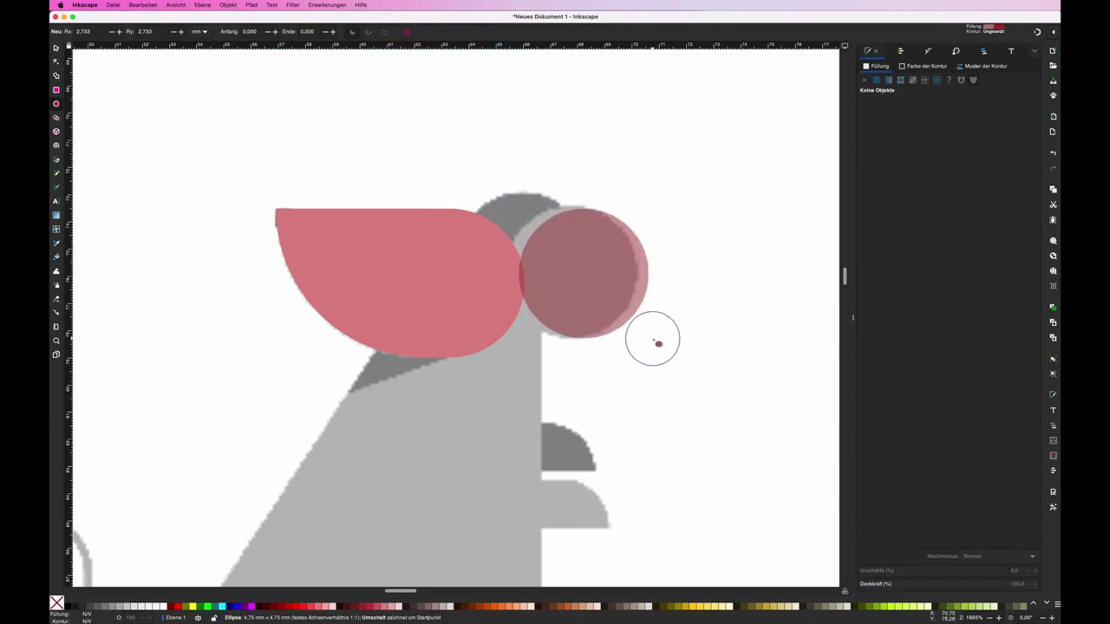
key(s)
drag(608, 311, 597, 310)
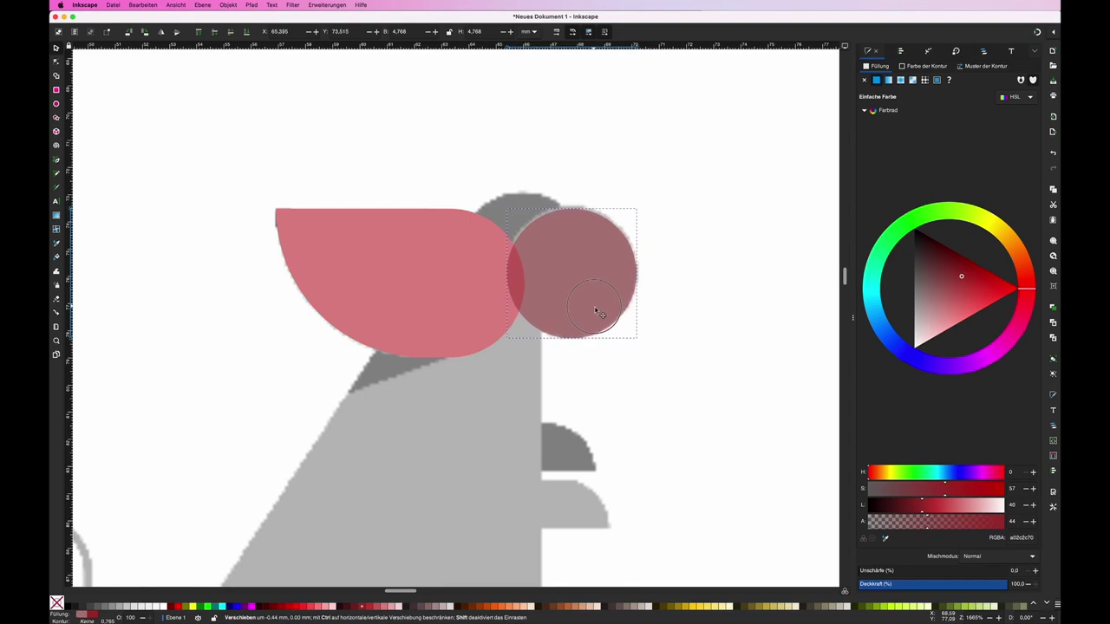
key(ctrl+d)
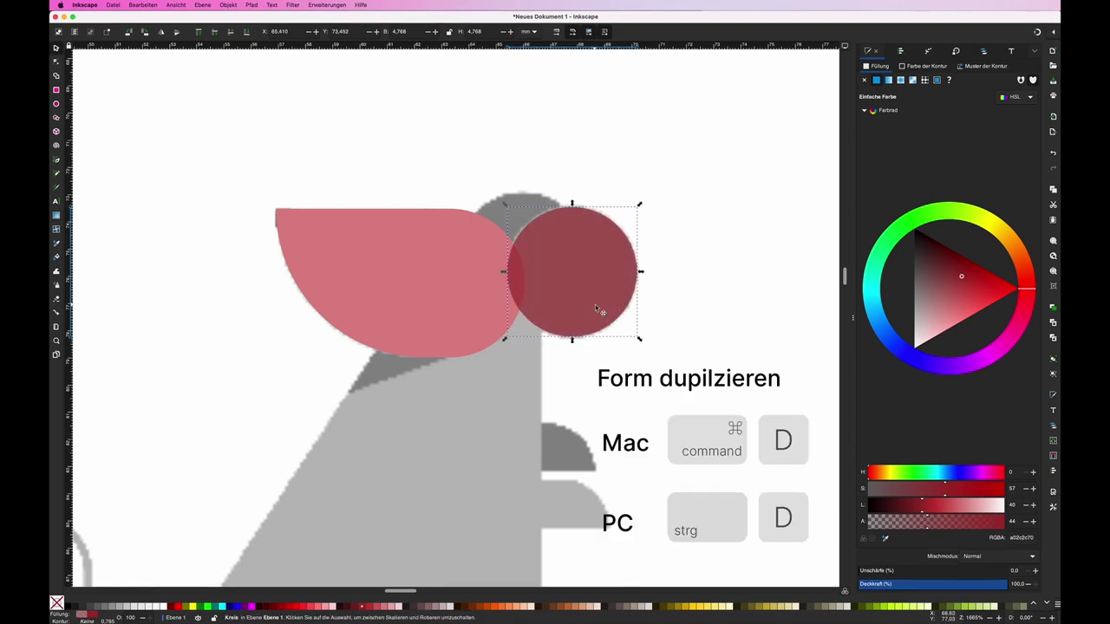
mouse_move(588, 306)
mouse_down()
mouse_move(593, 318)
mouse_move(570, 287)
mouse_up()
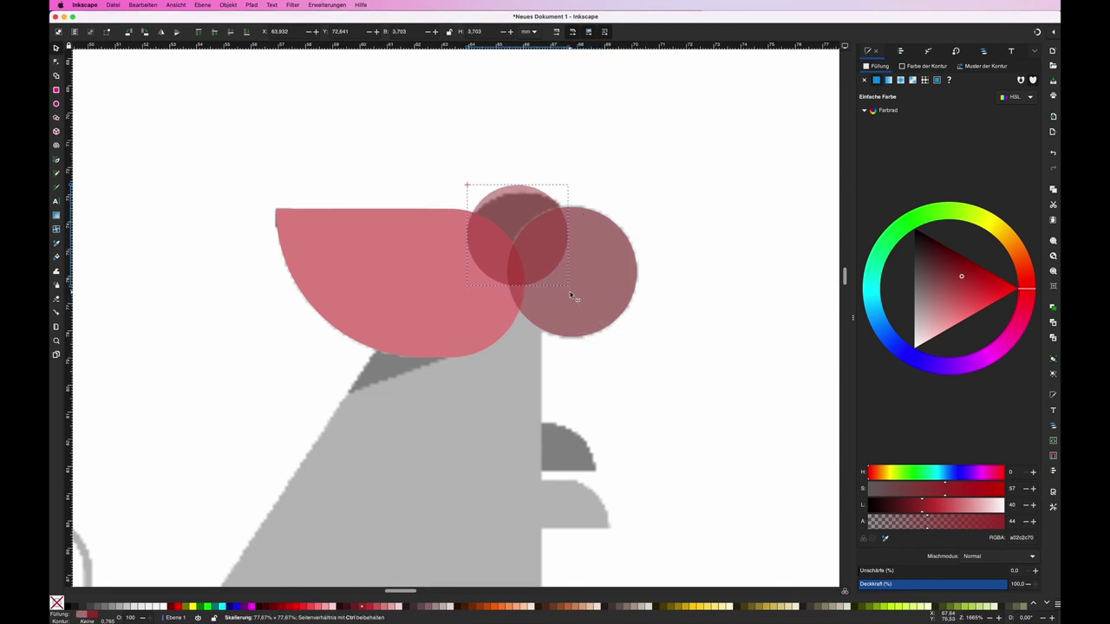
drag(526, 217, 531, 222)
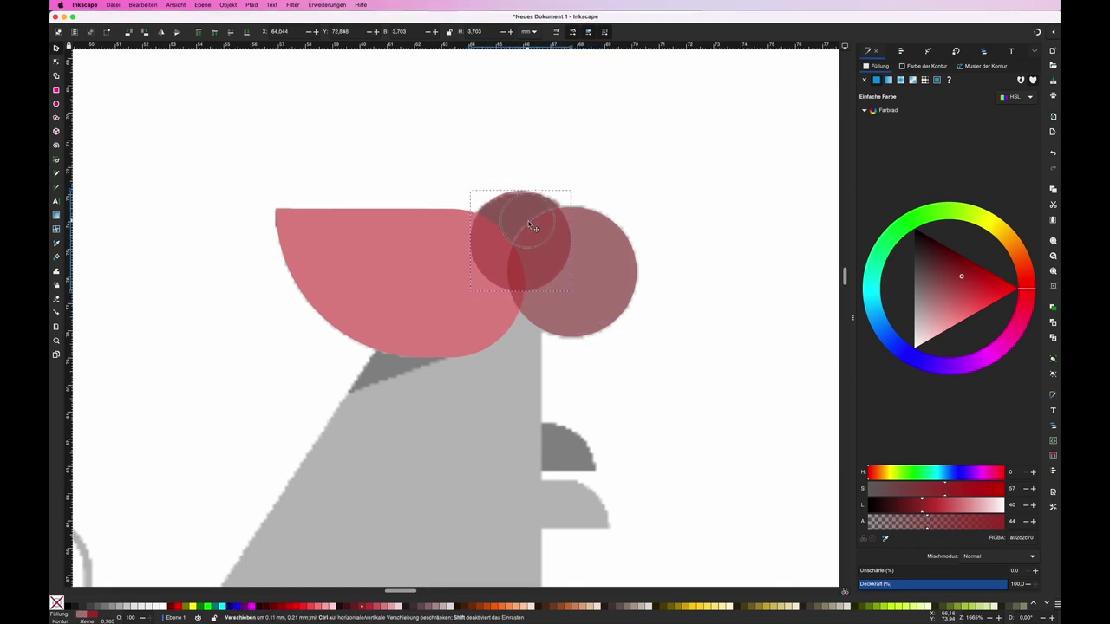
Step: Make both ear circles fully opaque, giving the small one a duller greyish red
click(614, 268)
drag(941, 522, 1006, 521)
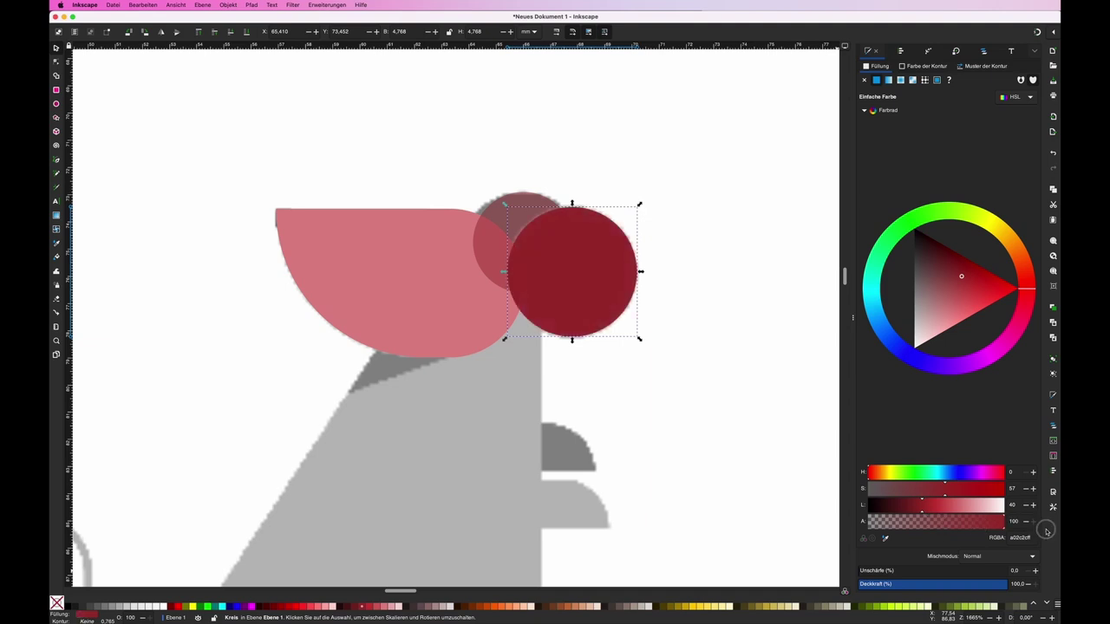
click(532, 204)
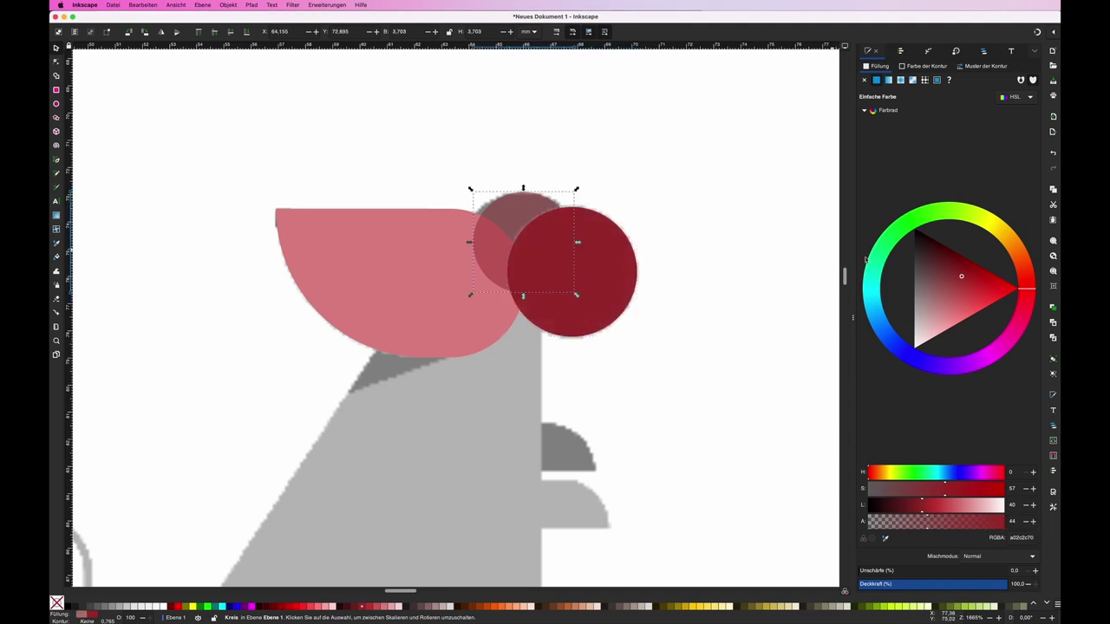
drag(950, 298, 943, 288)
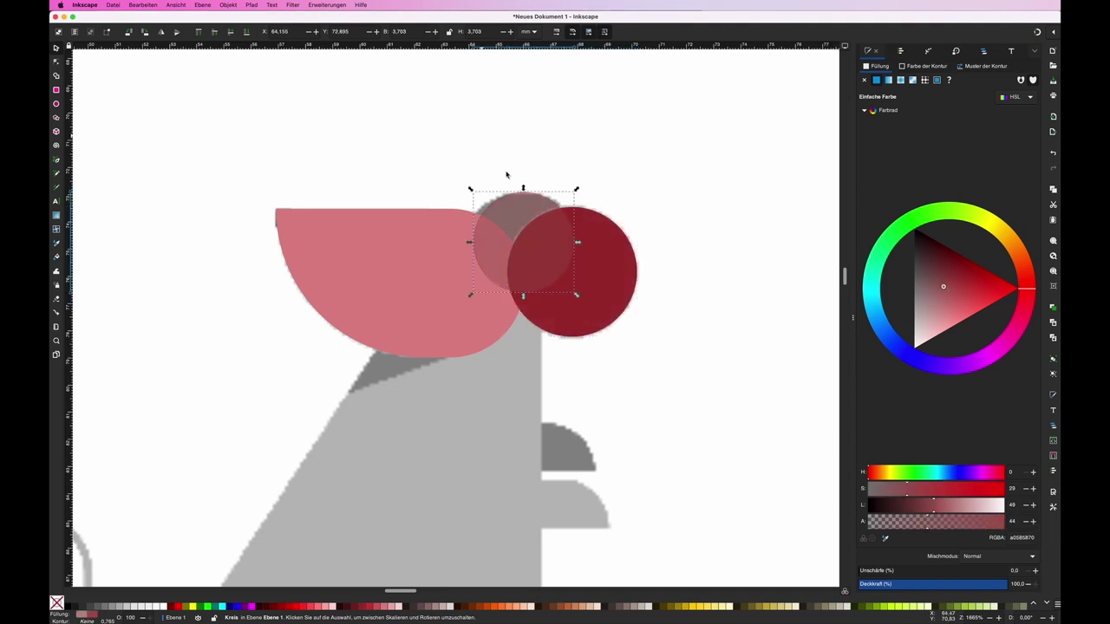
drag(943, 522, 1043, 532)
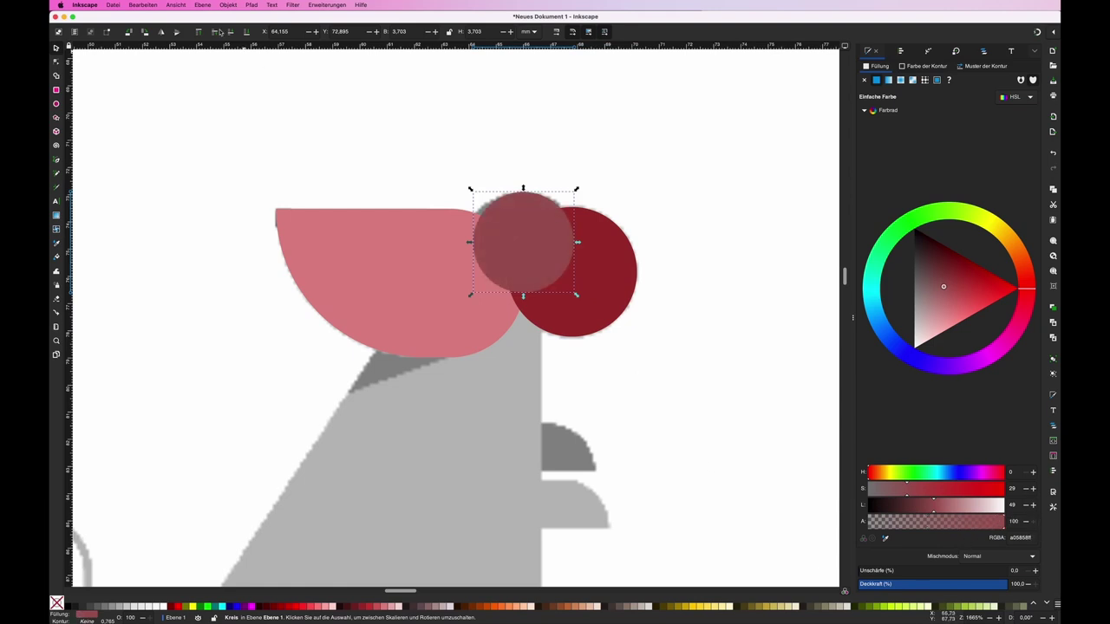
Step: Lower the small circle twice, behind the dark red circle and the pink ear
click(228, 5)
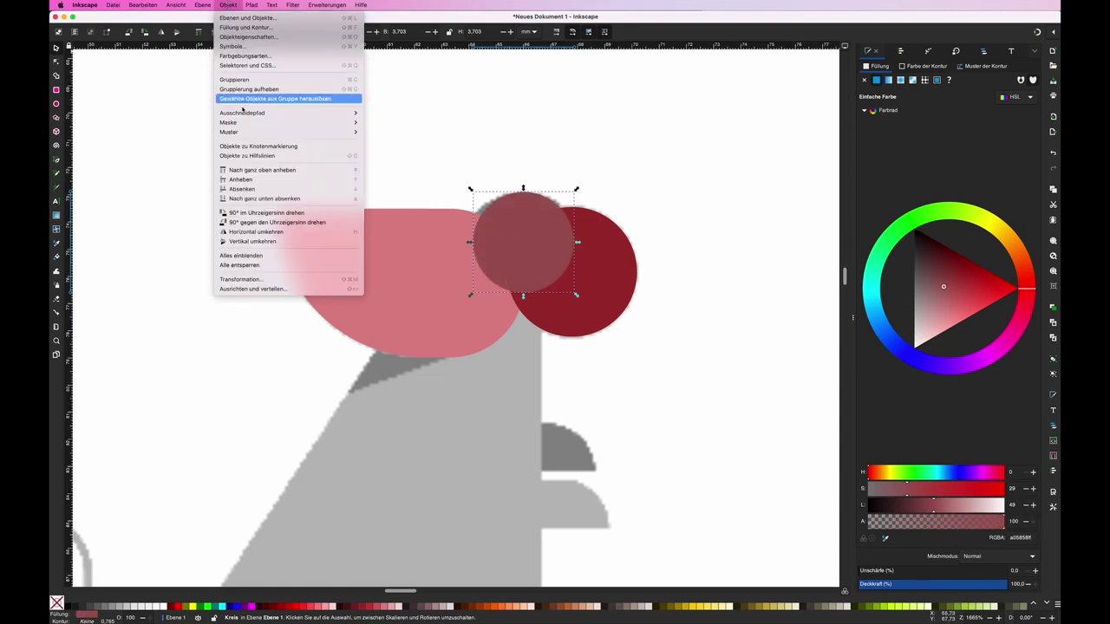
click(248, 188)
click(228, 4)
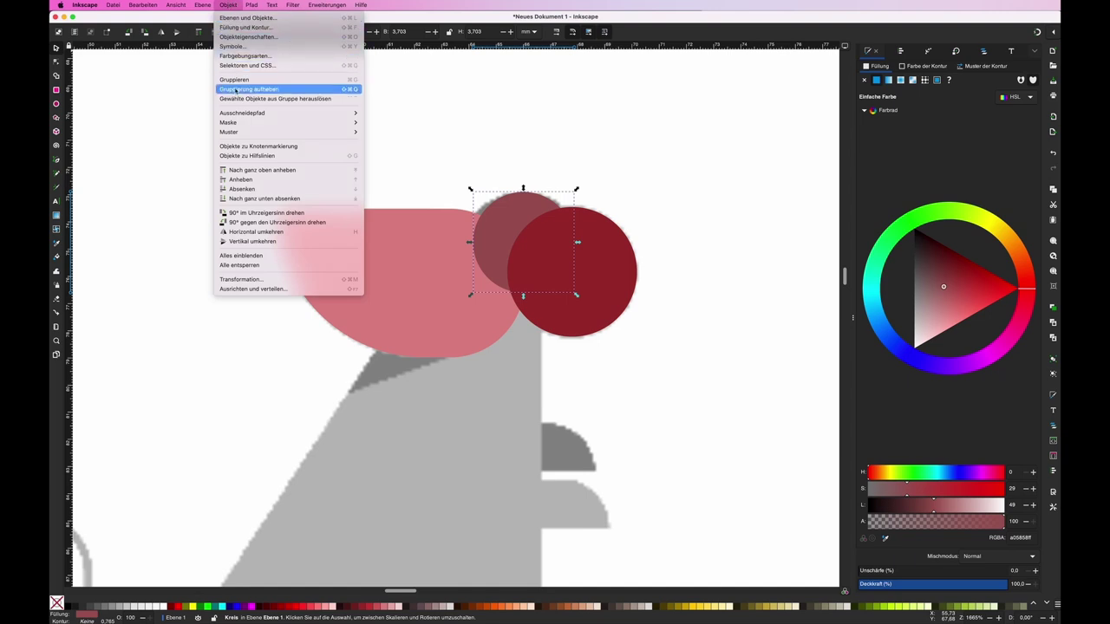
click(240, 190)
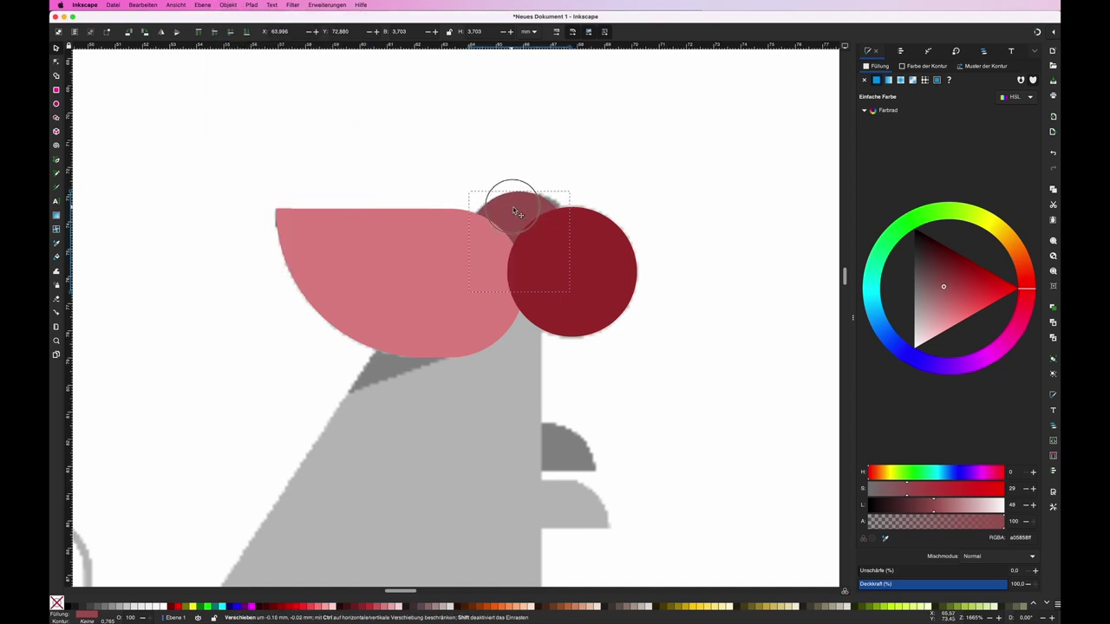
click(647, 347)
key(minus)
key(minus)
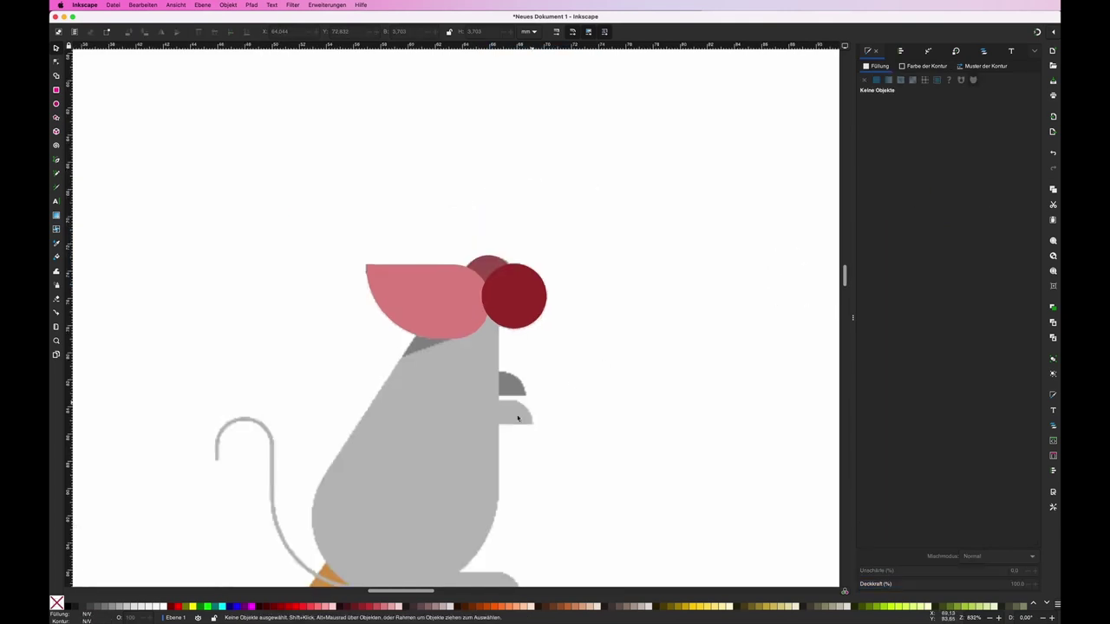
mouse_move(434, 502)
mouse_down()
mouse_move(492, 369)
mouse_move(490, 380)
mouse_up()
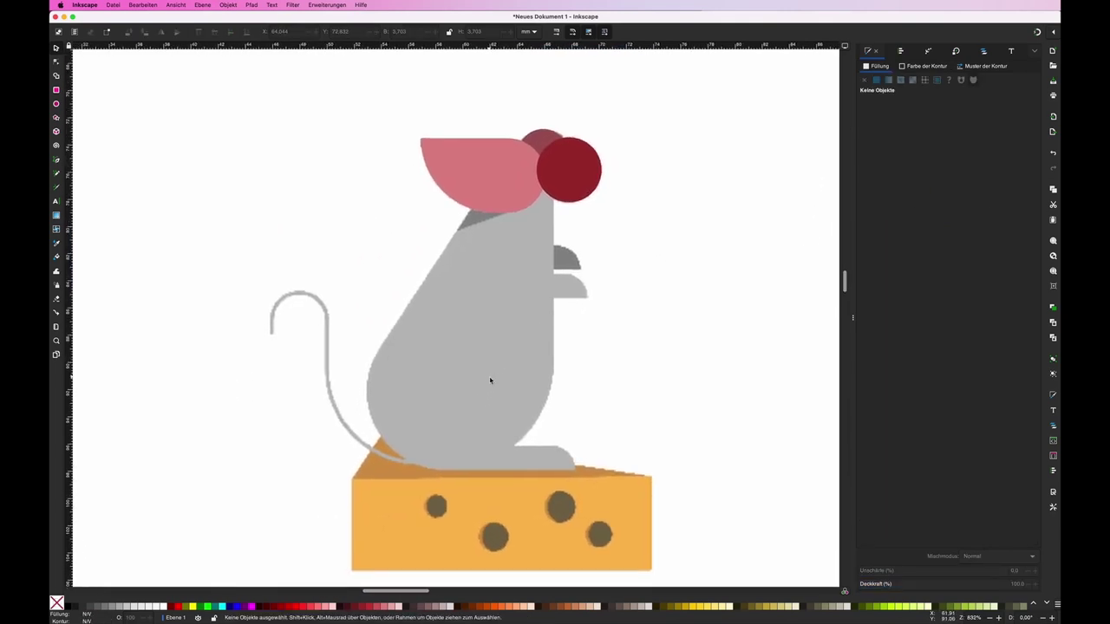
Step: Draw a triangular body outline with the Pen tool from the ear down to the cheese
key(b)
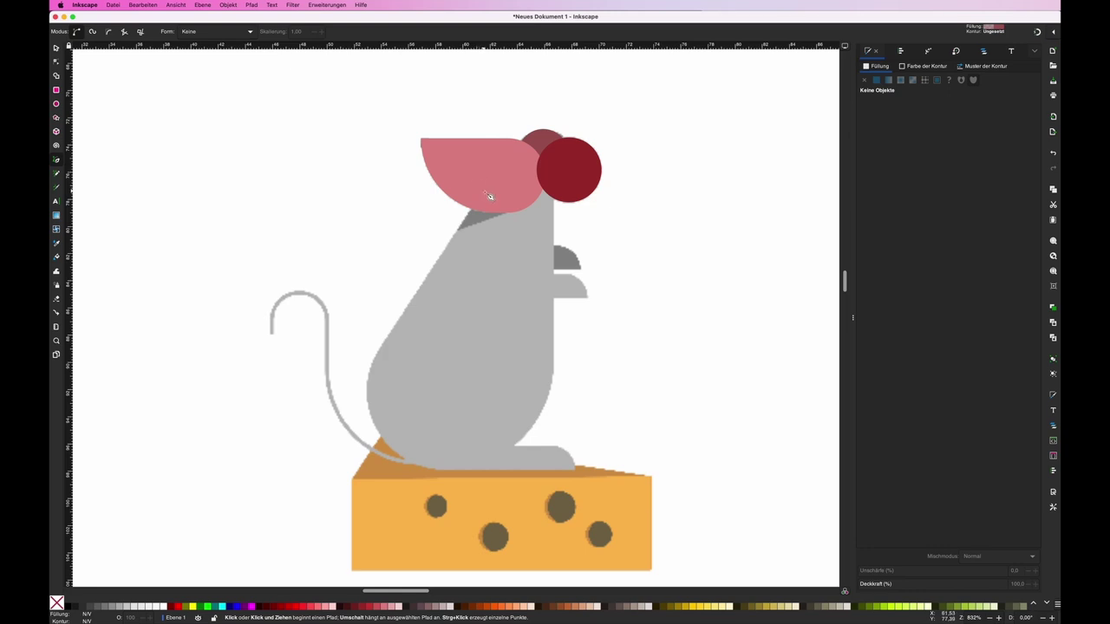
click(488, 182)
click(295, 475)
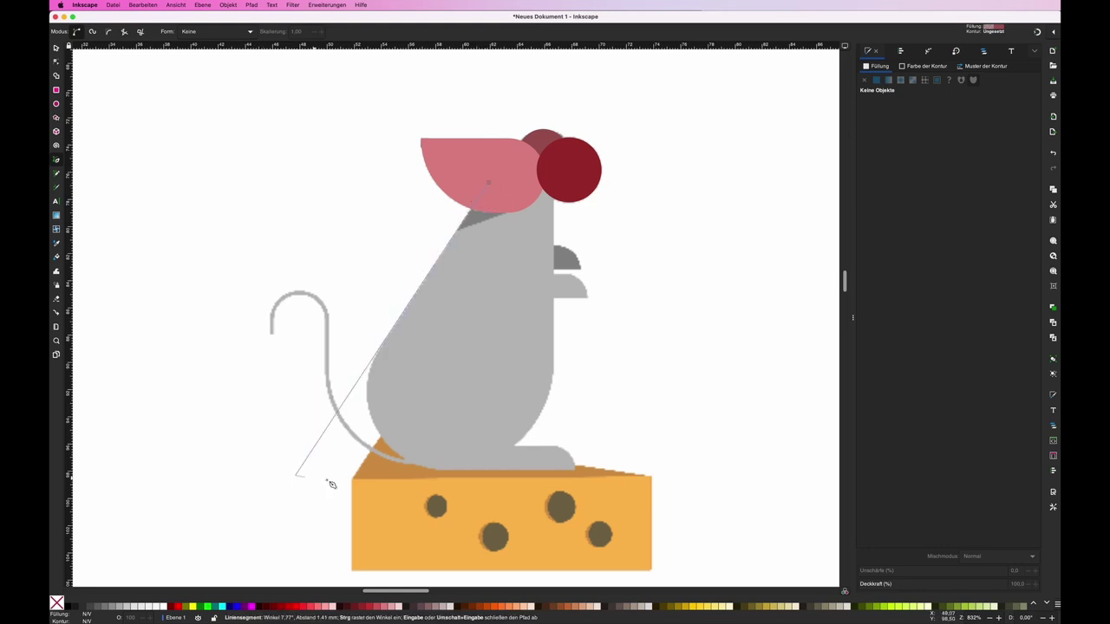
ctrl+click(550, 475)
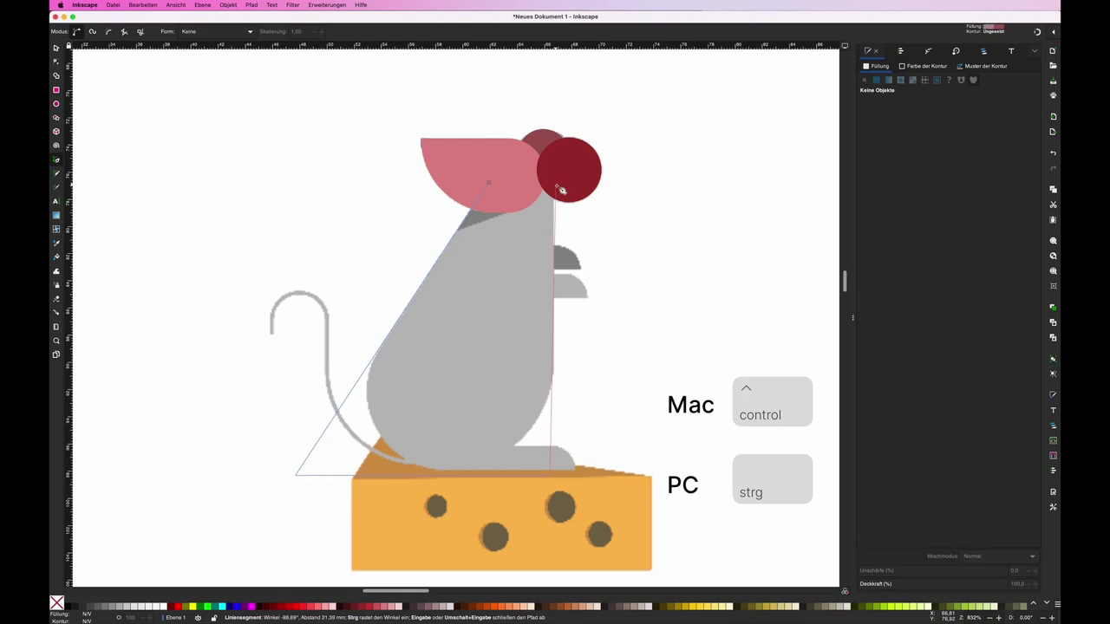
click(490, 184)
Step: Raise the body's bottom nodes onto the cheese top and widen it slightly right
key(n)
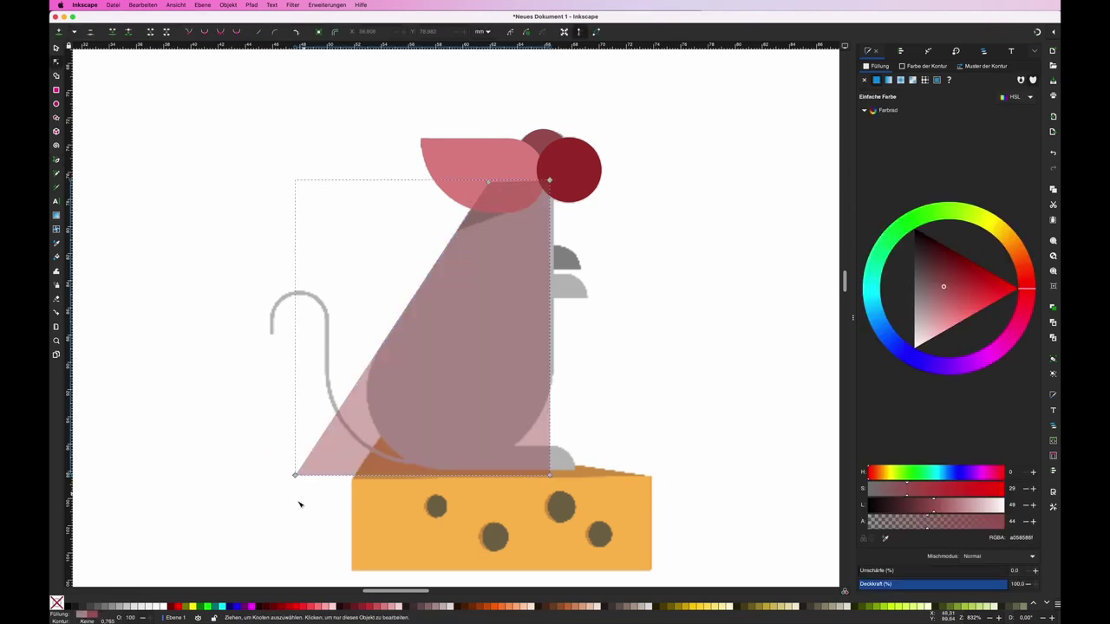
click(550, 476)
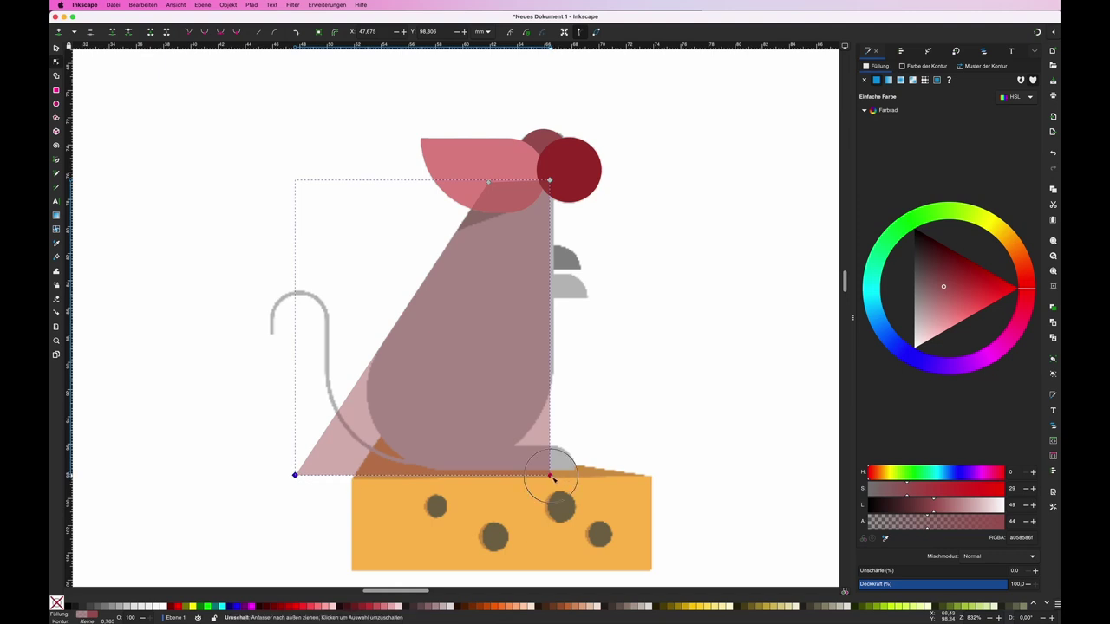
drag(550, 475, 548, 470)
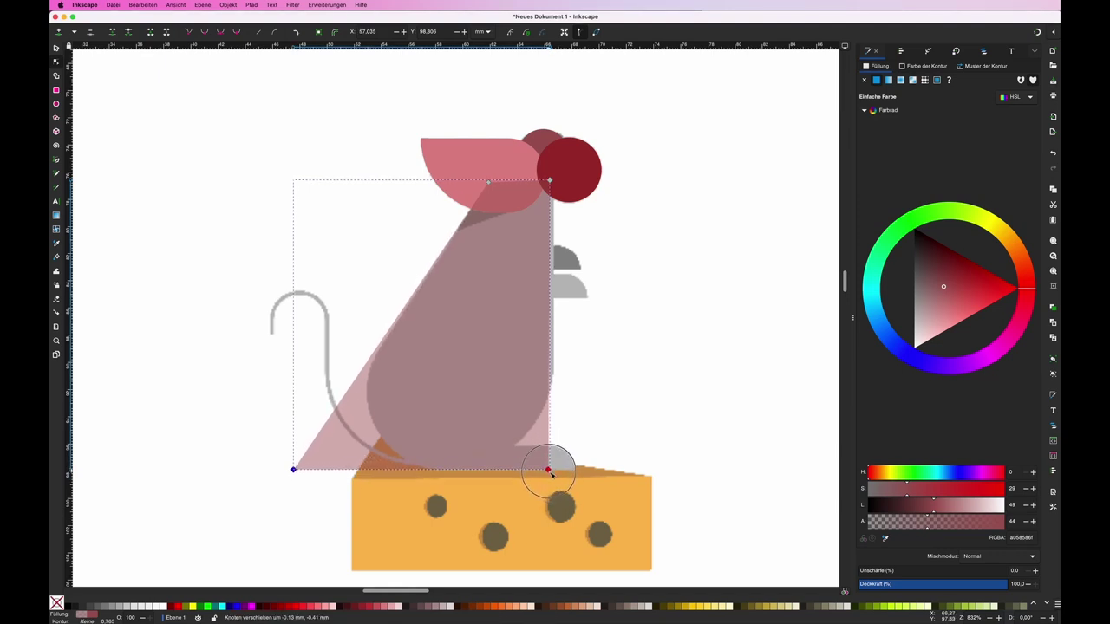
drag(633, 160, 525, 520)
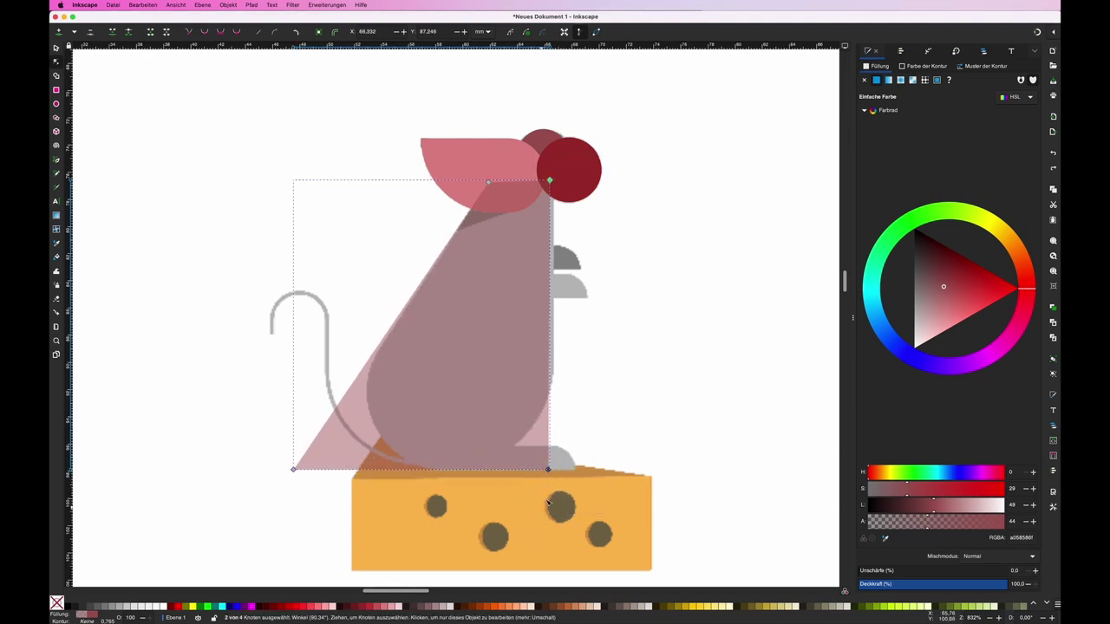
drag(549, 472, 554, 472)
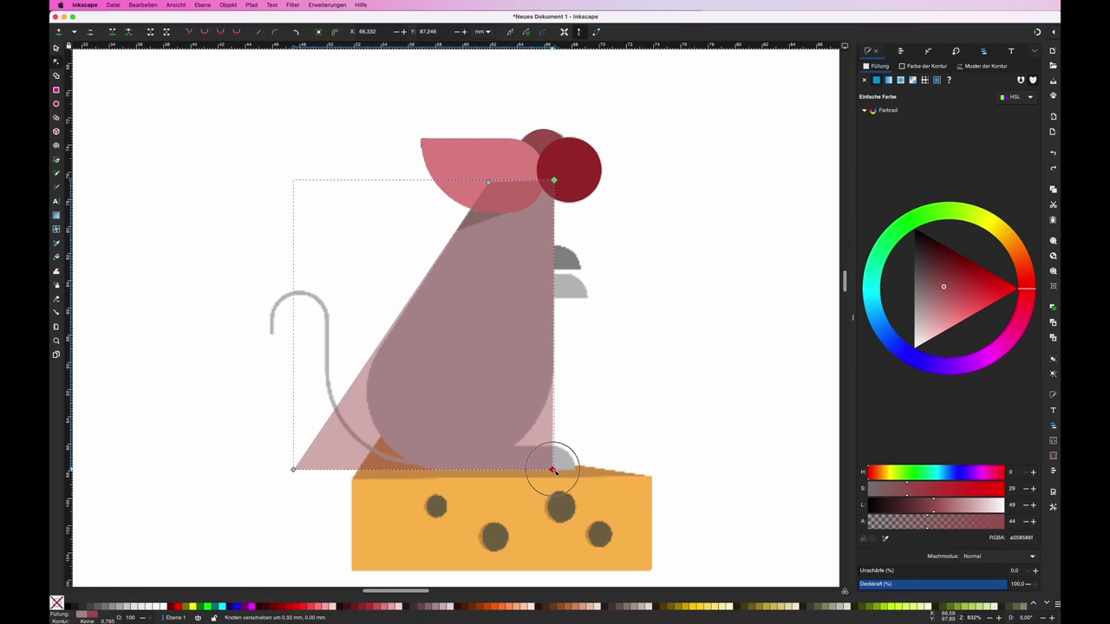
Step: Round both bottom corners of the body with Corners and make it fully opaque
click(293, 469)
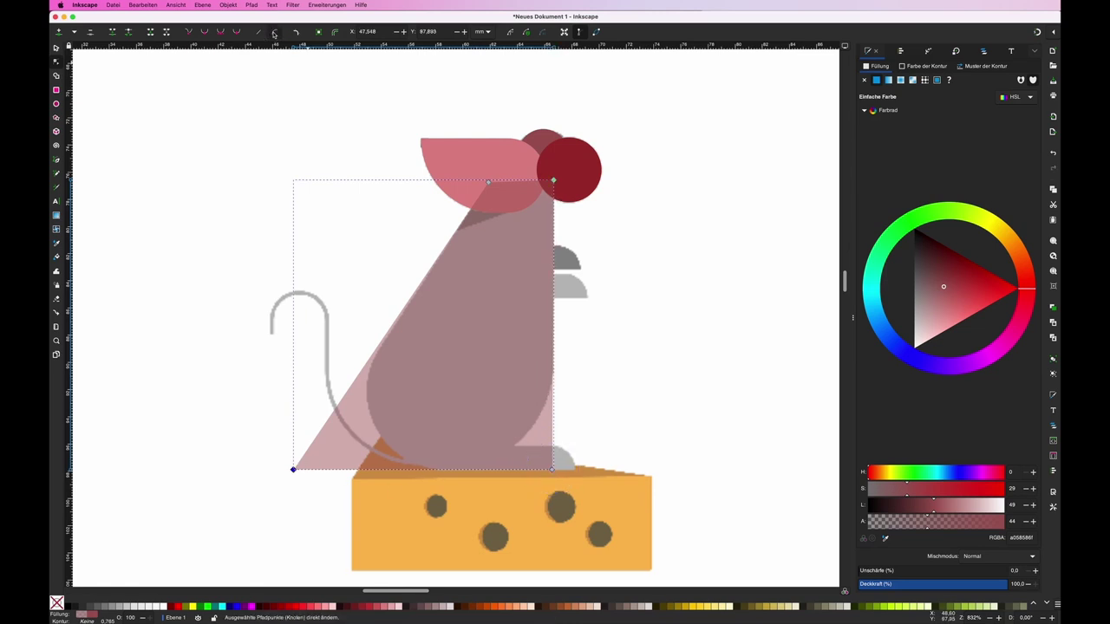
click(298, 32)
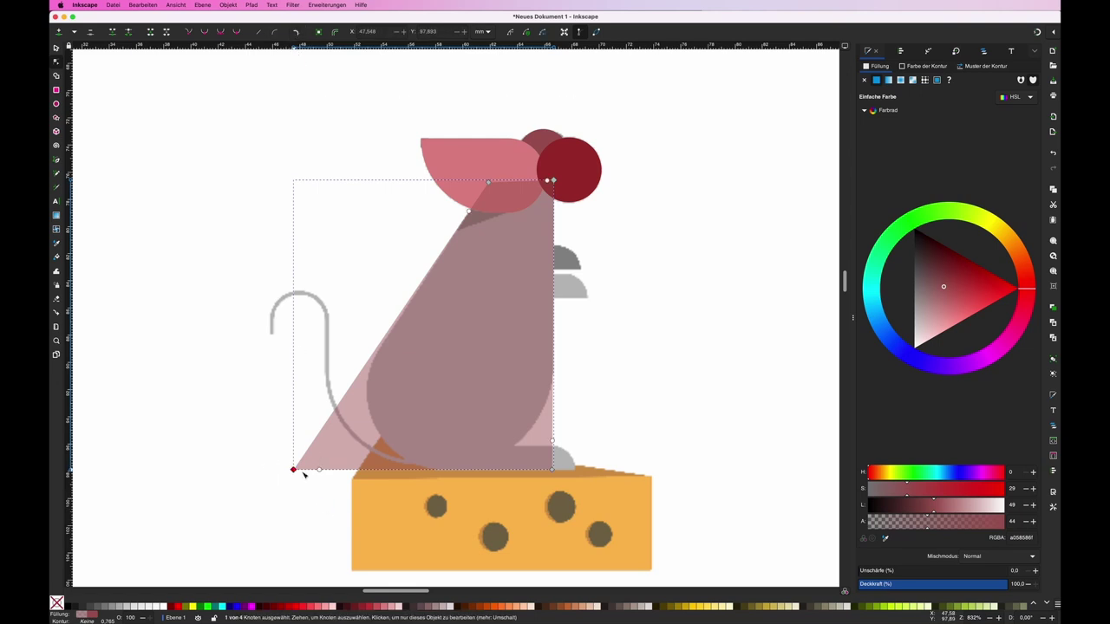
drag(320, 471, 465, 473)
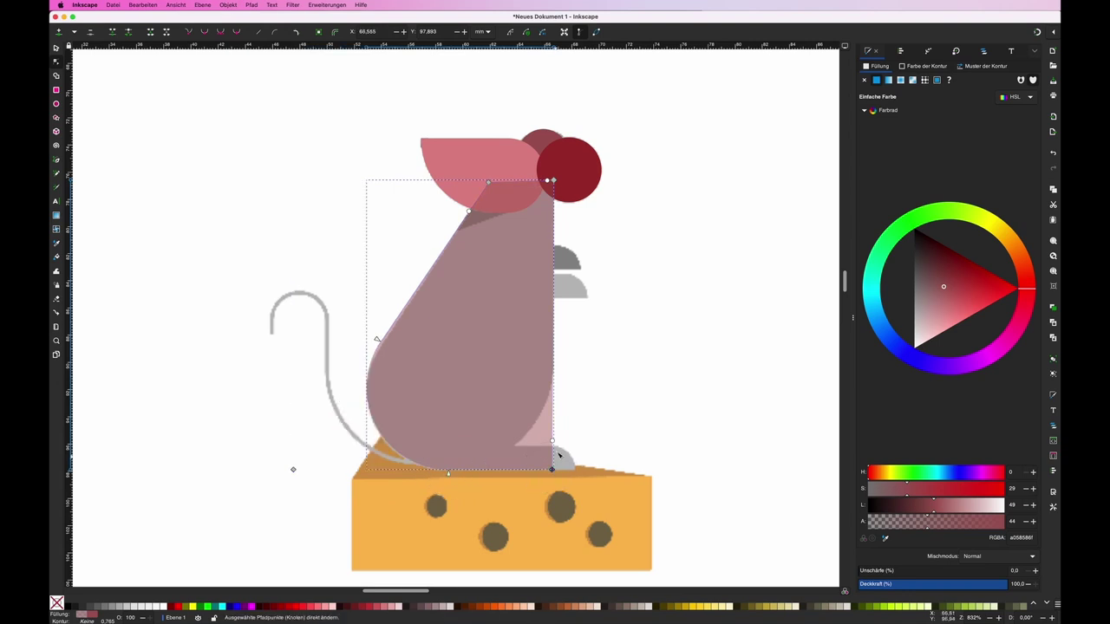
drag(552, 443, 556, 366)
drag(929, 525, 1027, 531)
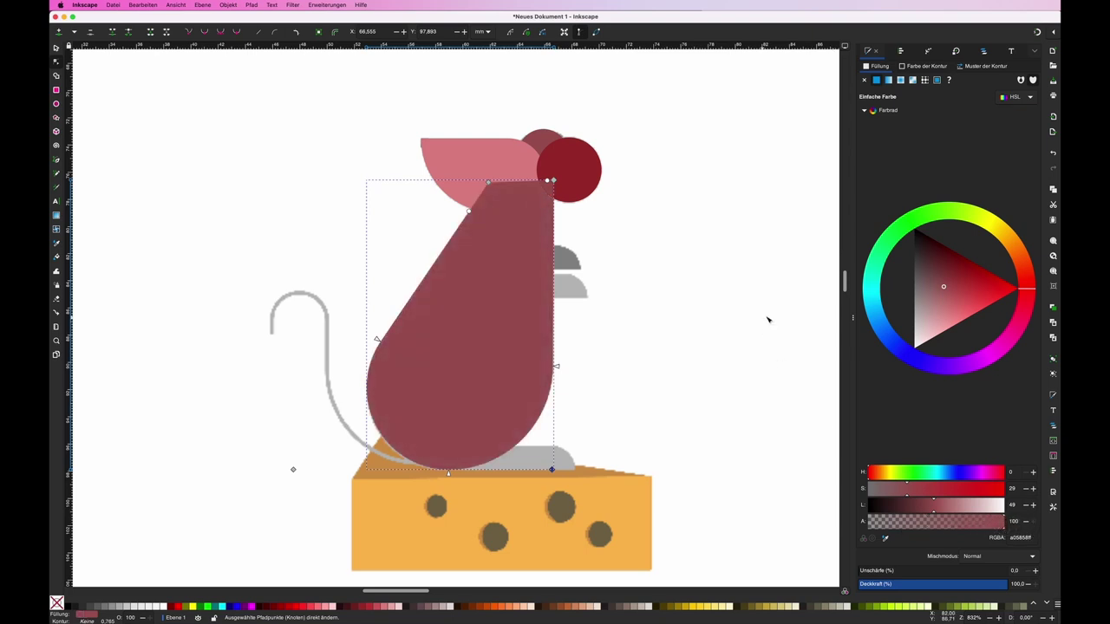
Step: Combine the pink ear and small ear circle with a path operation
click(568, 169)
click(509, 168)
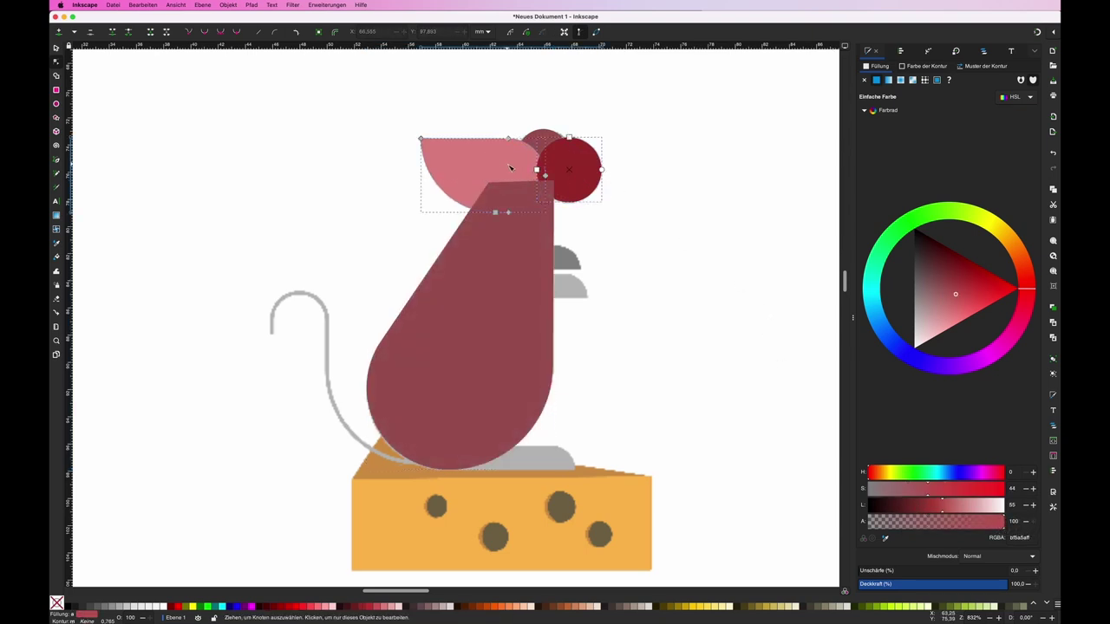
click(544, 139)
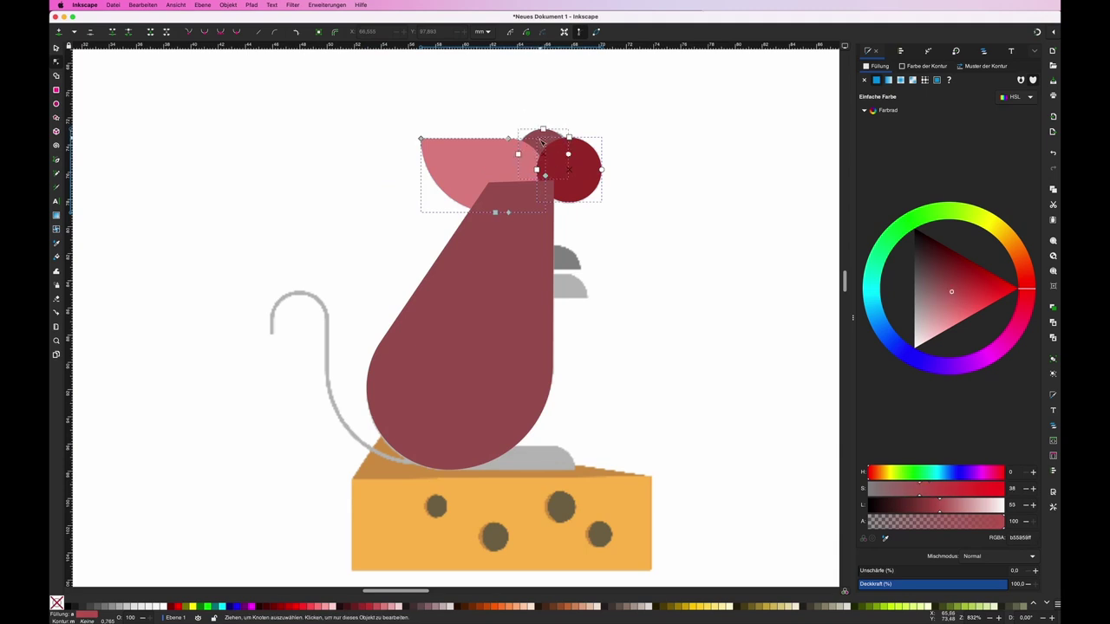
click(252, 4)
click(287, 170)
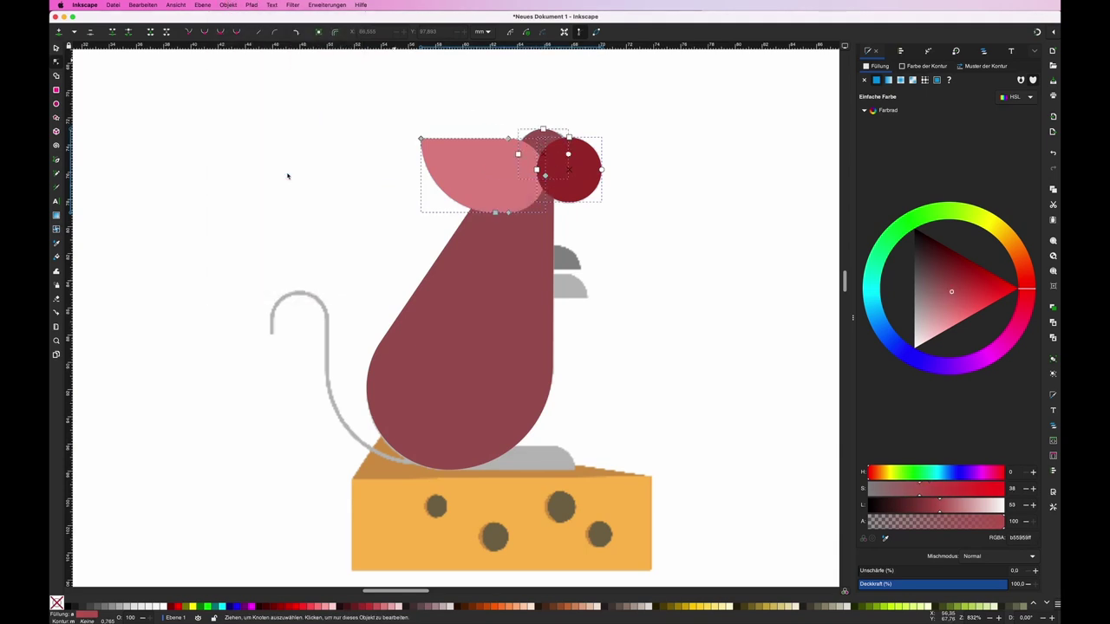
click(704, 379)
key(r)
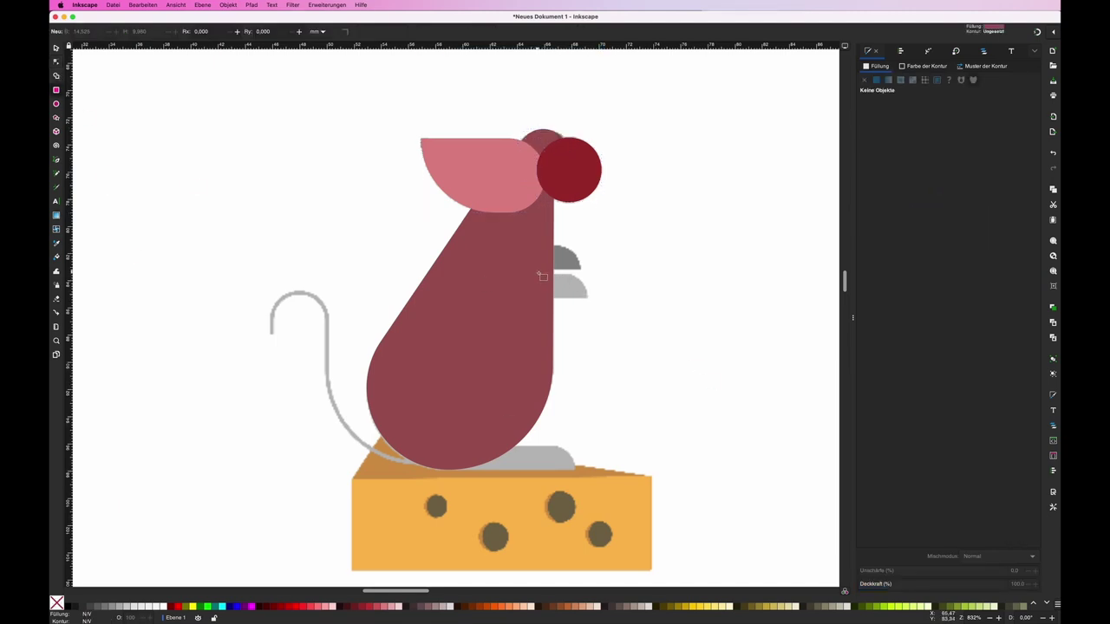
Step: Draw a light pink front paw with a strongly rounded top-right corner
drag(538, 273, 589, 298)
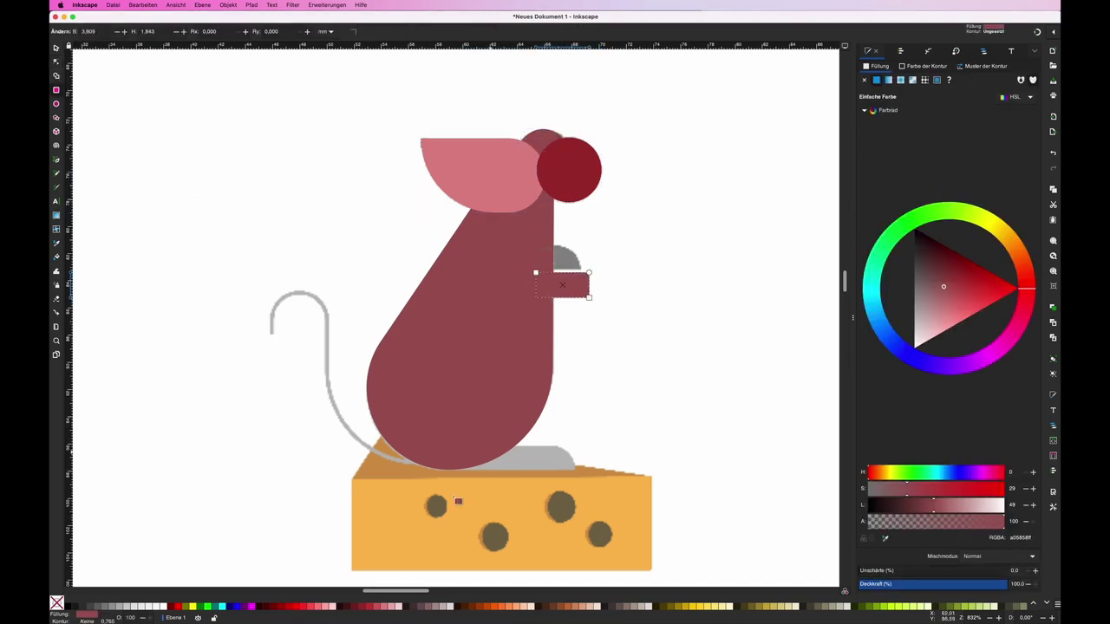
click(392, 605)
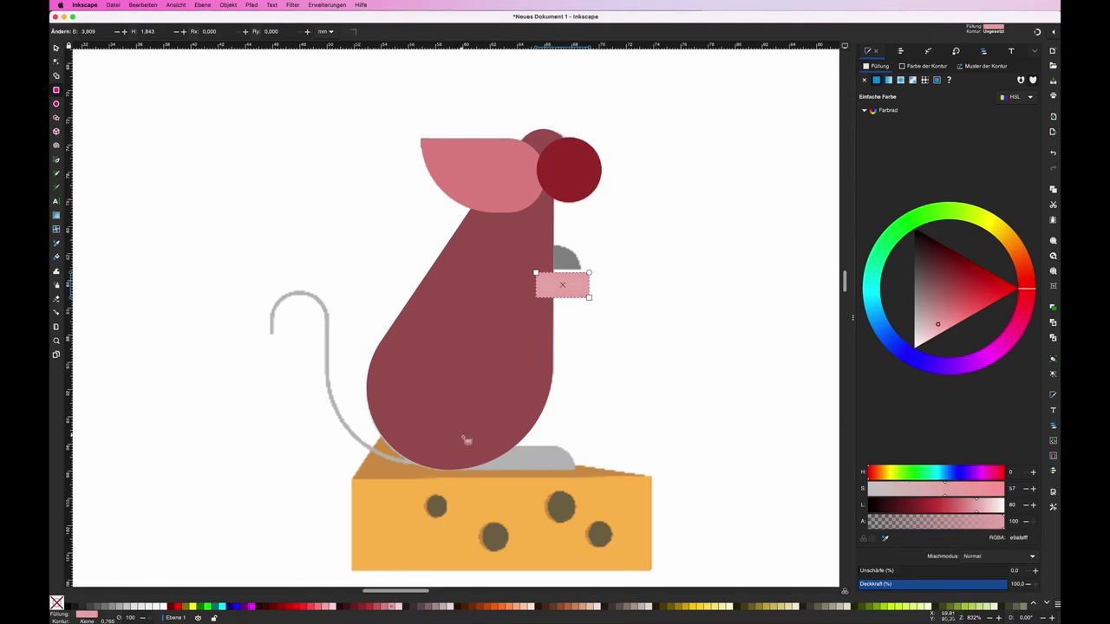
key(n)
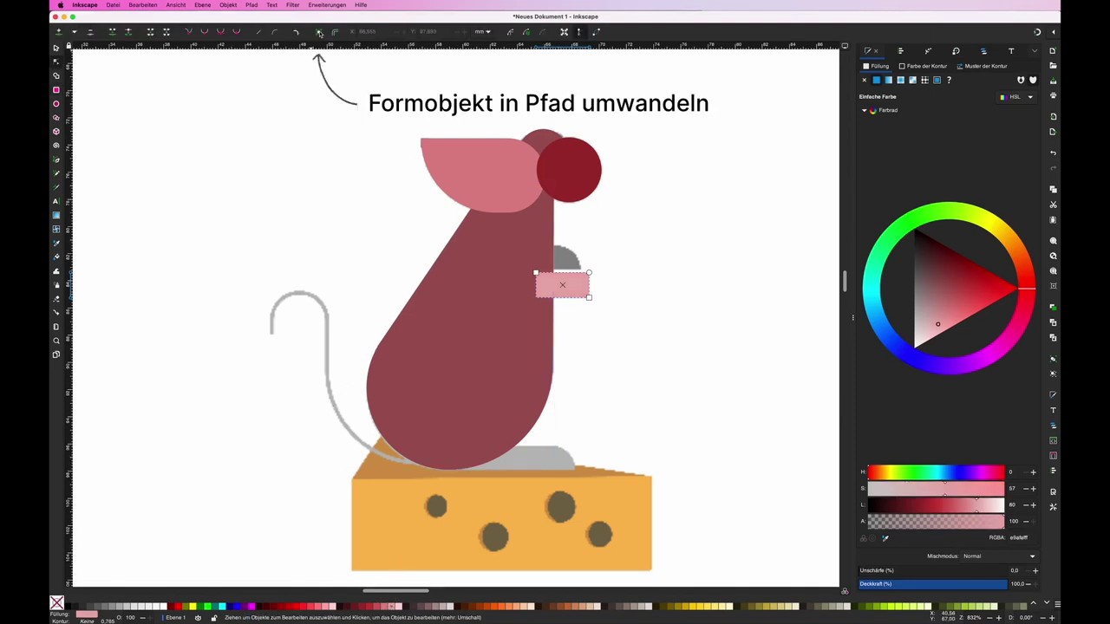
click(319, 32)
key(Tab)
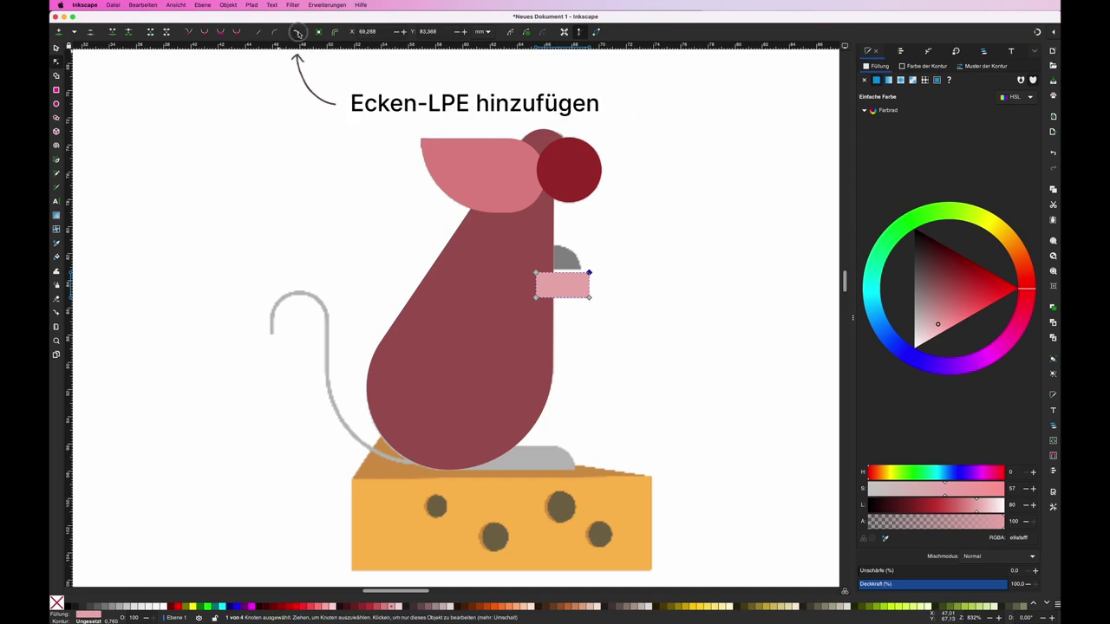
click(298, 32)
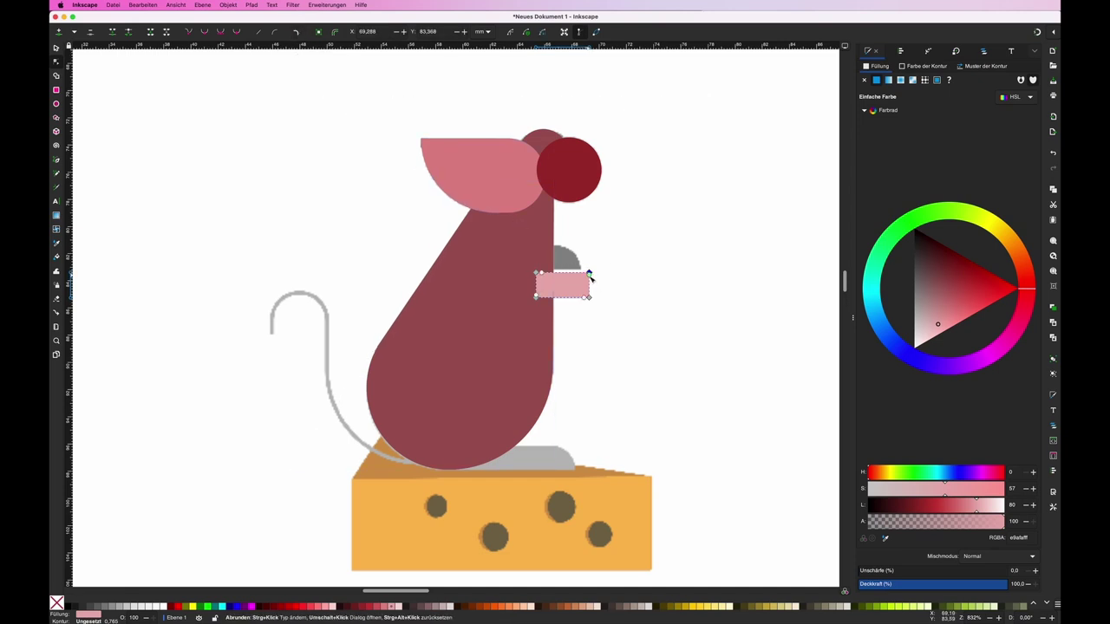
drag(589, 275, 593, 309)
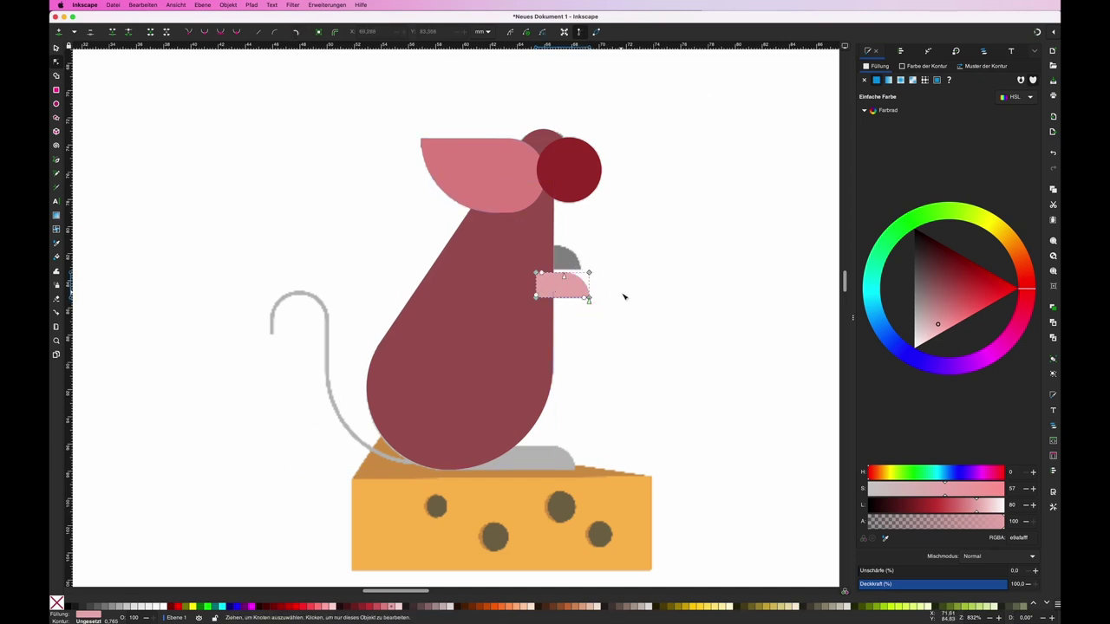
Step: Duplicate the paw, move the copy up-left, and lower it behind the body
key(s)
key(ctrl+d)
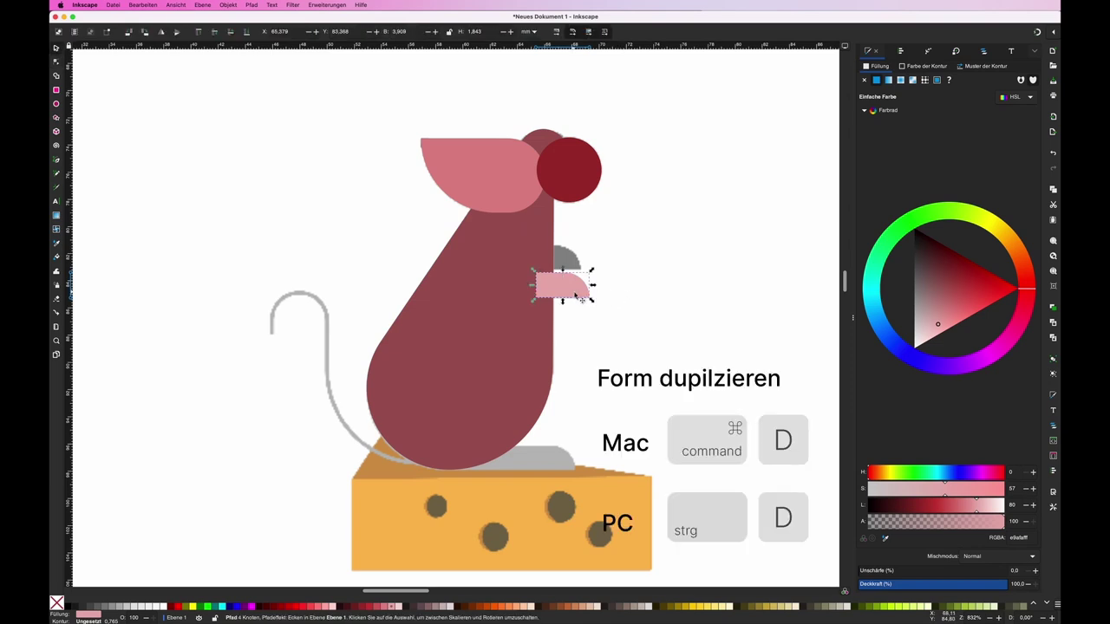
drag(582, 298, 571, 271)
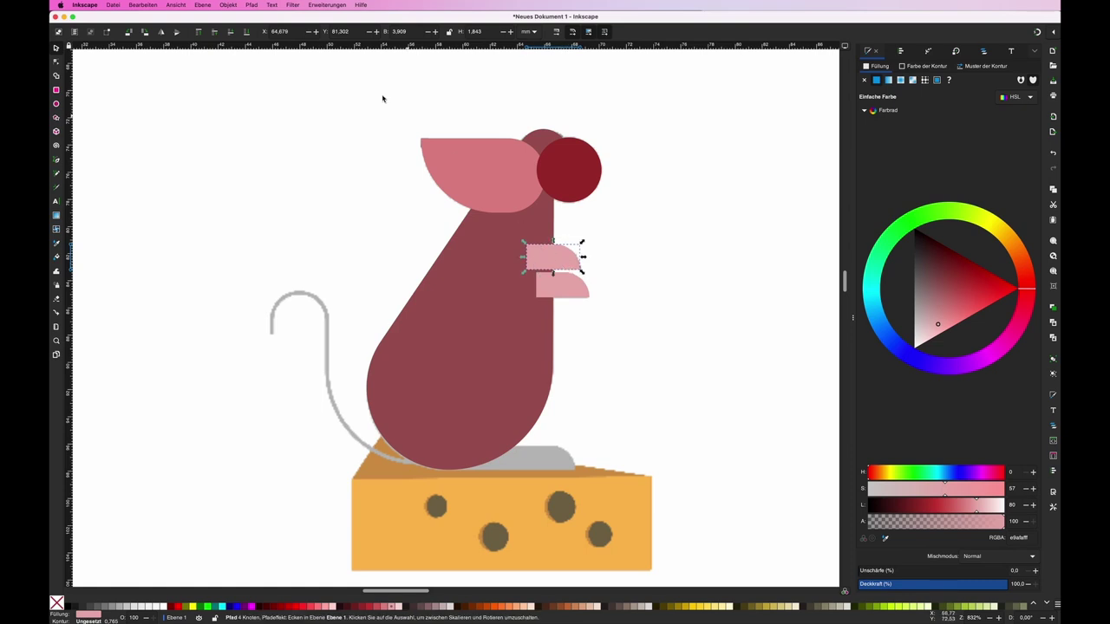
click(228, 5)
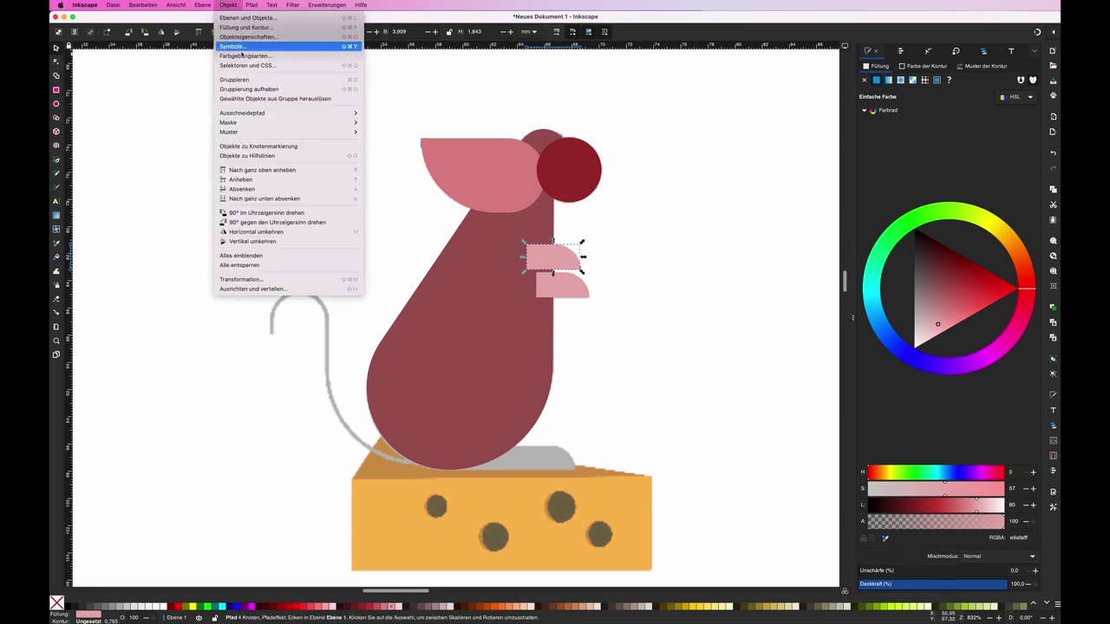
click(281, 191)
Step: Copy the lower paw onto the cheese edge and stretch it left into a long foot
click(570, 291)
key(ctrl+d)
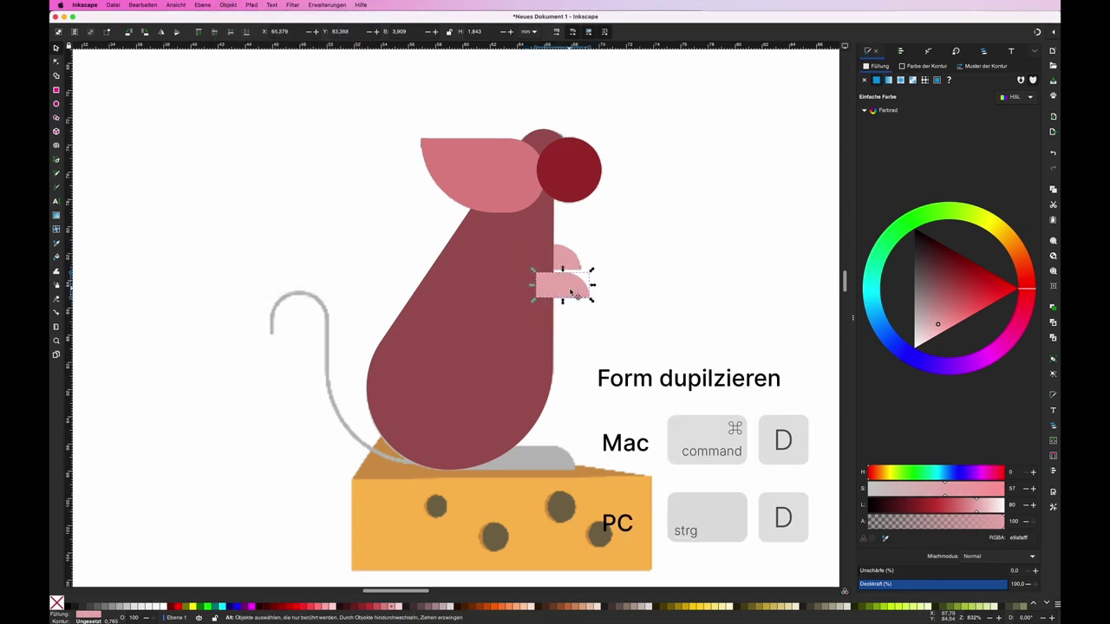
drag(571, 292, 561, 466)
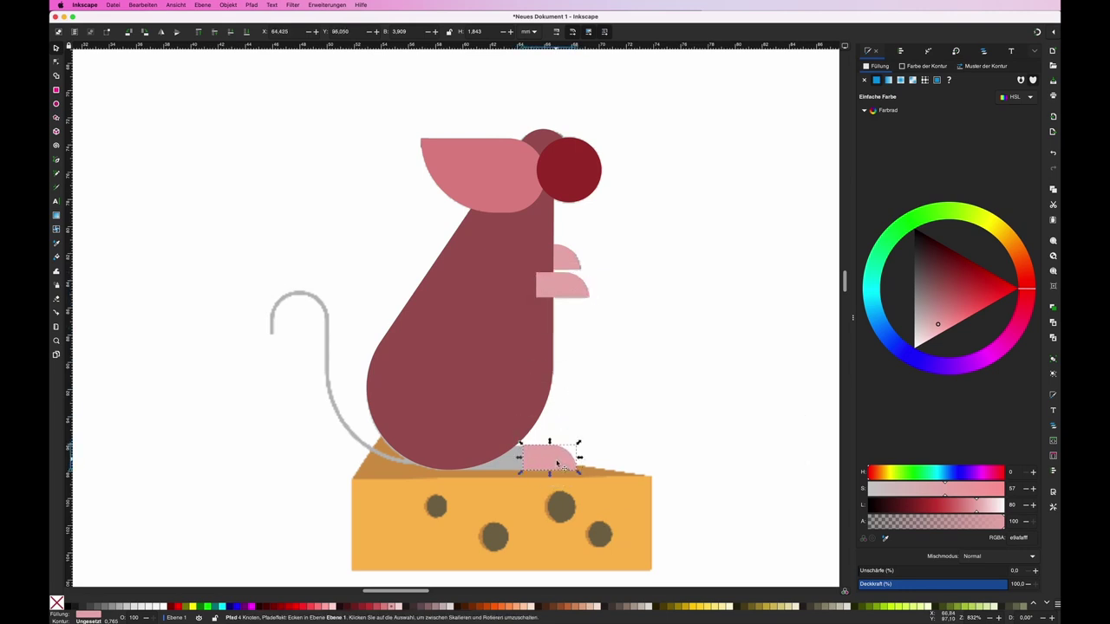
key(n)
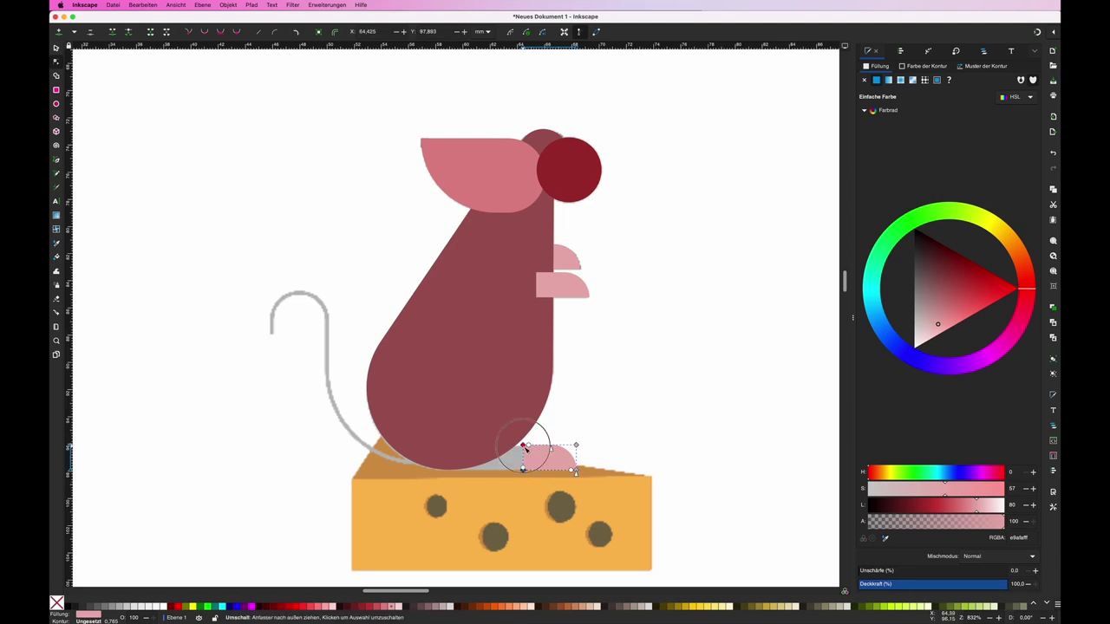
shift+click(523, 469)
key(Left)
key(Left)
key(Left)
key(Left)
key(Left)
key(Left)
key(Left)
key(Left)
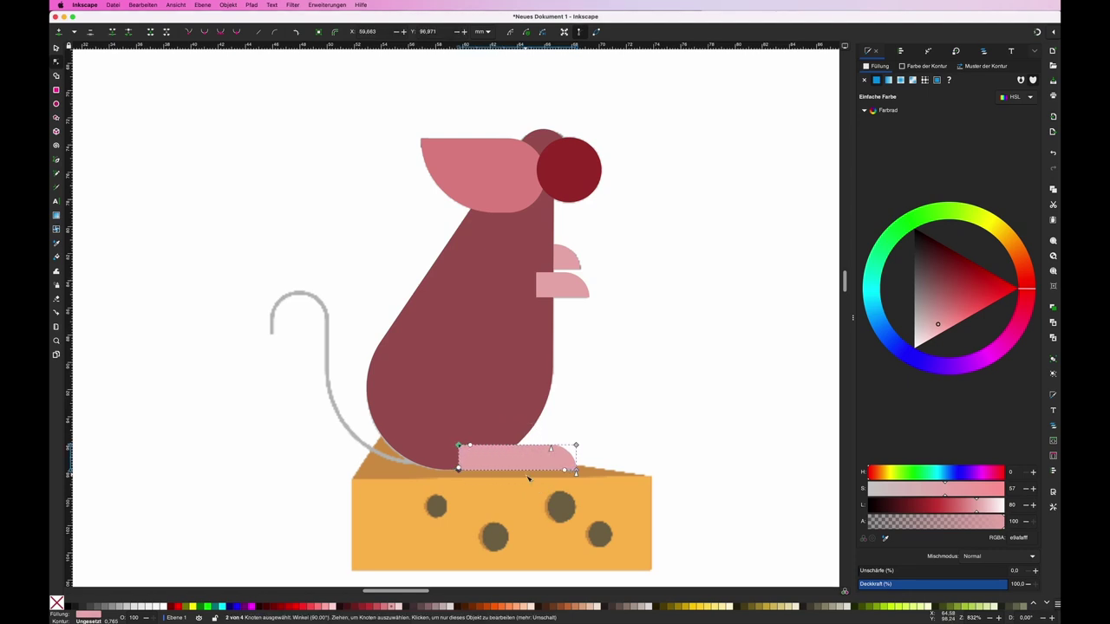
key(Left)
click(371, 268)
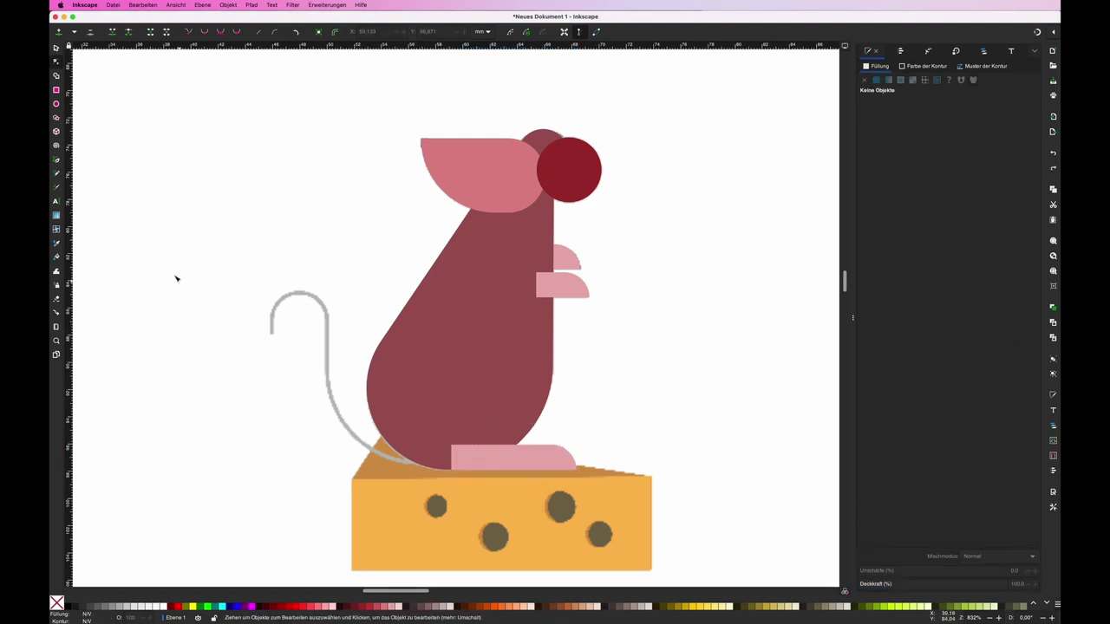
Step: Trace the tail path with the Pen tool from its hooked tip to the body
click(57, 161)
click(271, 334)
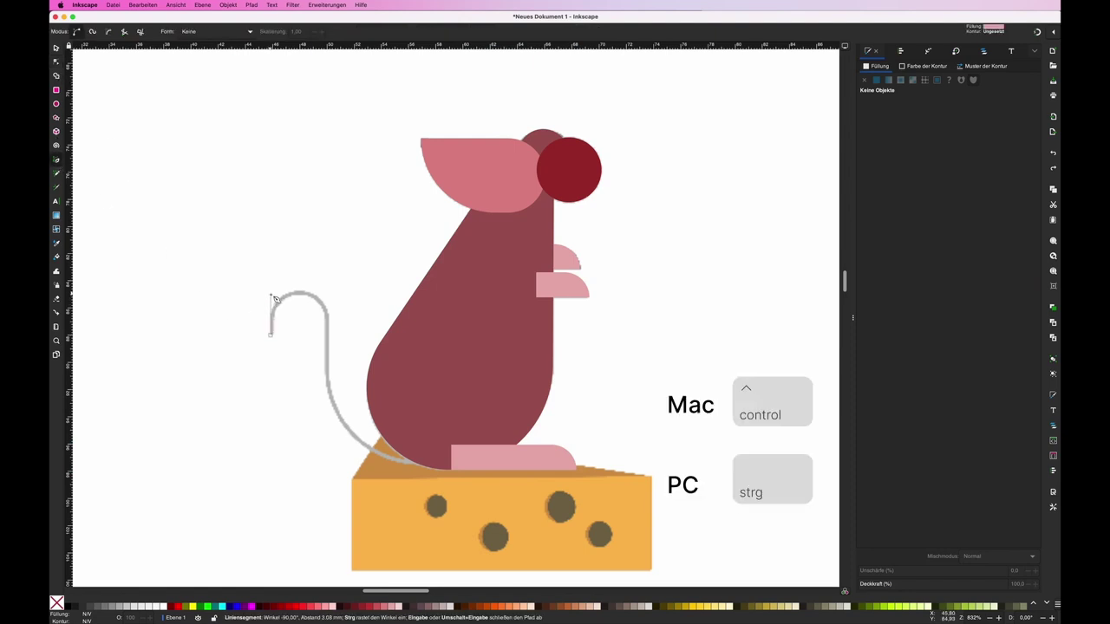
ctrl+click(272, 296)
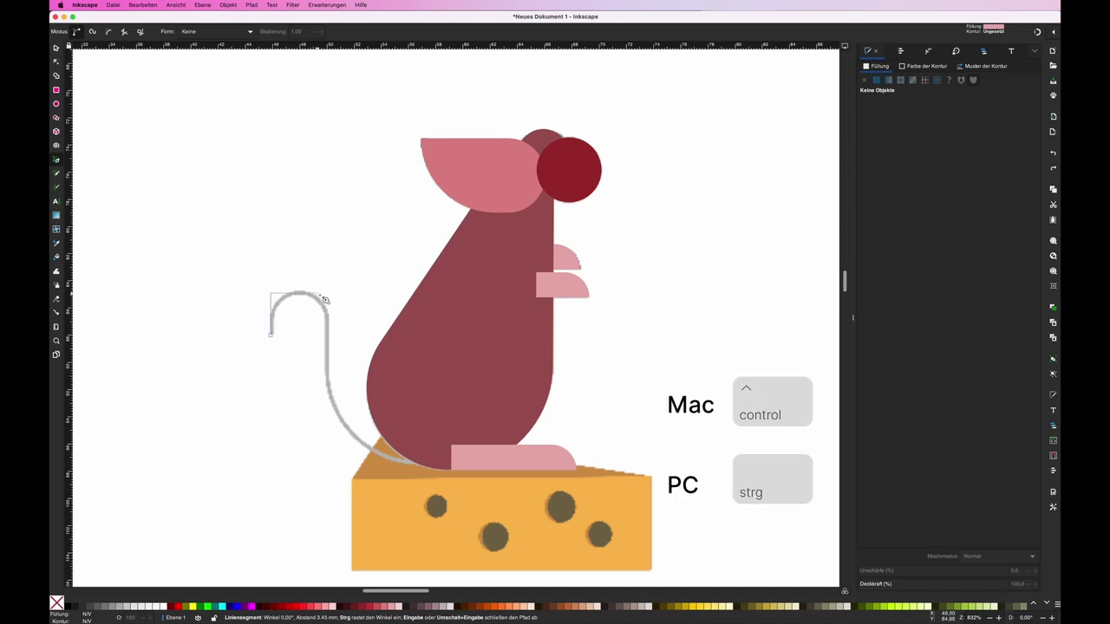
ctrl+click(328, 296)
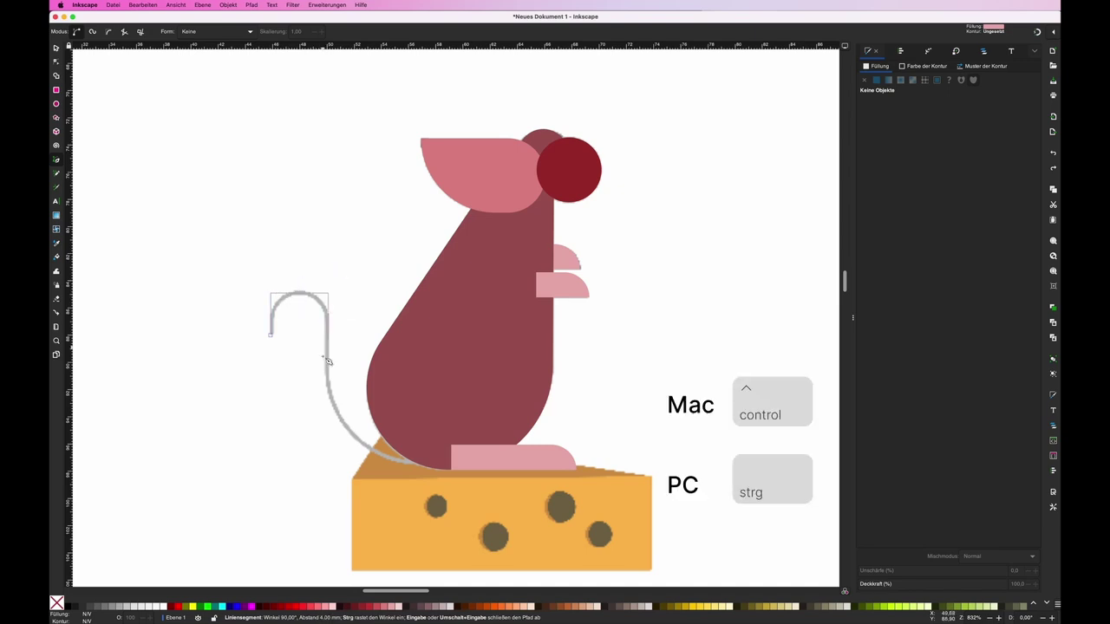
ctrl+click(330, 465)
double_click(451, 472)
key(s)
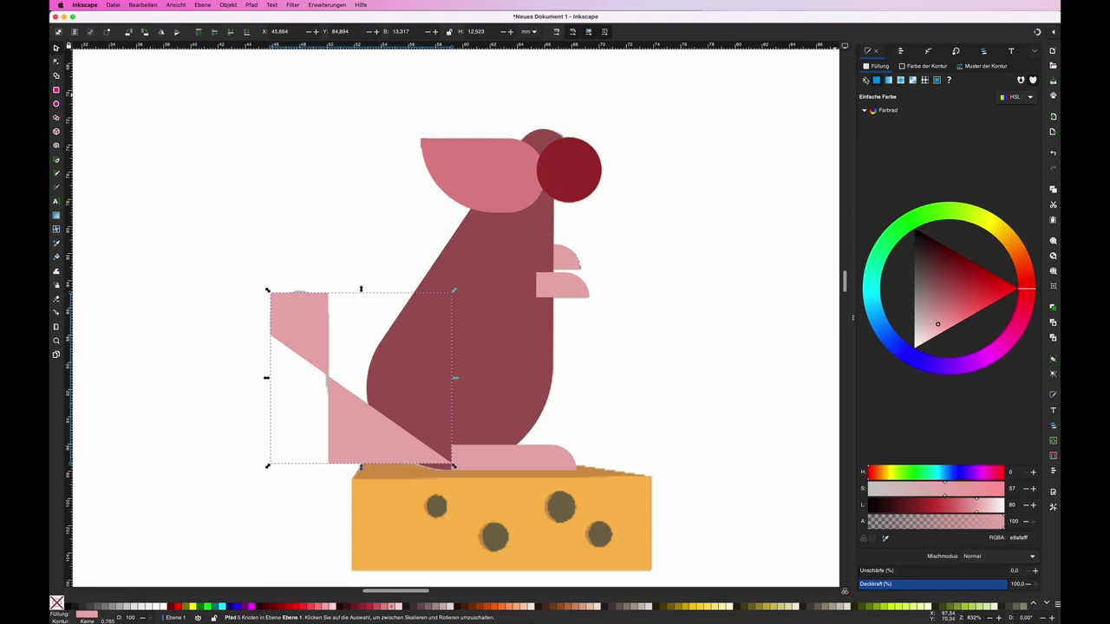
Step: Give the tail no fill, a saturated brown stroke, and stroke width 0.365
click(864, 79)
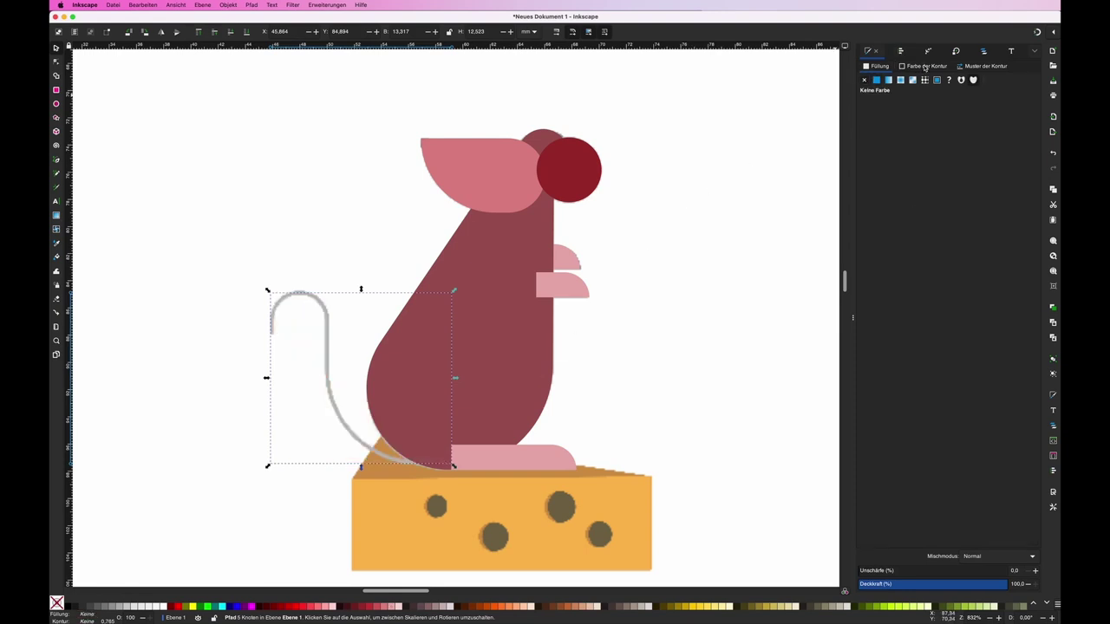
click(925, 67)
click(877, 80)
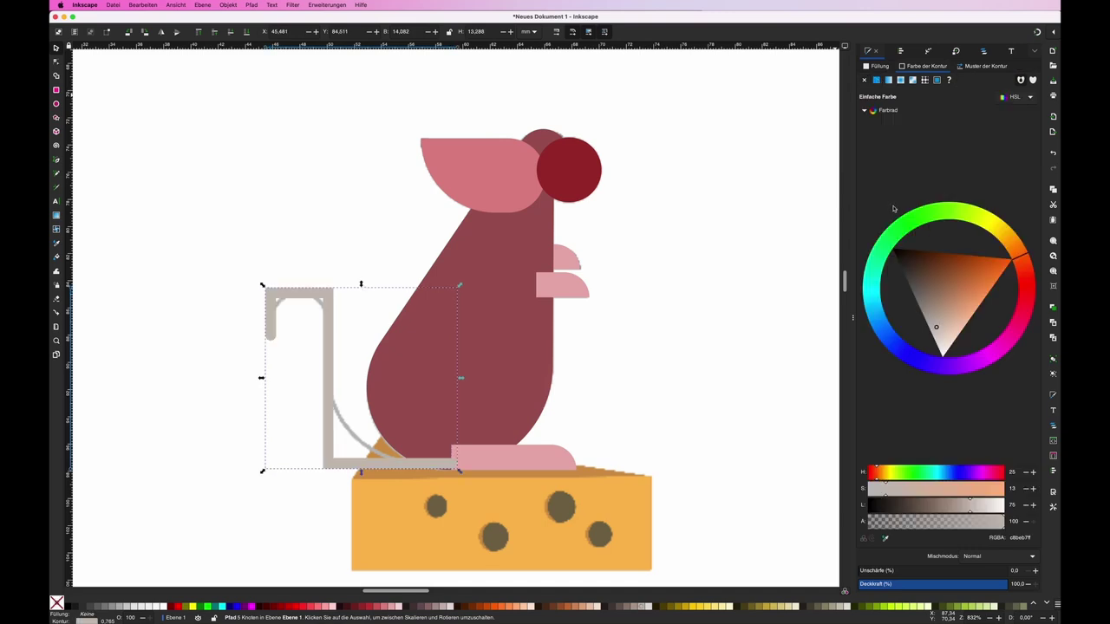
click(953, 279)
drag(967, 277, 977, 280)
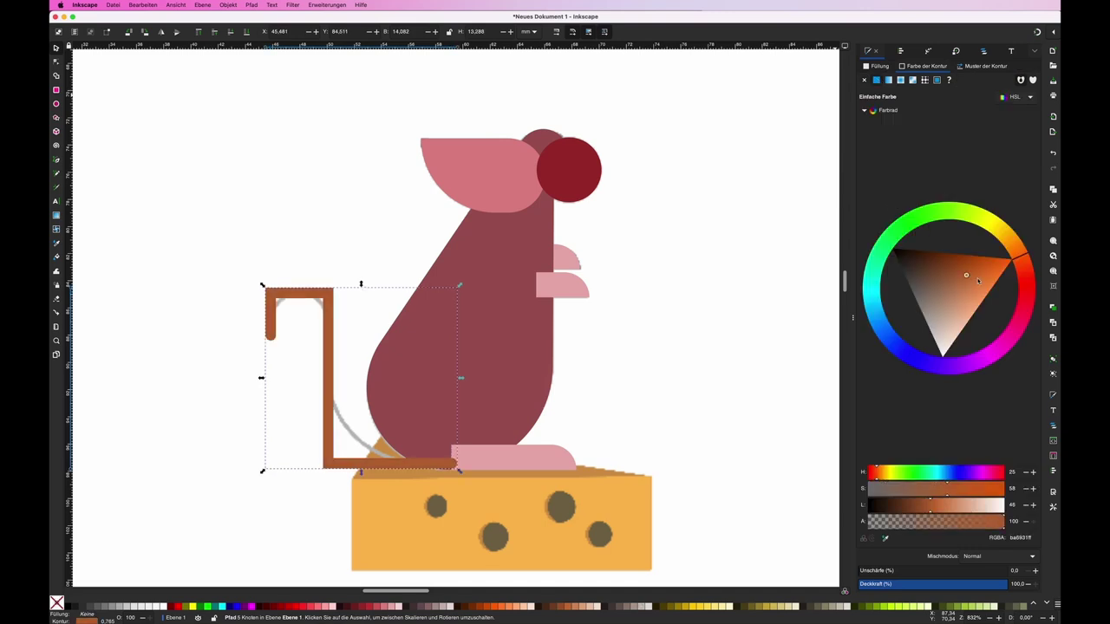
click(972, 67)
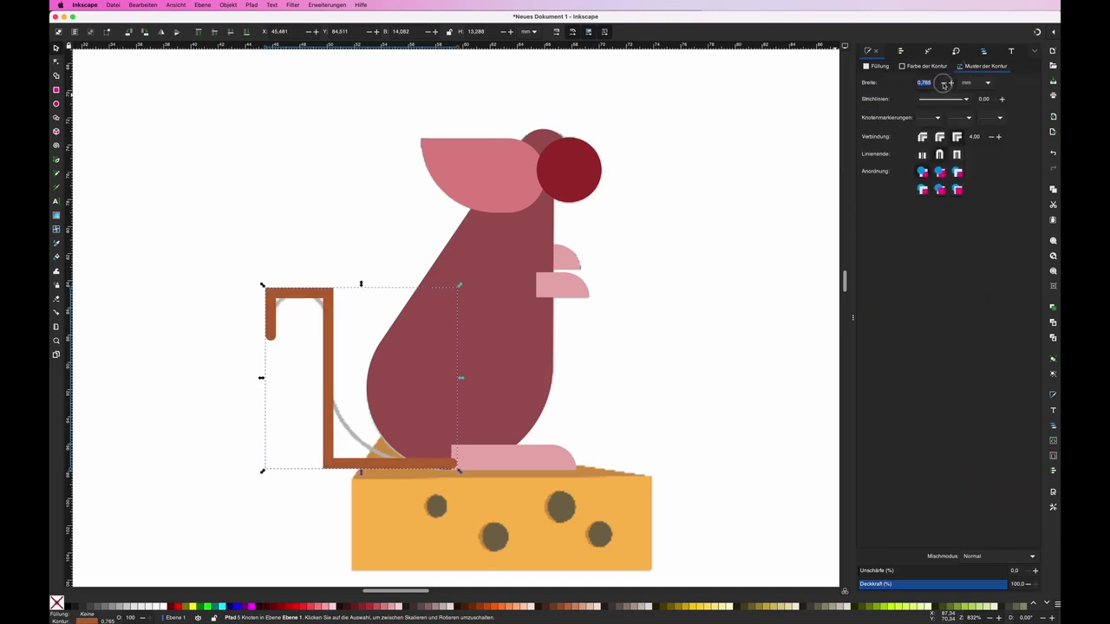
click(943, 84)
click(943, 83)
click(943, 83)
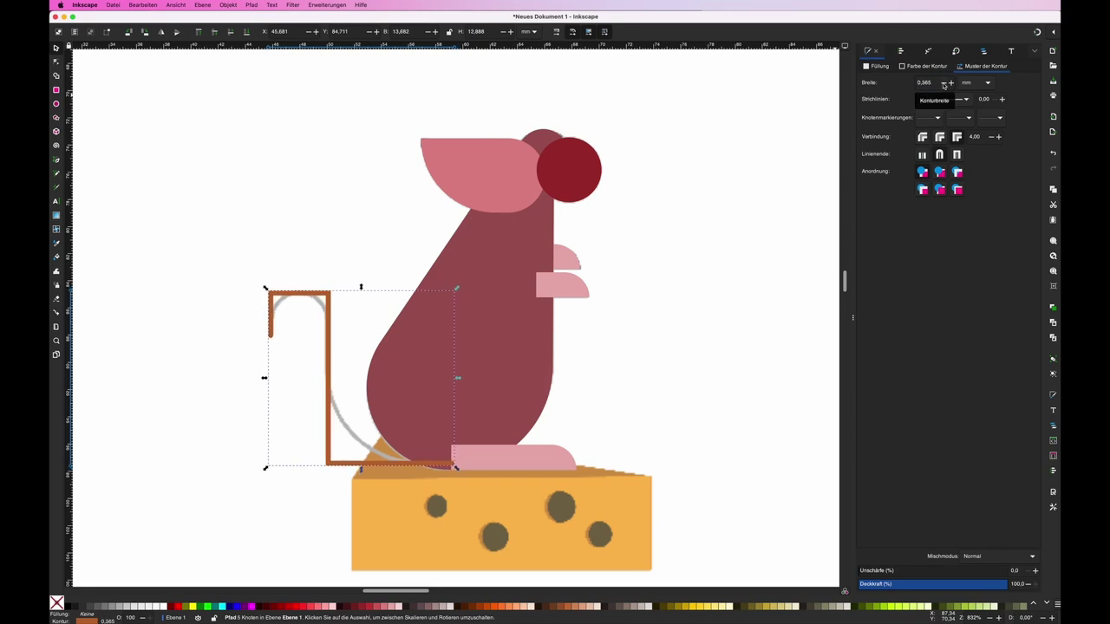
Step: Round the tail's top and bottom corners into smooth curves with the Node tool
click(324, 216)
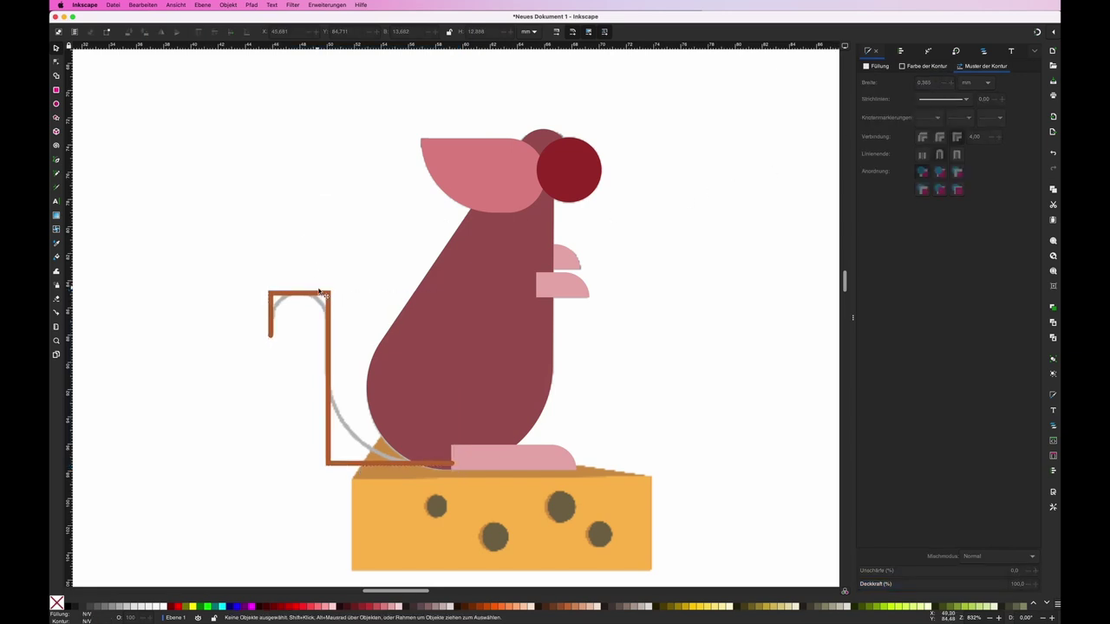
click(321, 296)
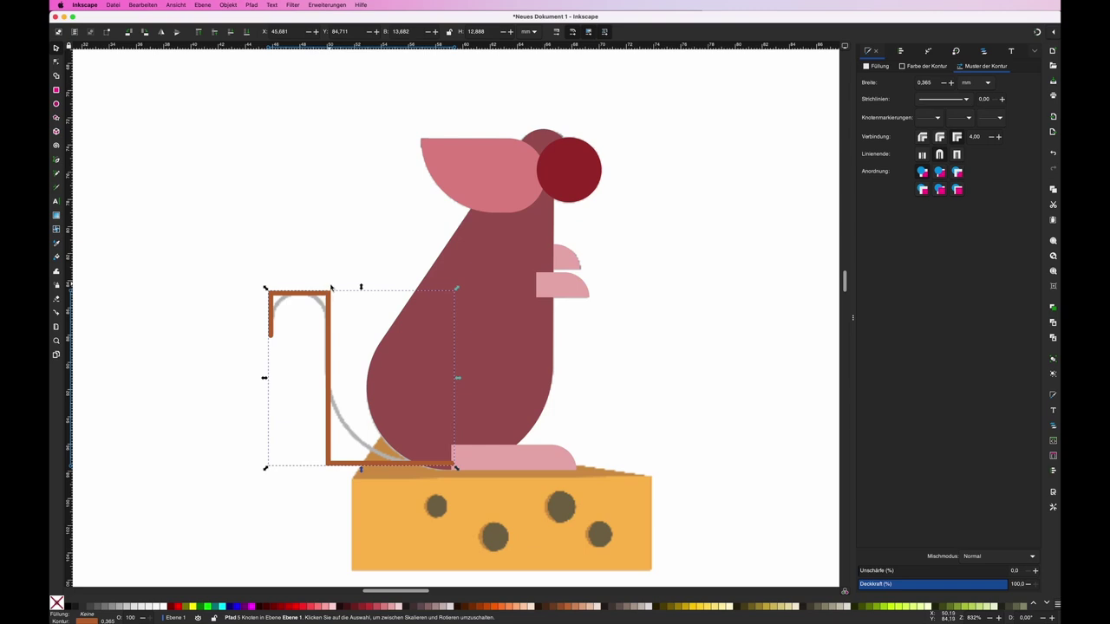
key(n)
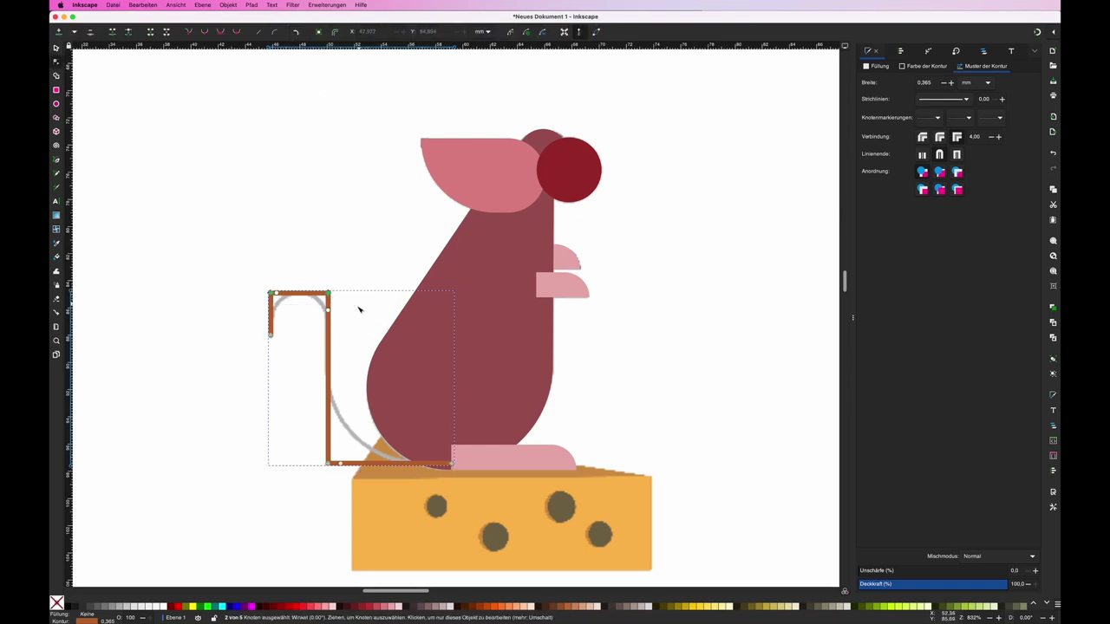
click(275, 295)
drag(277, 296, 302, 297)
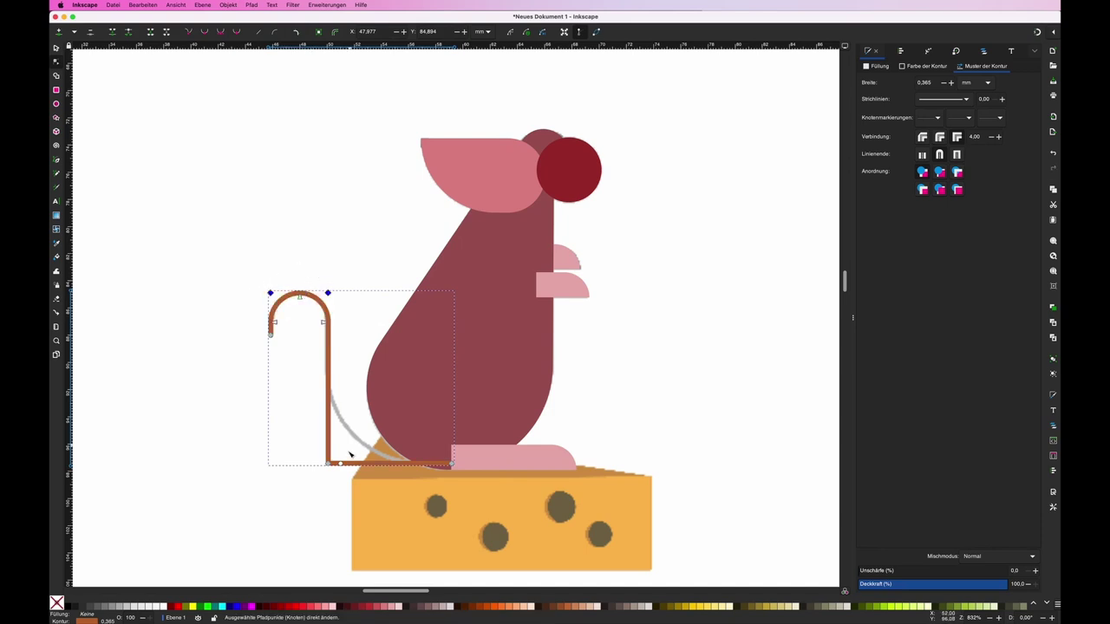
drag(341, 464, 423, 471)
Step: Select all traced mouse parts and move them to the right of the reference
key(s)
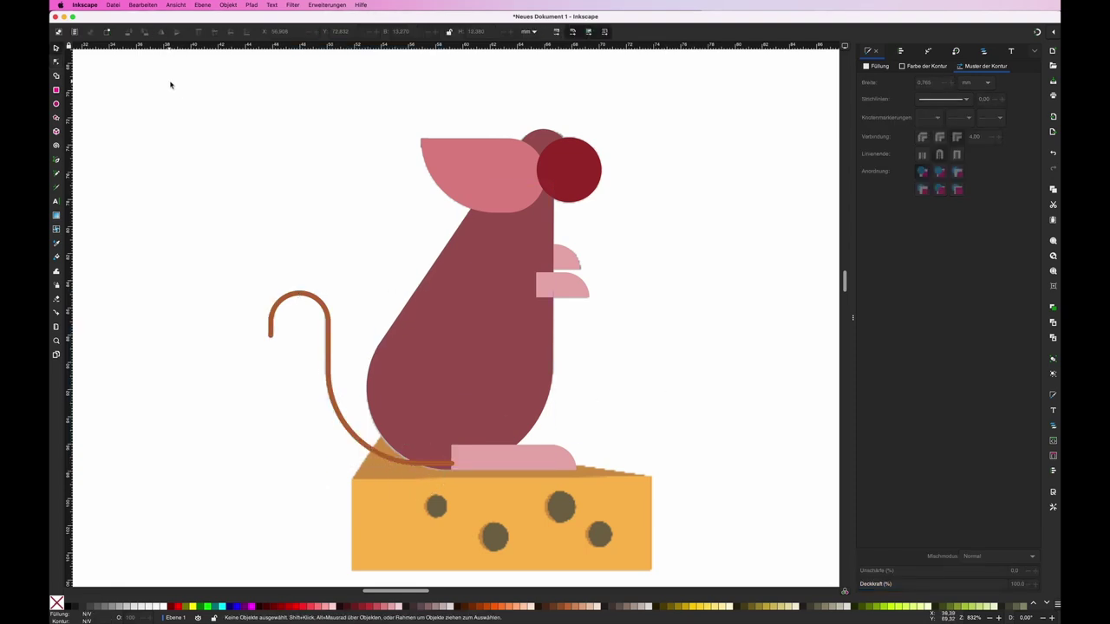
drag(168, 81, 710, 504)
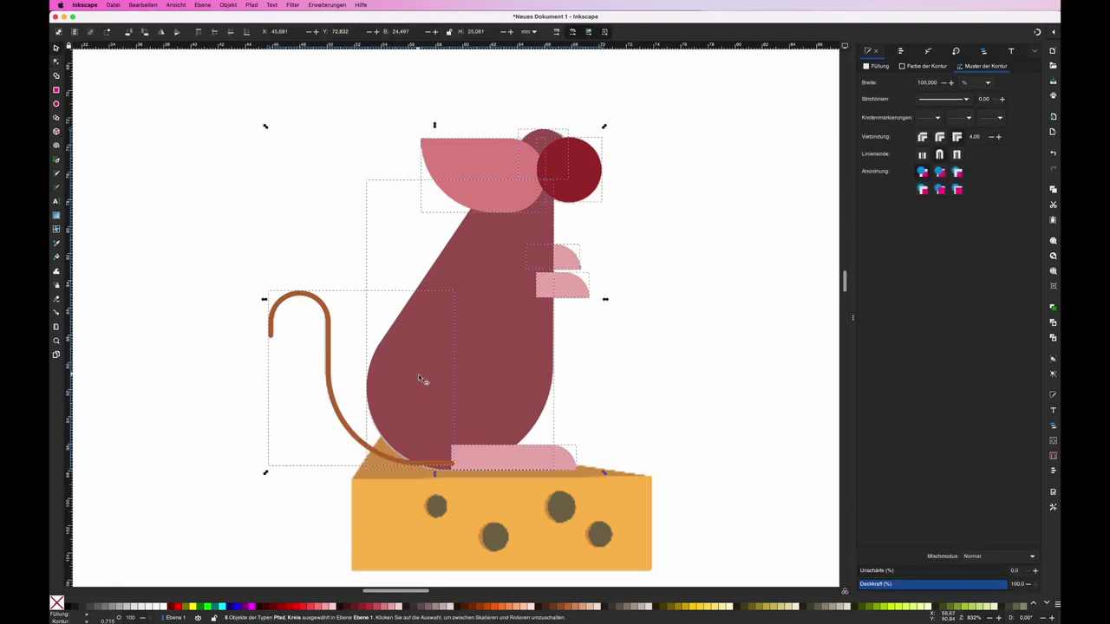
mouse_move(422, 379)
mouse_down()
mouse_move(736, 389)
mouse_move(448, 380)
mouse_move(542, 379)
mouse_up()
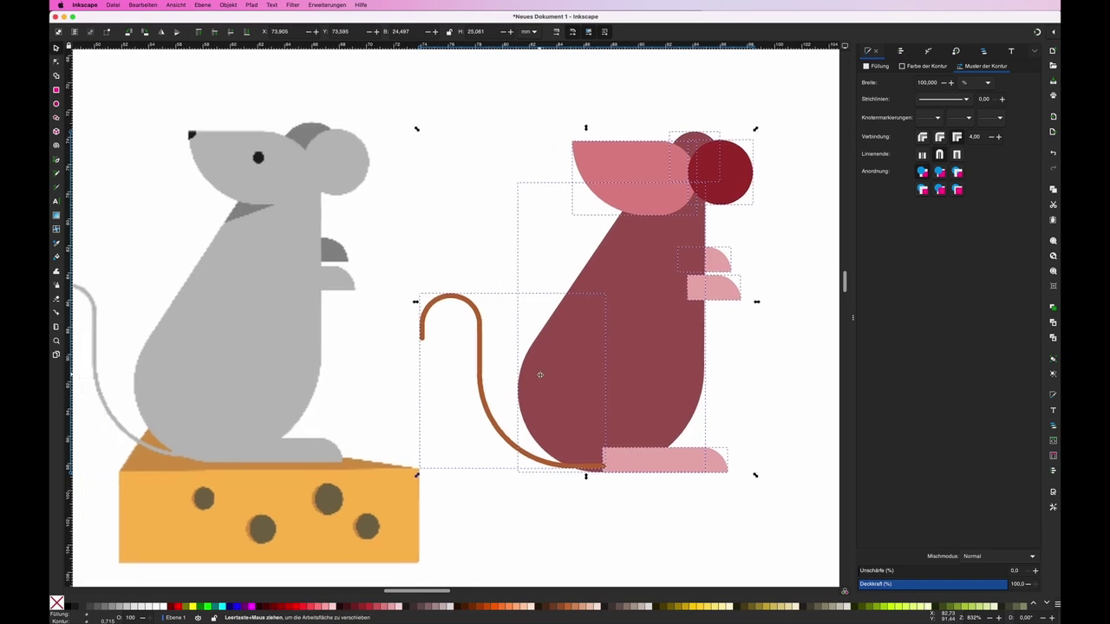
Step: Select the traced mouse's ear, red eye, body and paw together
click(772, 400)
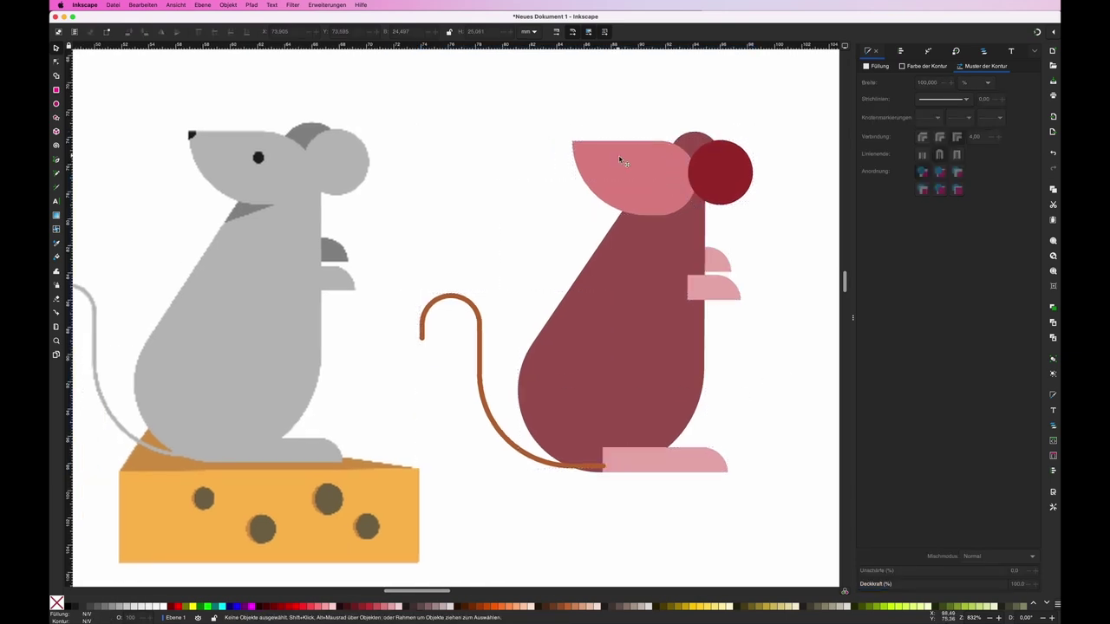
click(621, 161)
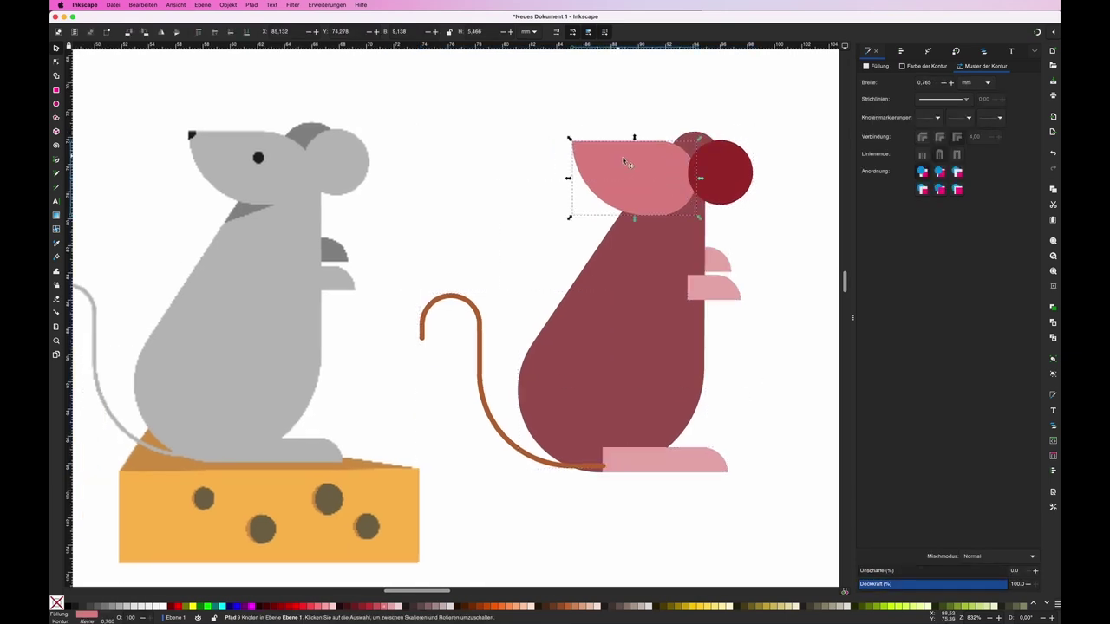
shift+click(735, 187)
shift+click(627, 318)
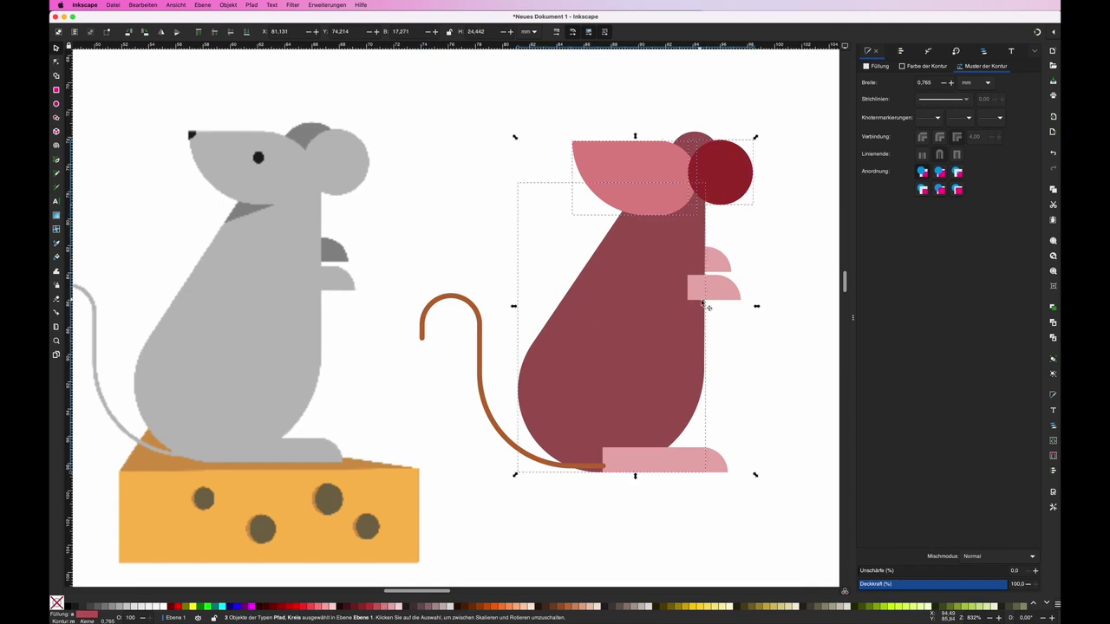
shift+click(716, 290)
Step: Add the foot and colour all selected parts with the reference mouse's grey
shift+click(718, 473)
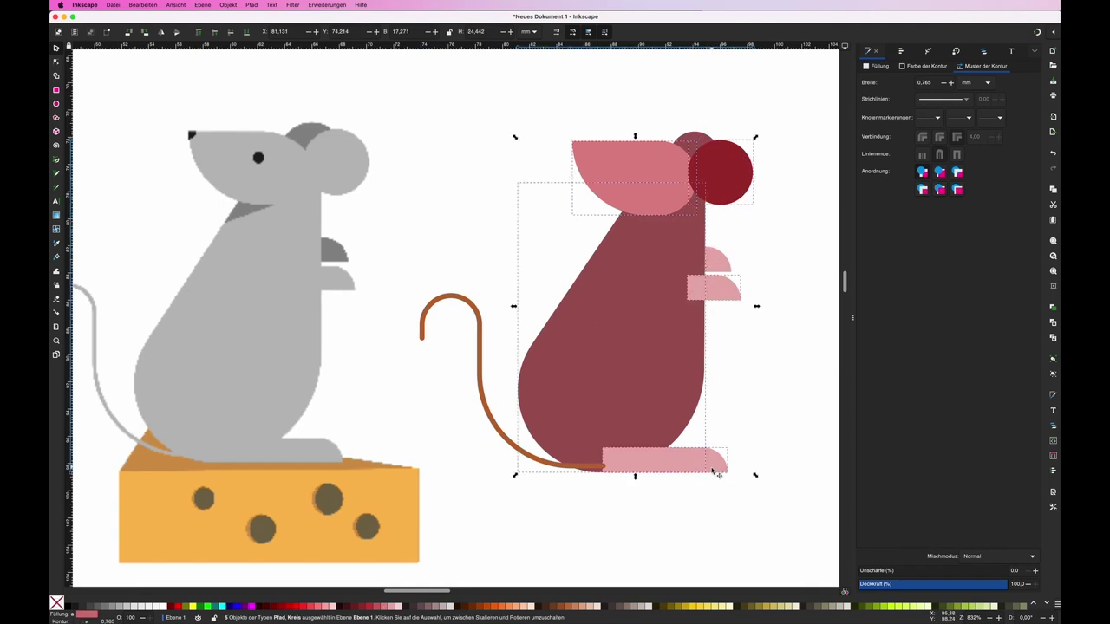
key(i)
click(299, 358)
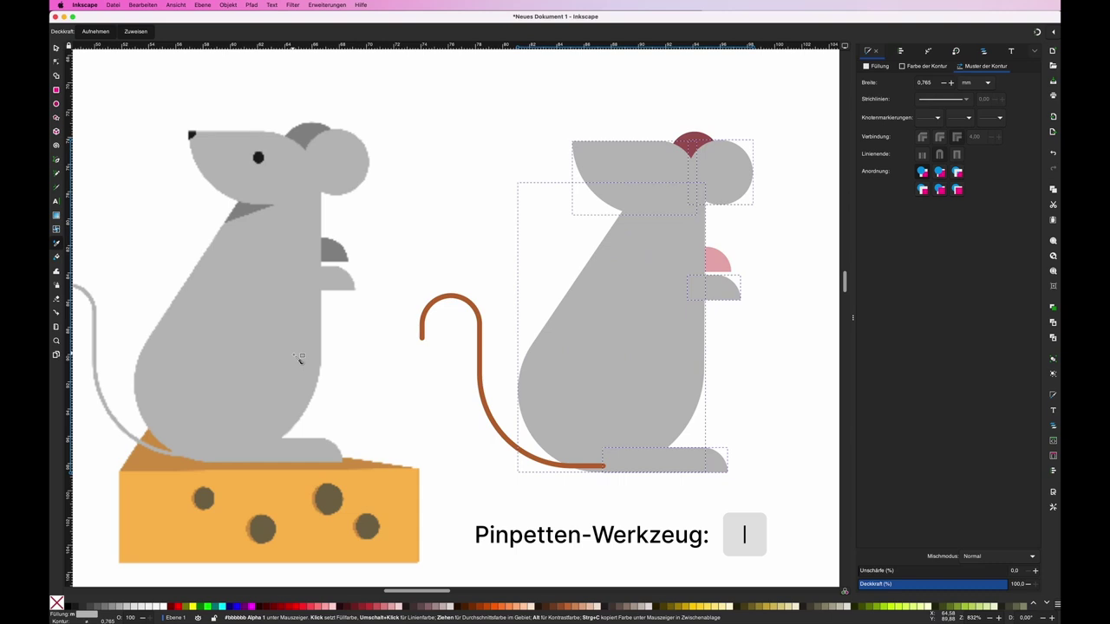
key(s)
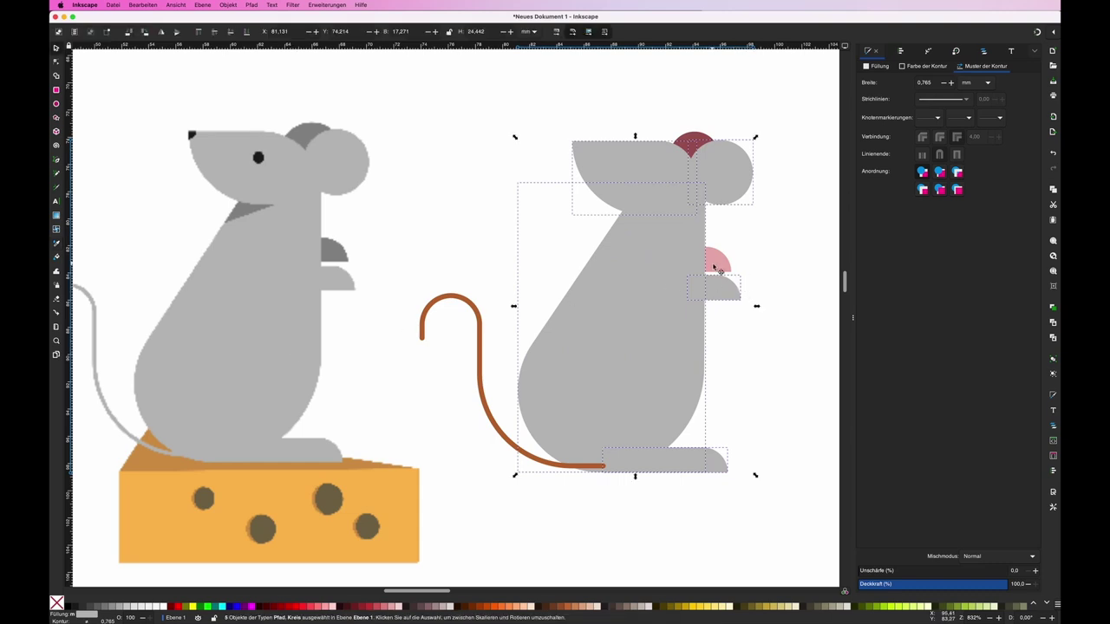
Step: Give the pink paw and red ear the reference paw and ear's darker greys
click(716, 267)
key(i)
click(334, 253)
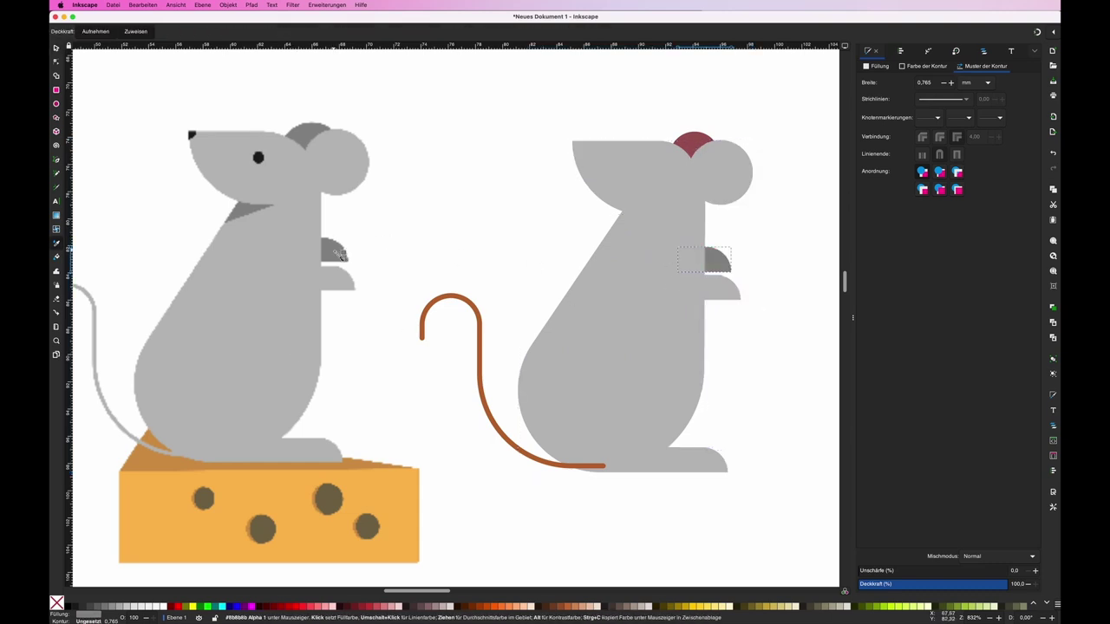
key(s)
click(701, 140)
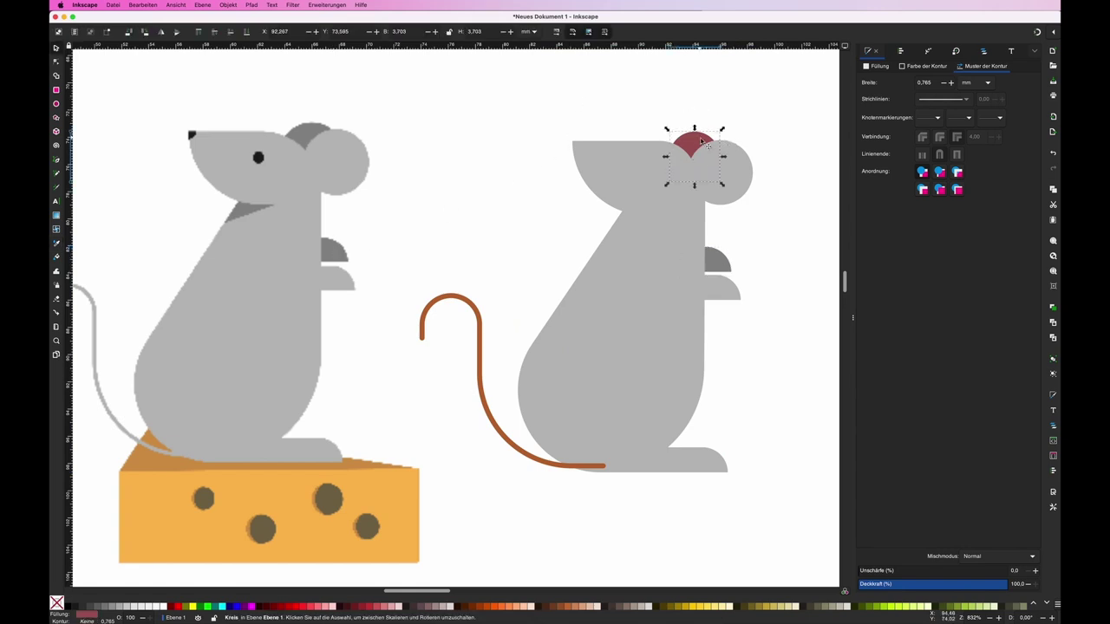
key(i)
click(308, 136)
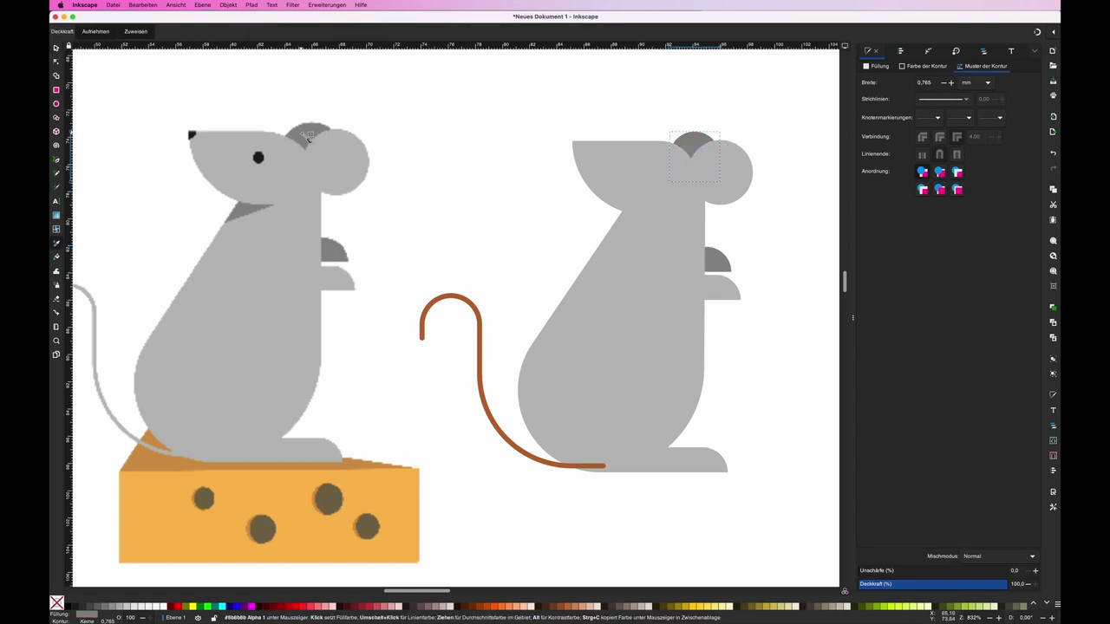
key(s)
click(555, 198)
Step: Draw a small ellipse over the reference eye and a circle over the reference nose tip
key(e)
key(plus)
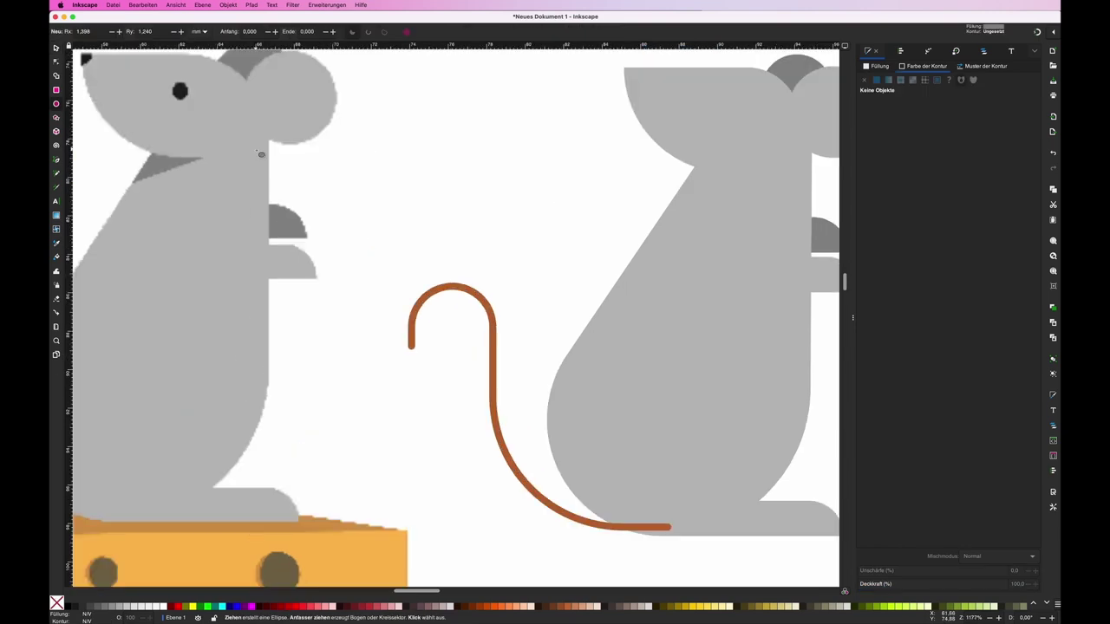
scroll(261, 154, up, 3)
scroll(422, 237, left, 5)
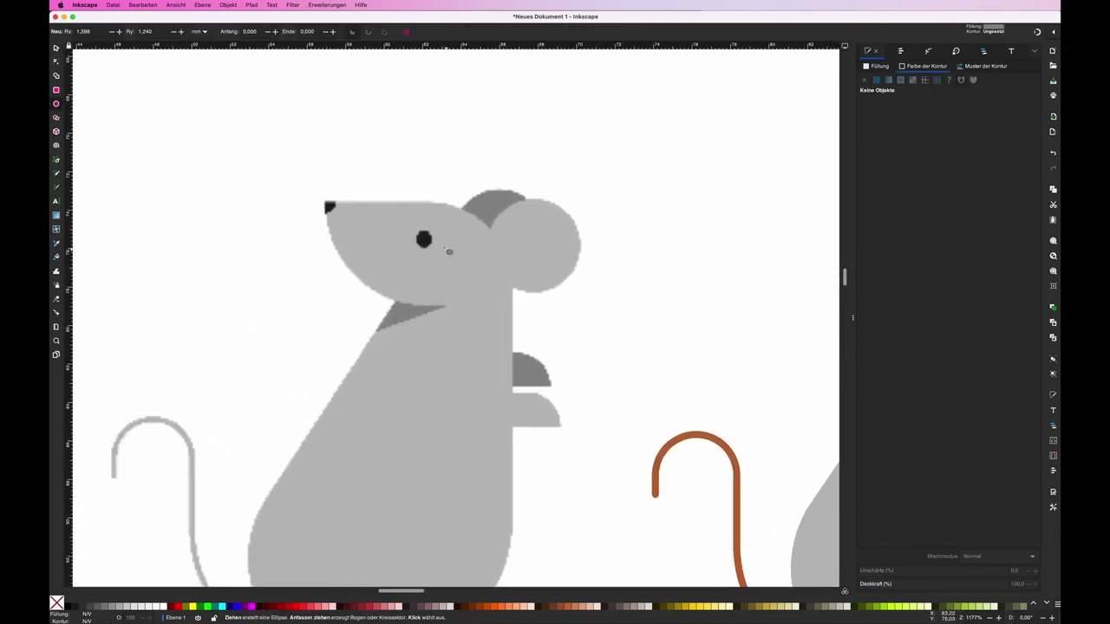
drag(422, 237, 436, 253)
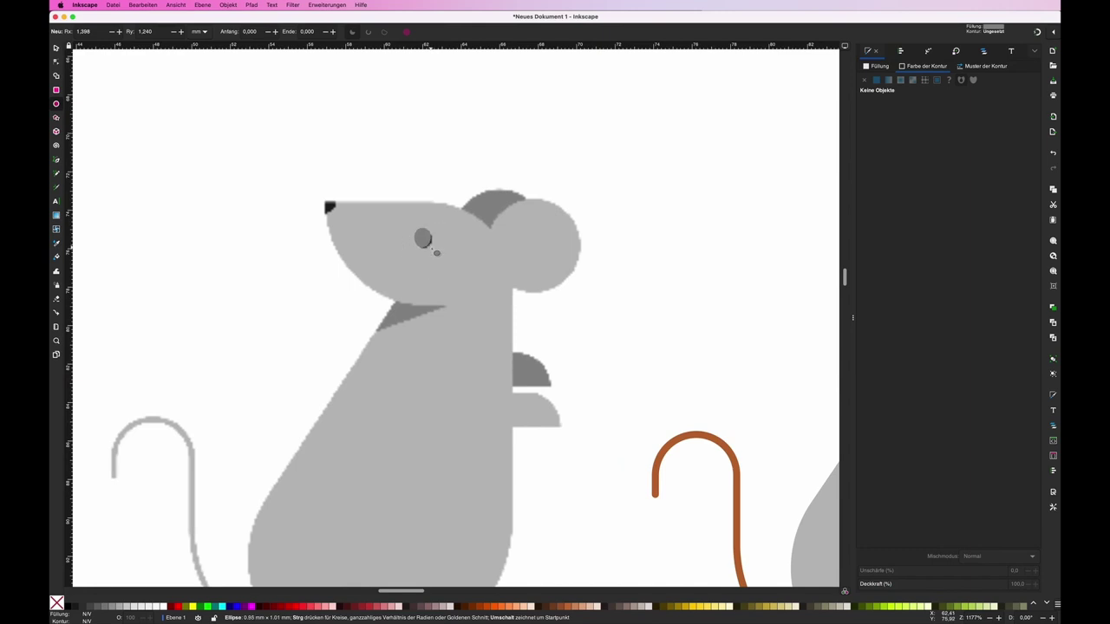
scroll(416, 237, right, 1)
drag(280, 153, 345, 223)
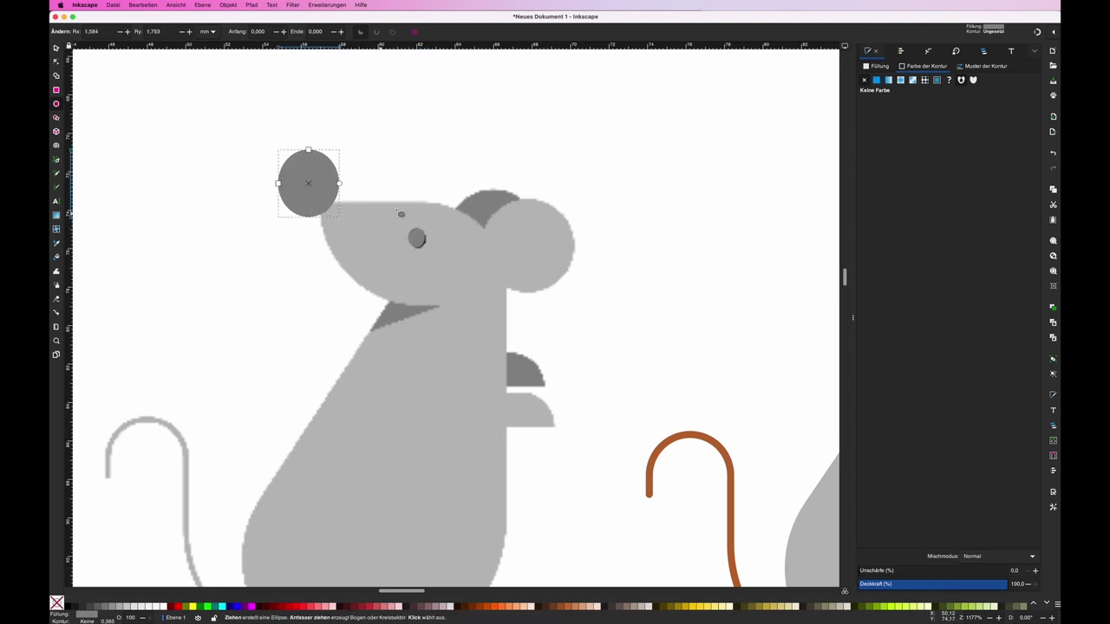
Step: Move the eye ellipse onto the right mouse's head and colour it the reference eye's black
key(s)
key(minus)
key(minus)
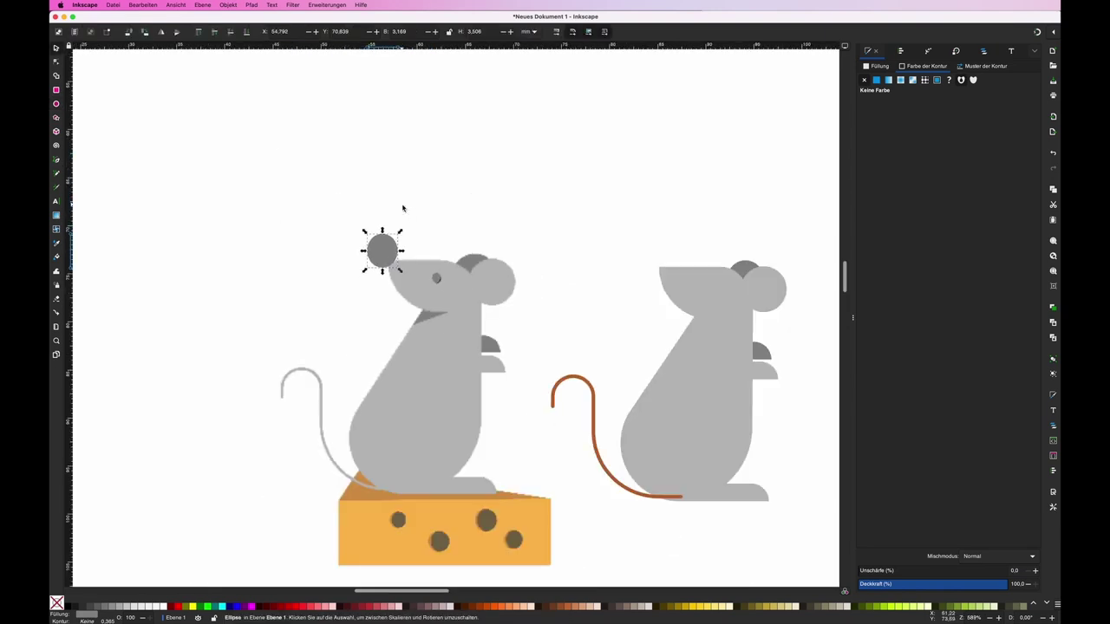
drag(437, 279, 715, 295)
key(d)
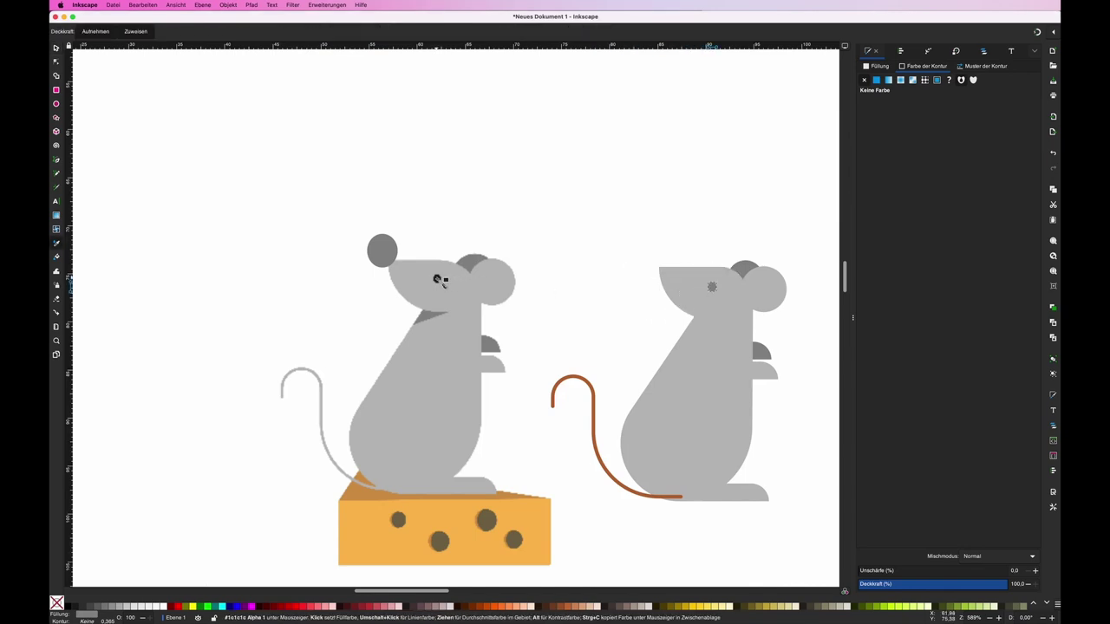
click(438, 279)
key(s)
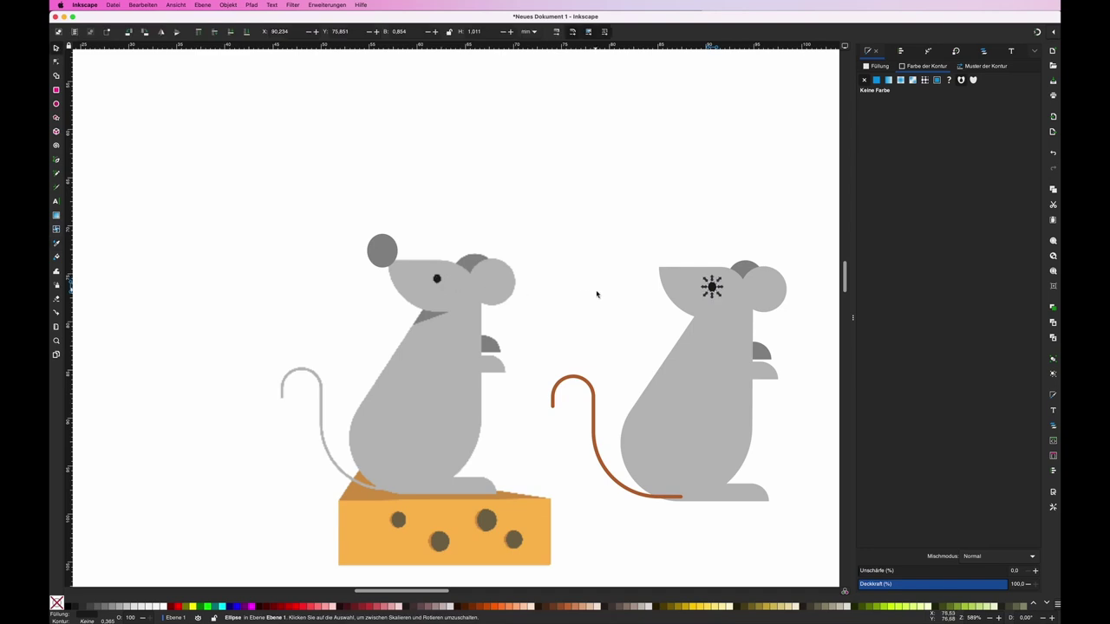
Step: Place the nose circle on the right mouse's snout, lower its opacity, and colour it dark
drag(385, 254, 657, 263)
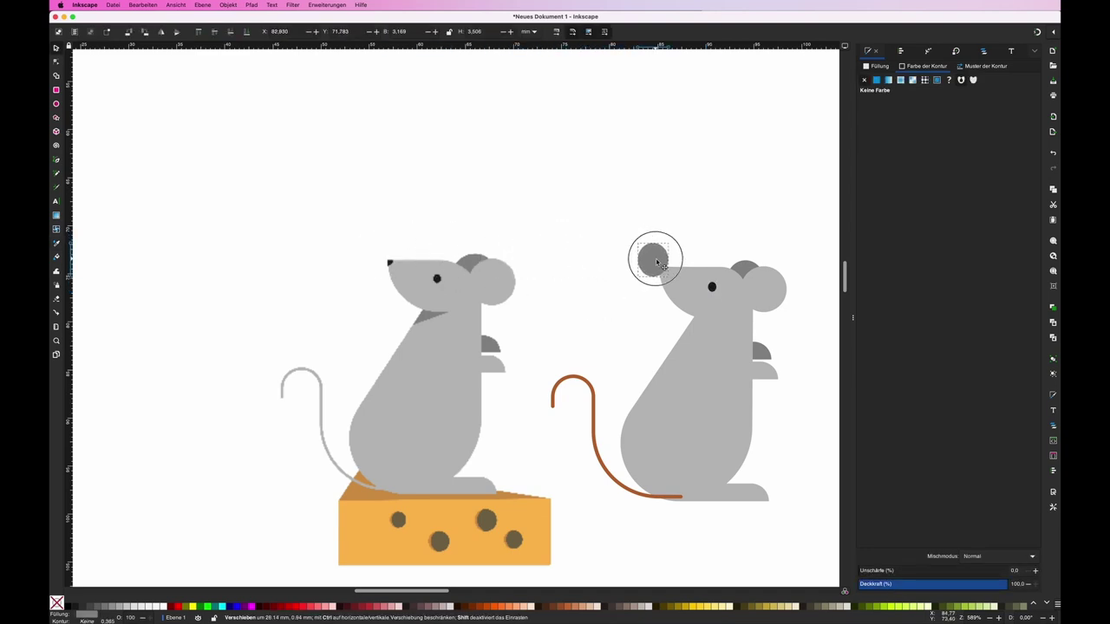
scroll(656, 262, right, 5)
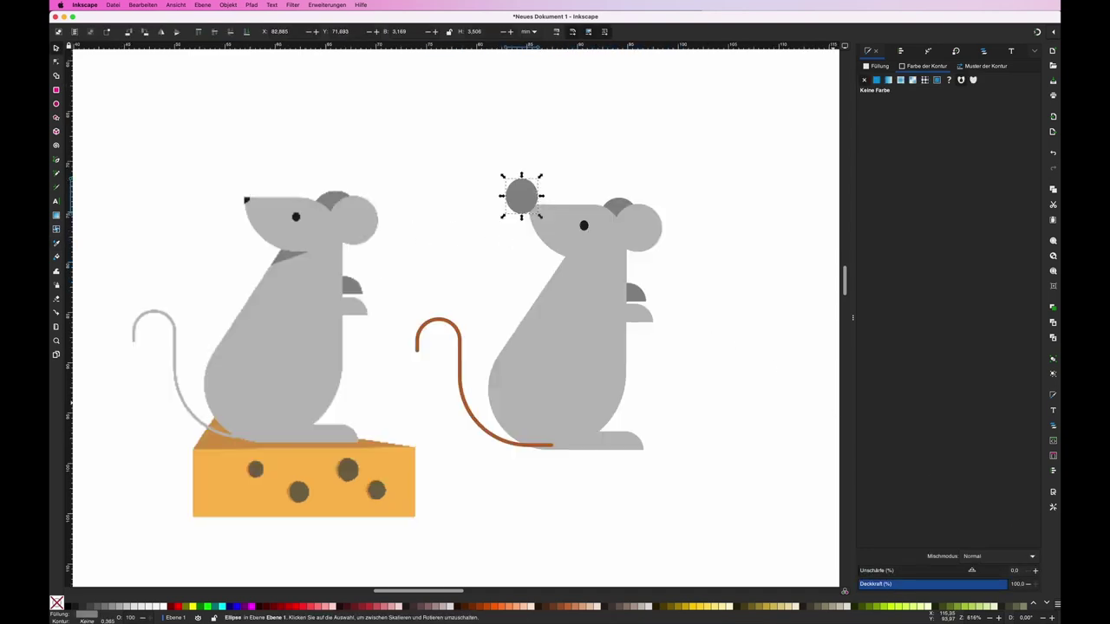
drag(997, 585, 946, 585)
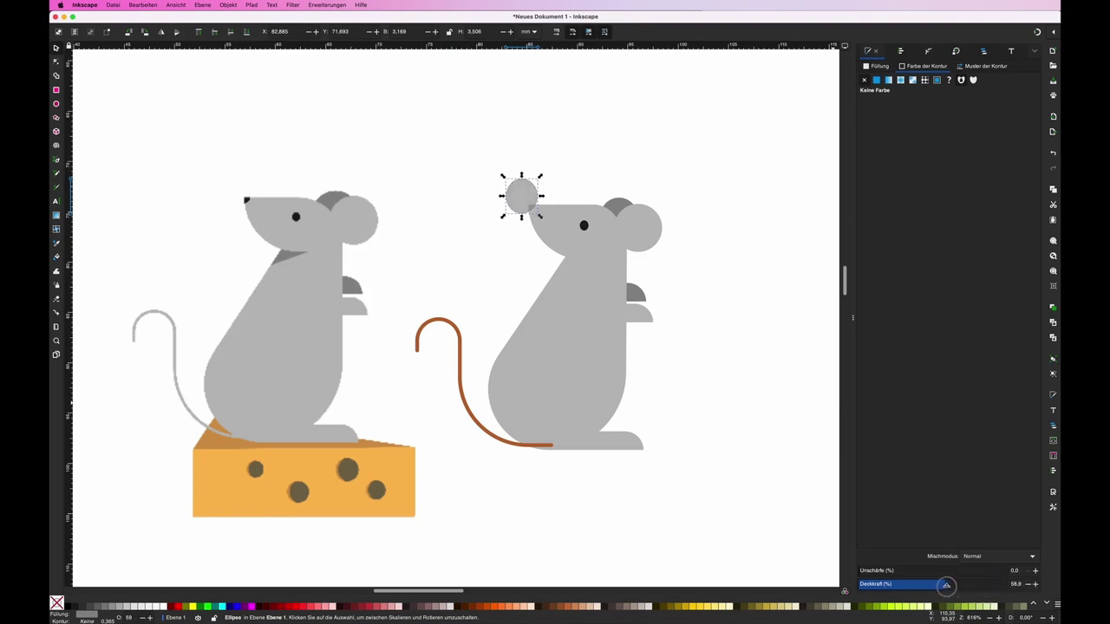
key(d)
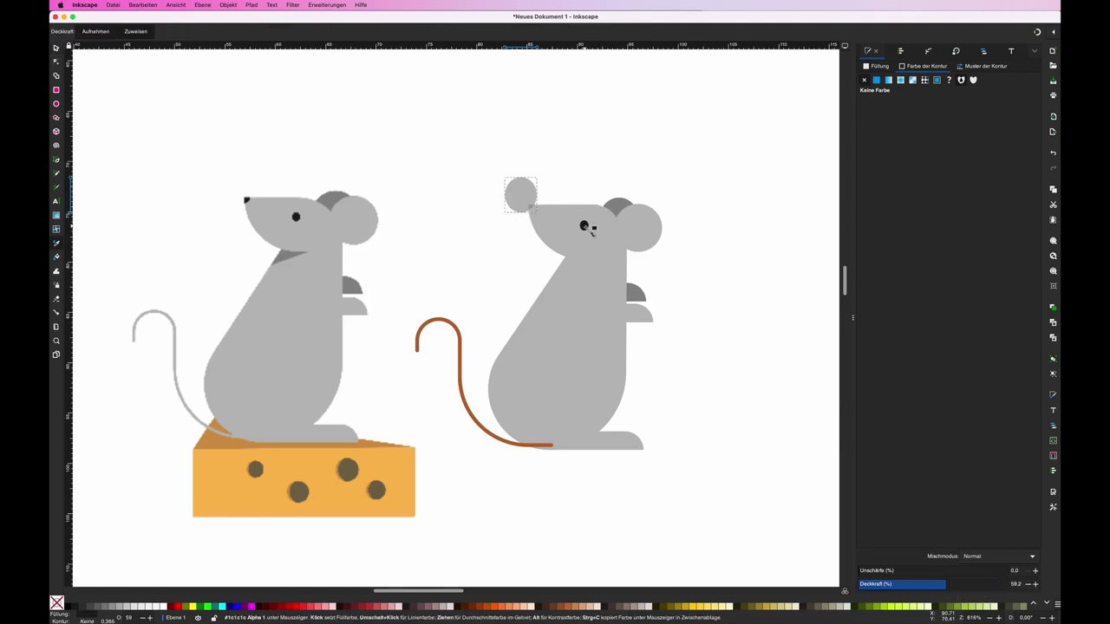
click(586, 227)
Step: Duplicate the right mouse's head and intersect it with the dark circle to form the nose tip
key(s)
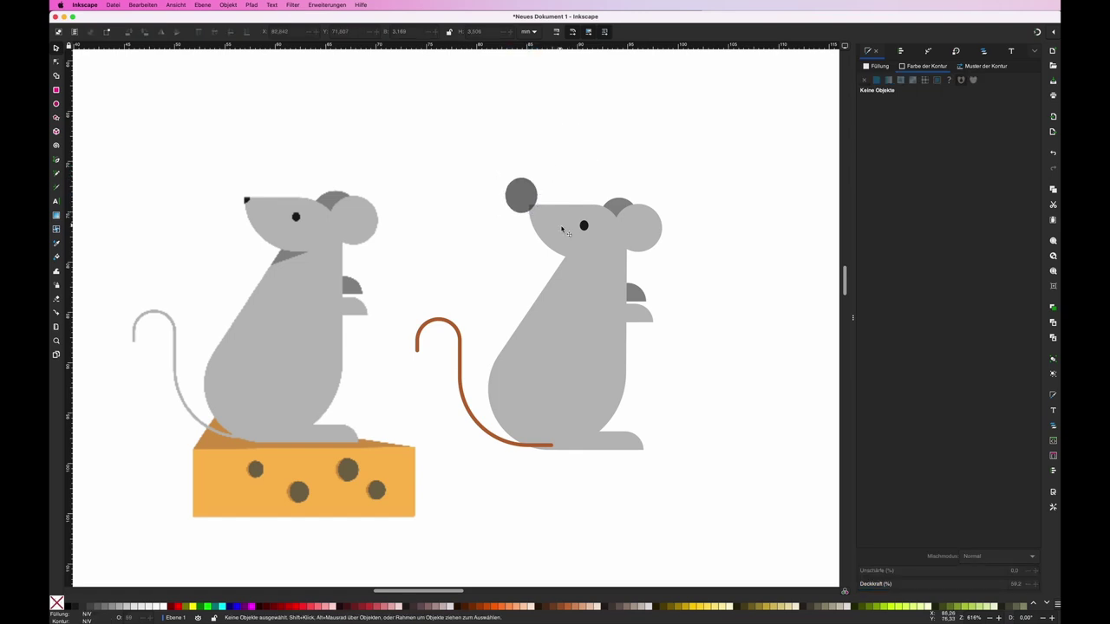
click(563, 231)
key(super+d)
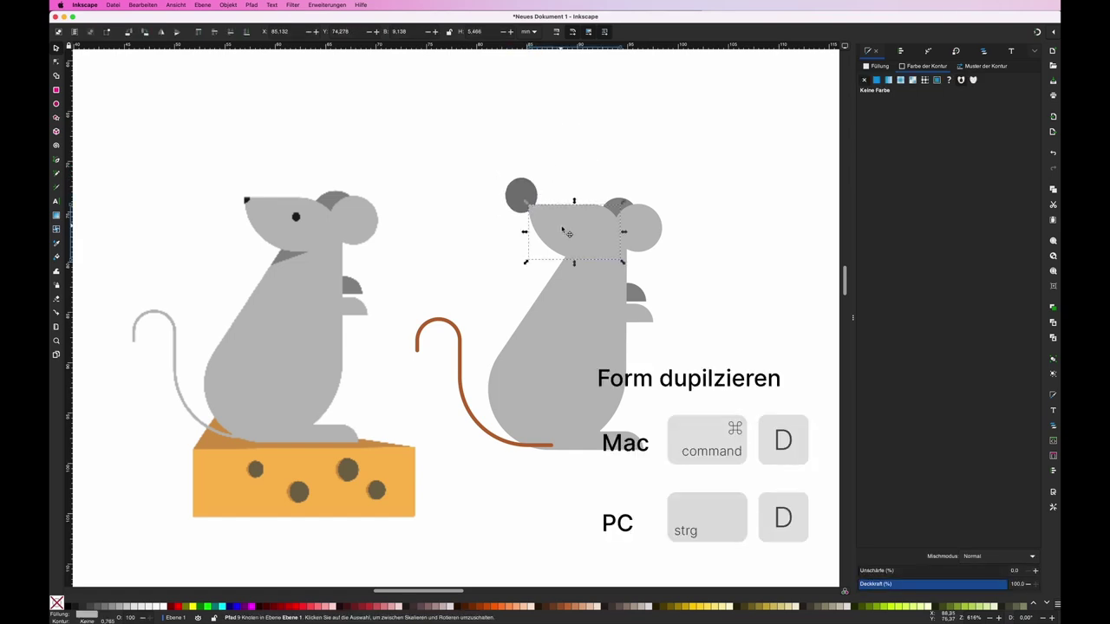
shift+click(524, 191)
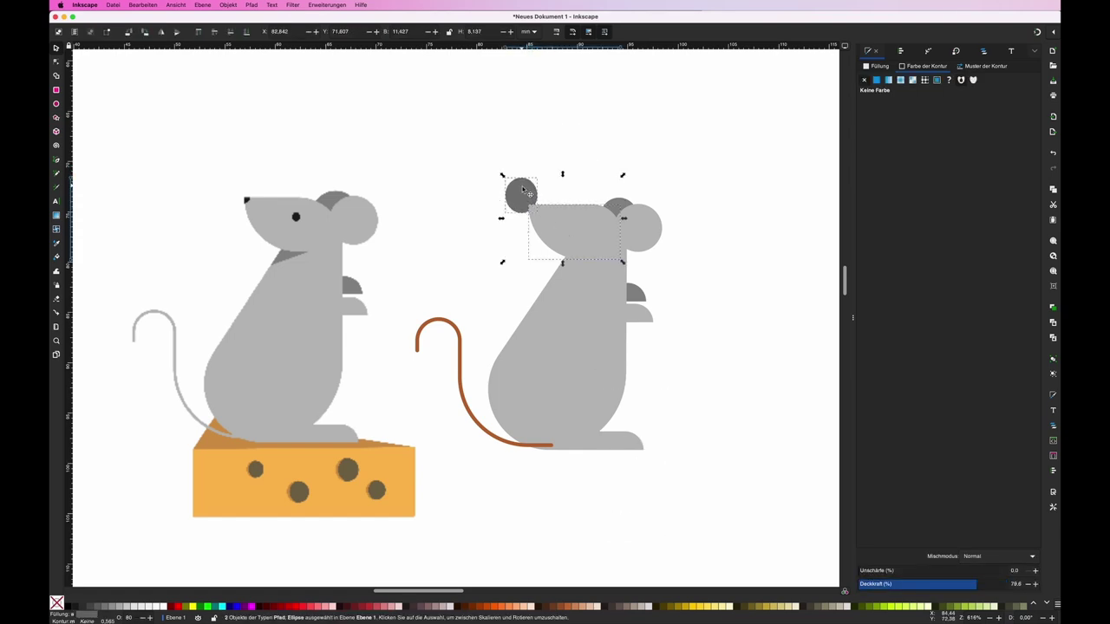
click(249, 5)
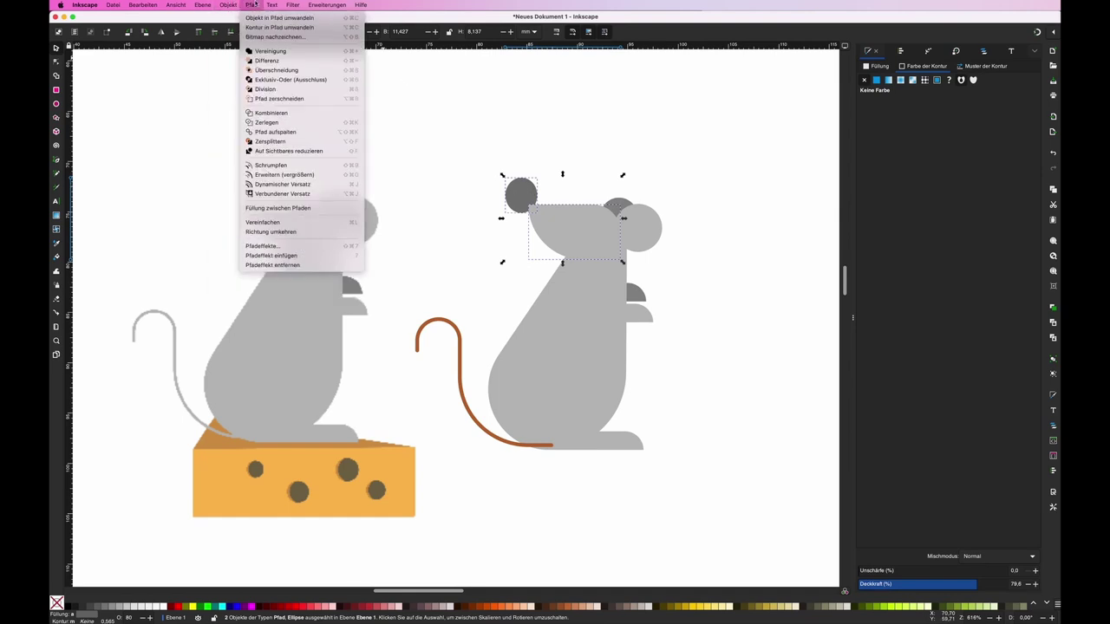
click(271, 71)
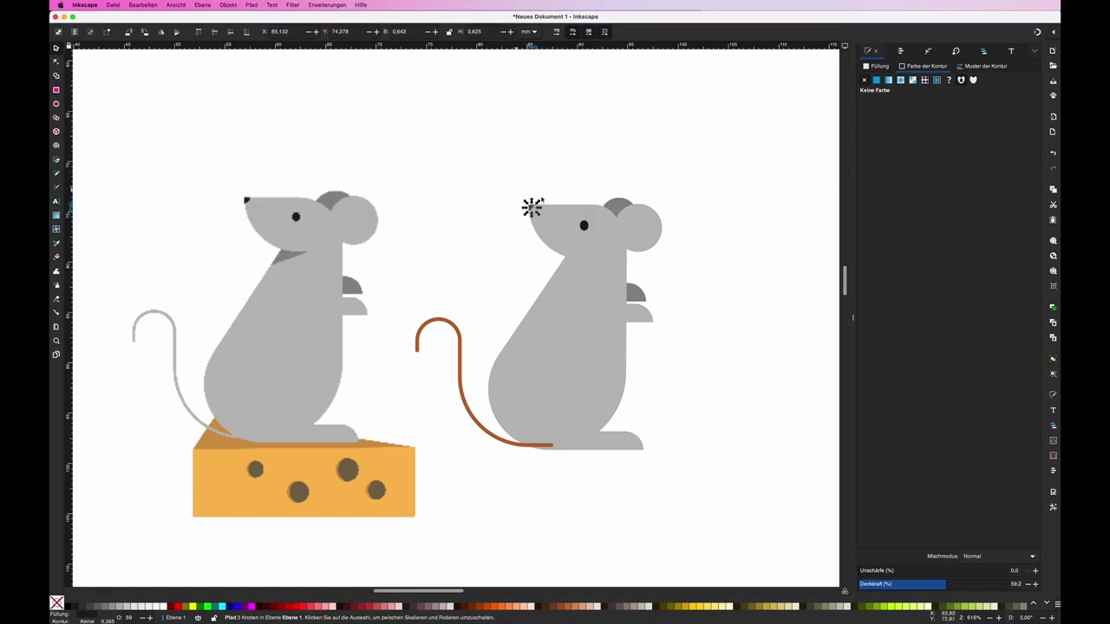
click(714, 490)
Step: Draw a triangle below the right mouse's head filled with the reference collar's grey
key(b)
click(550, 271)
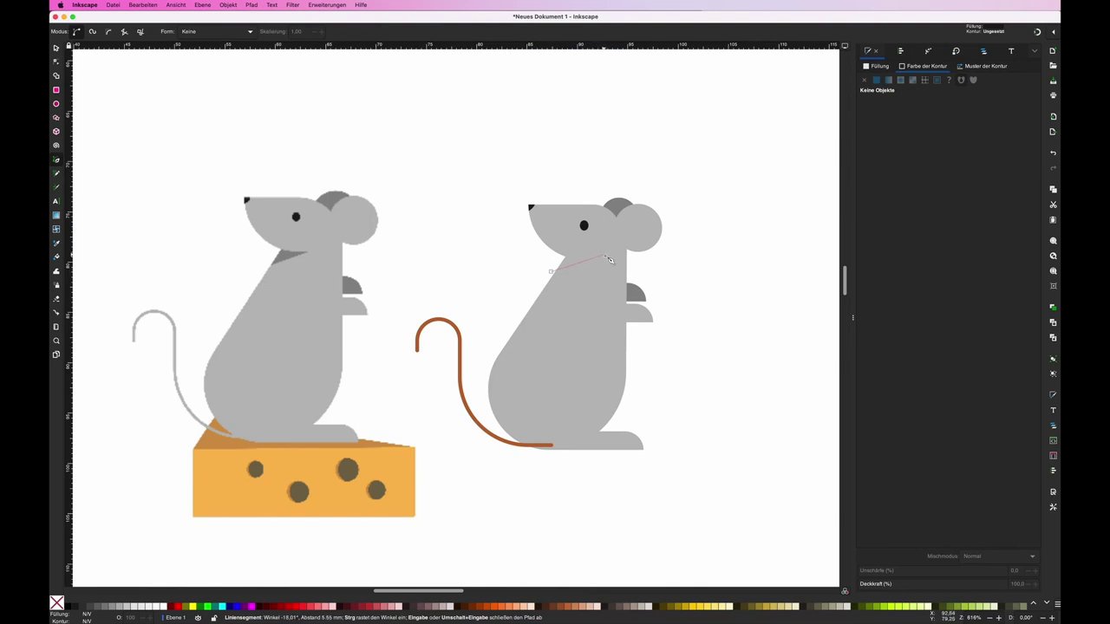
click(608, 257)
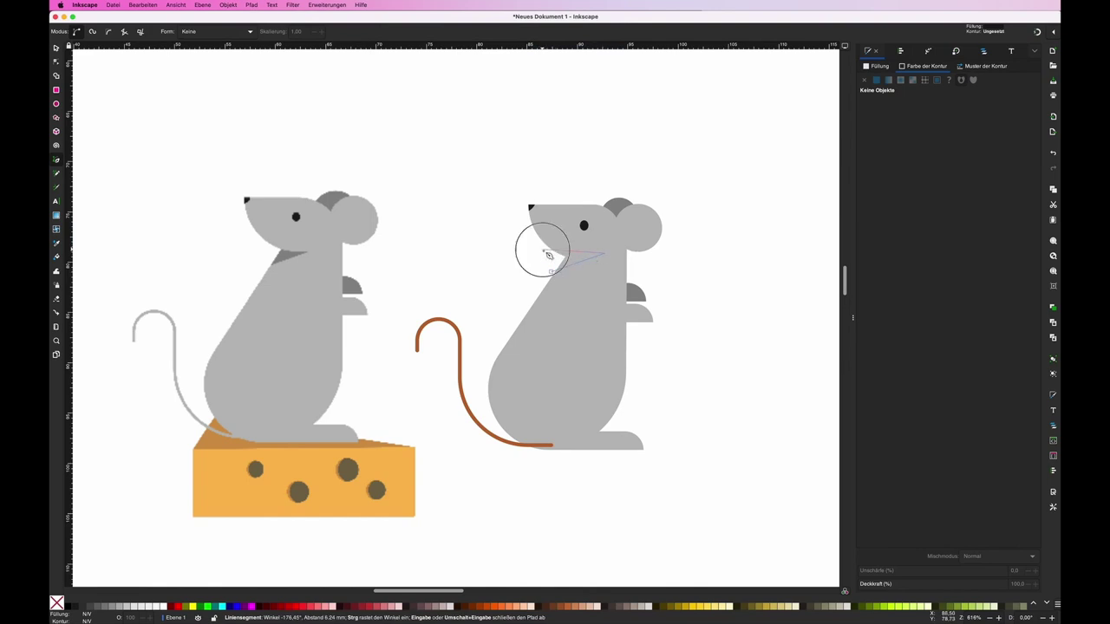
click(544, 252)
click(551, 272)
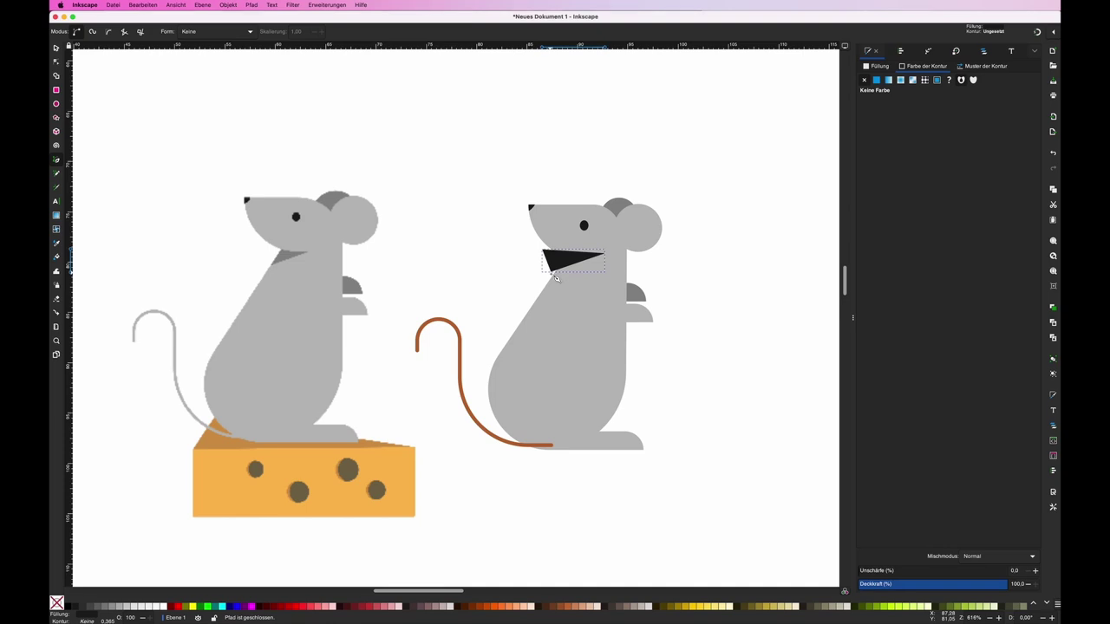
key(d)
click(312, 259)
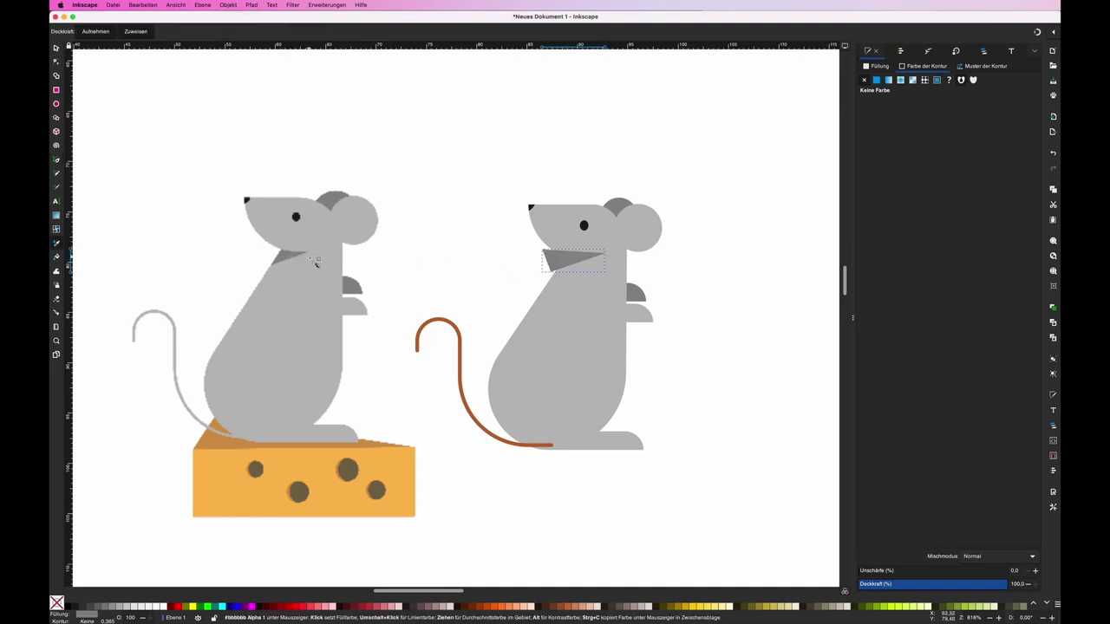
Step: Raise the collar triangle to the top of the stacking order
key(s)
click(441, 266)
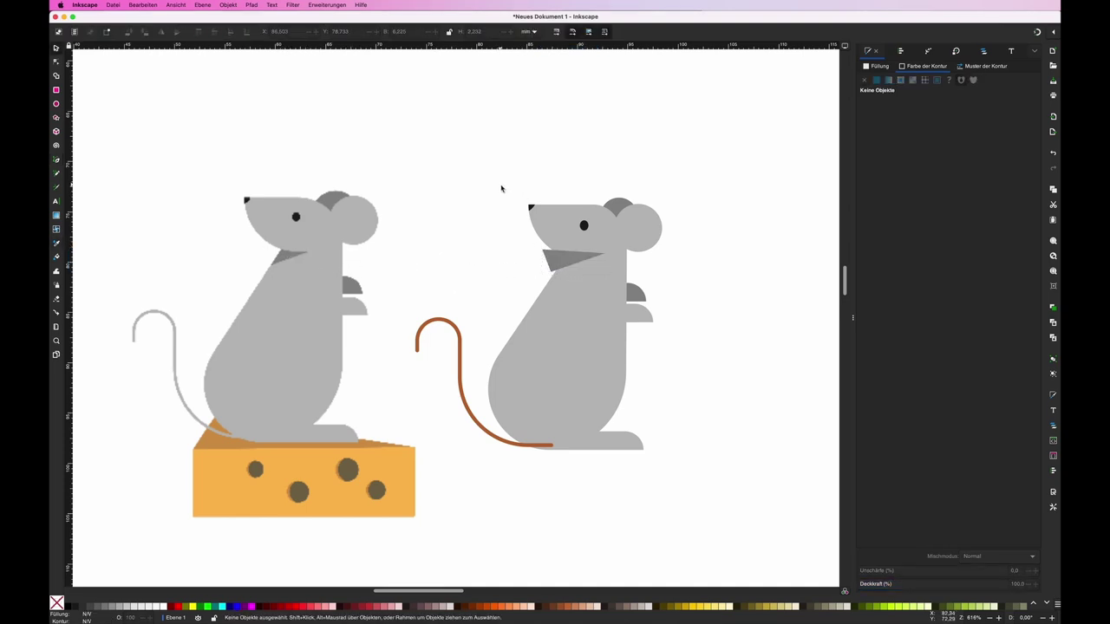
drag(498, 180, 676, 252)
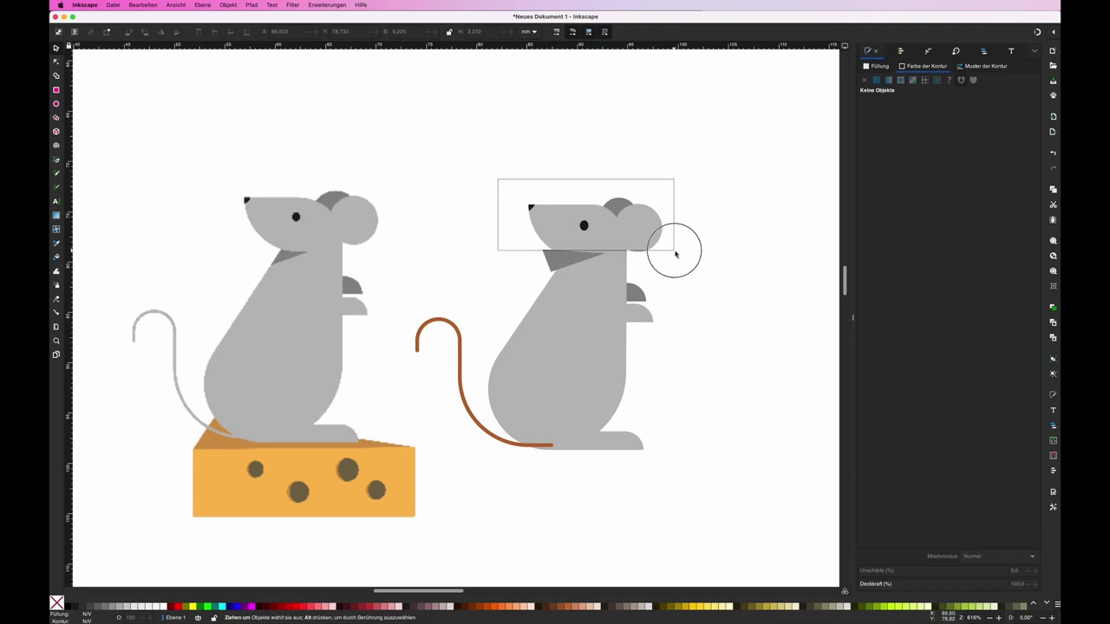
drag(675, 253, 677, 260)
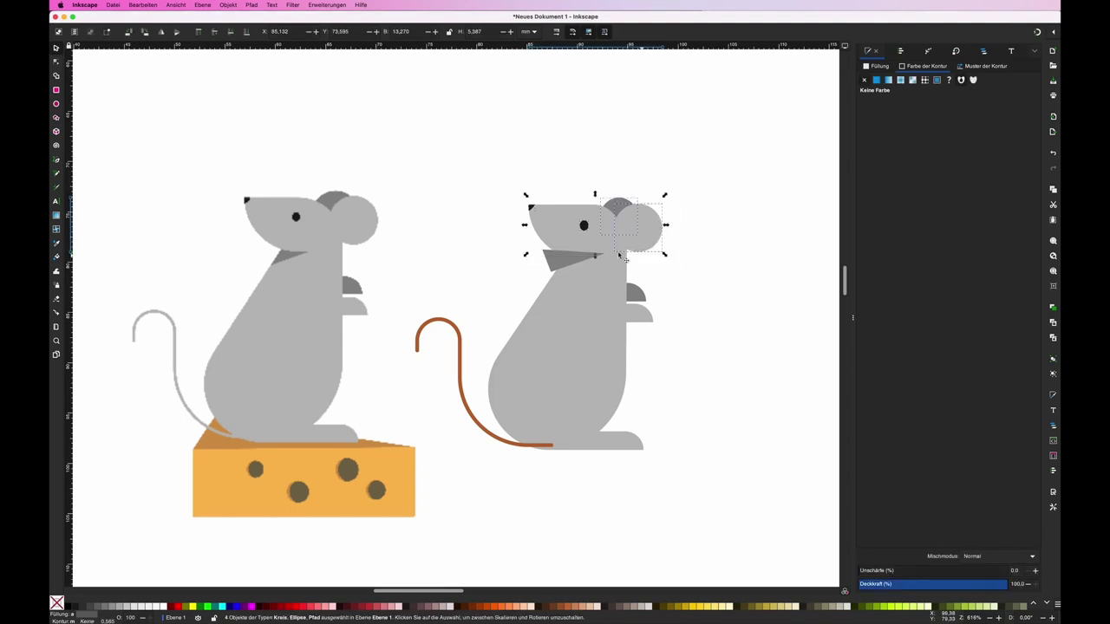
shift+click(574, 257)
click(227, 5)
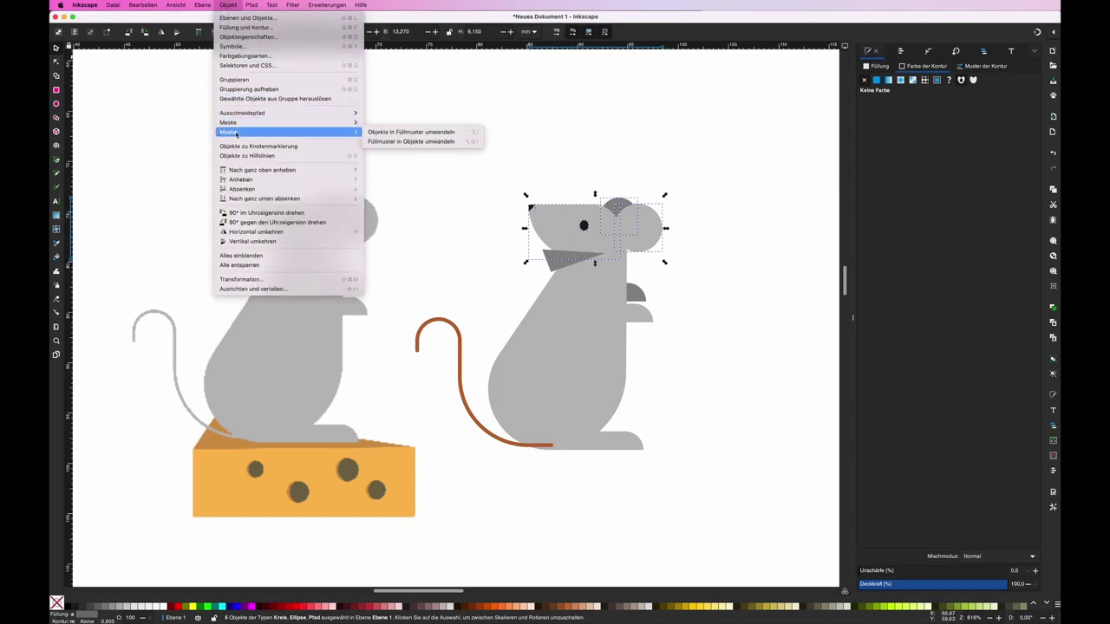
click(241, 171)
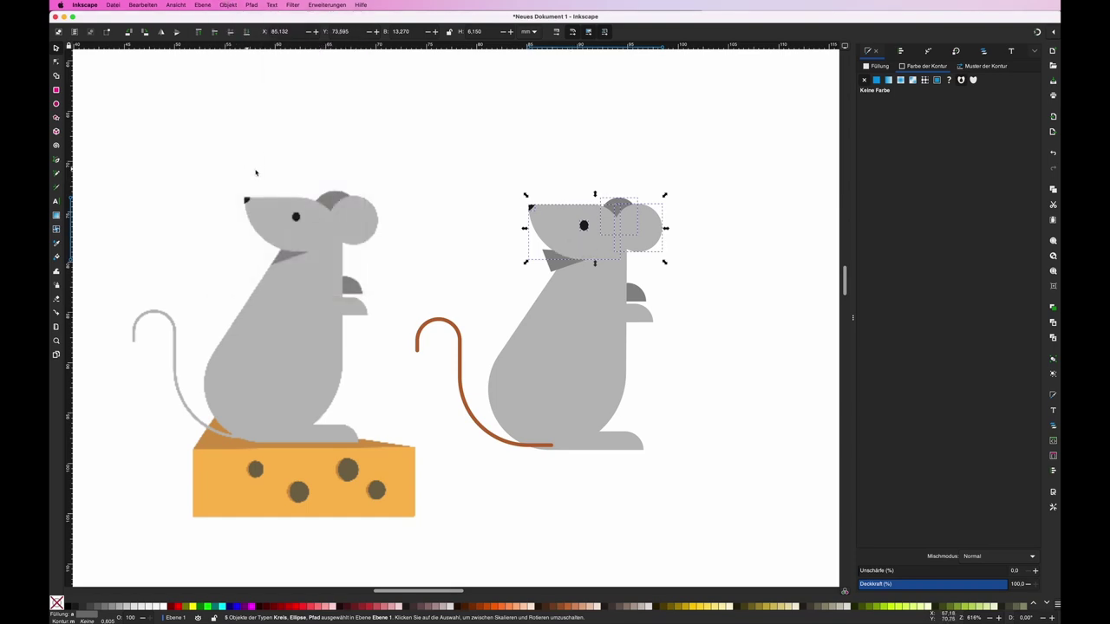
click(565, 161)
Step: Position the collar at the neck and intersect it with the body outline
drag(562, 268, 559, 271)
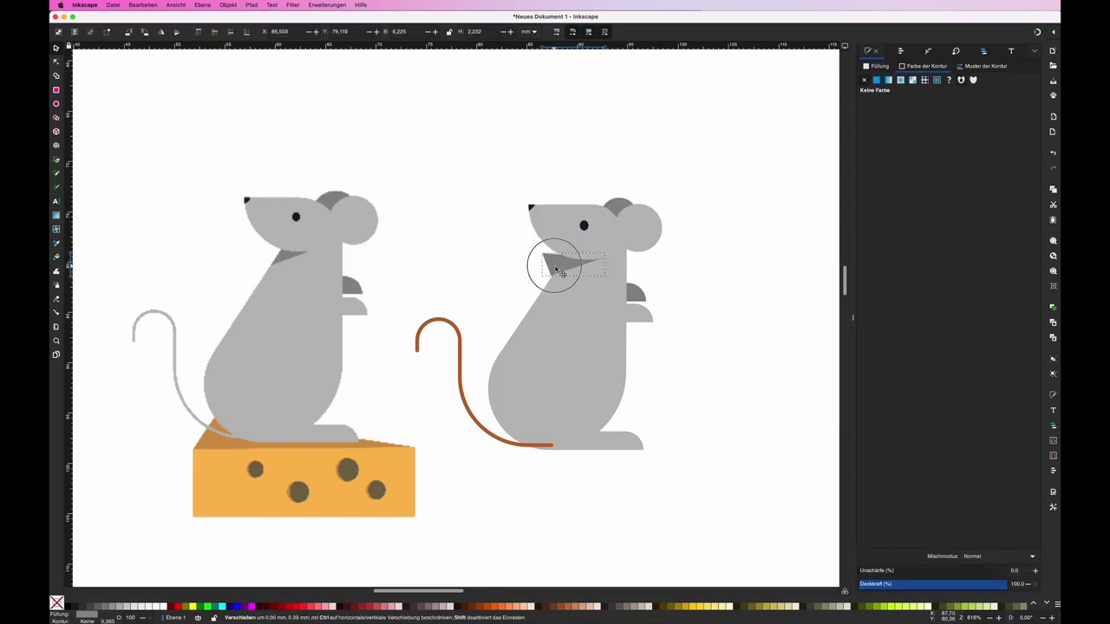
click(569, 298)
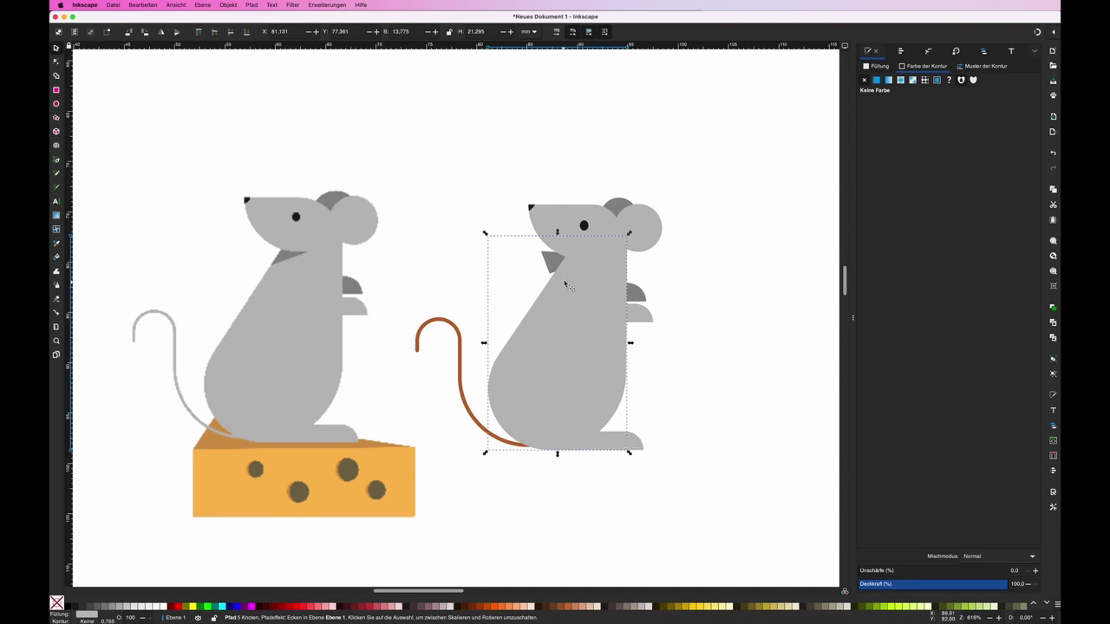
shift+click(550, 258)
click(251, 4)
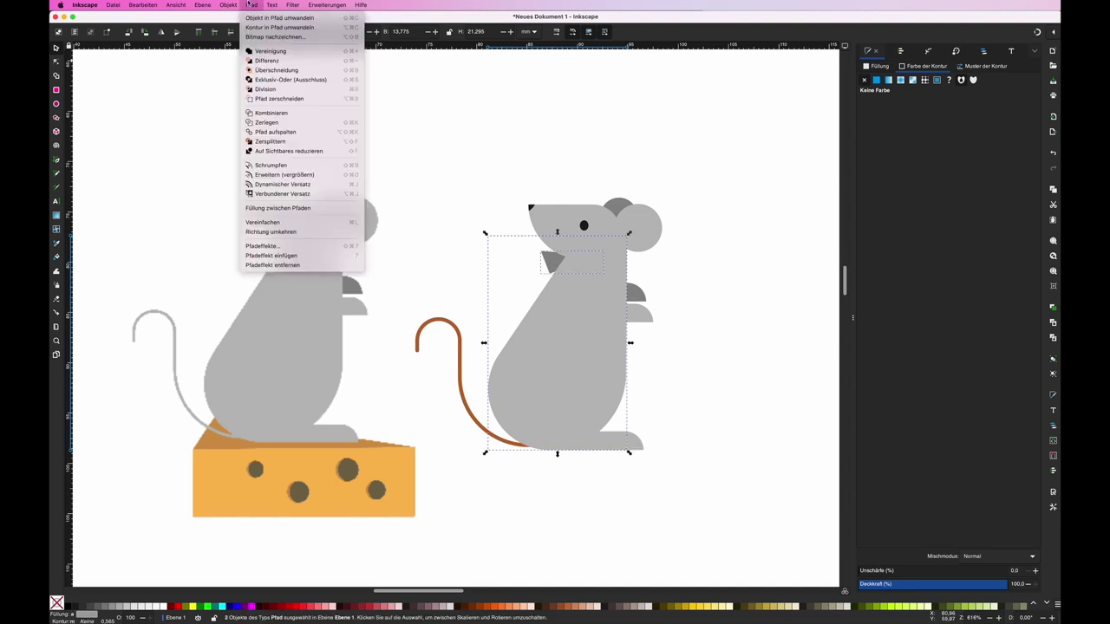
click(275, 70)
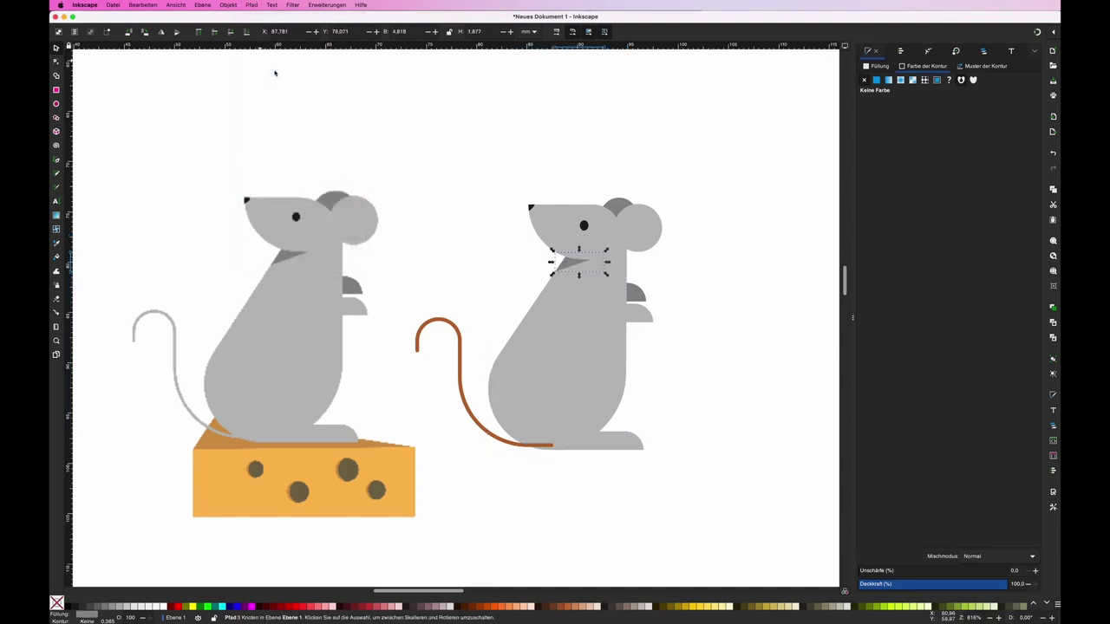
click(732, 231)
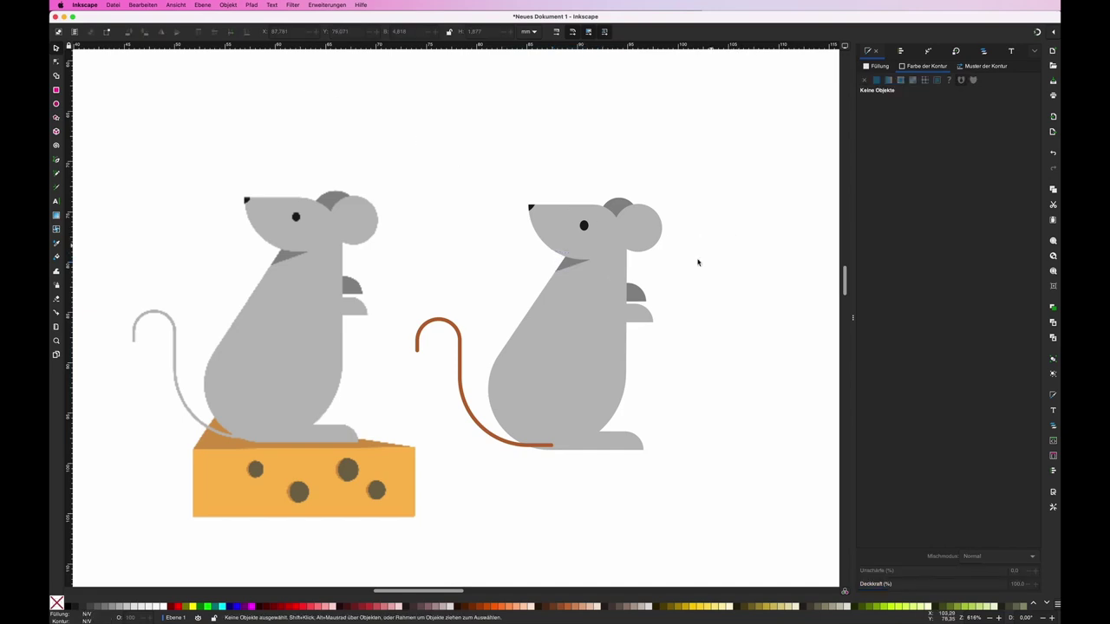
Step: Give the right mouse's tail outline the body's grey using the Dropper
click(461, 383)
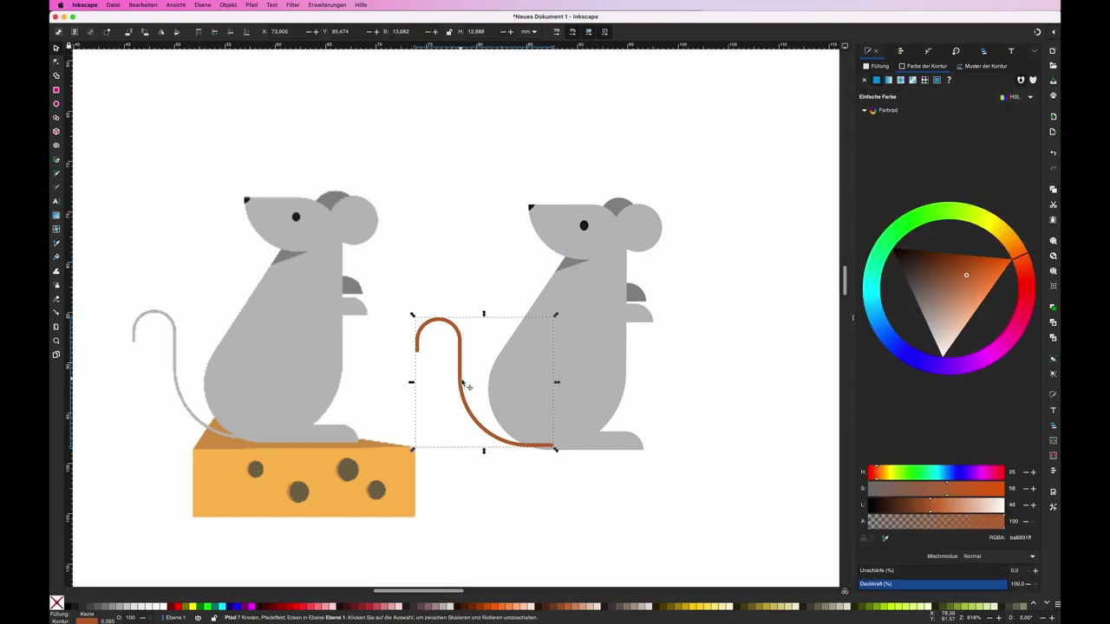
key(i)
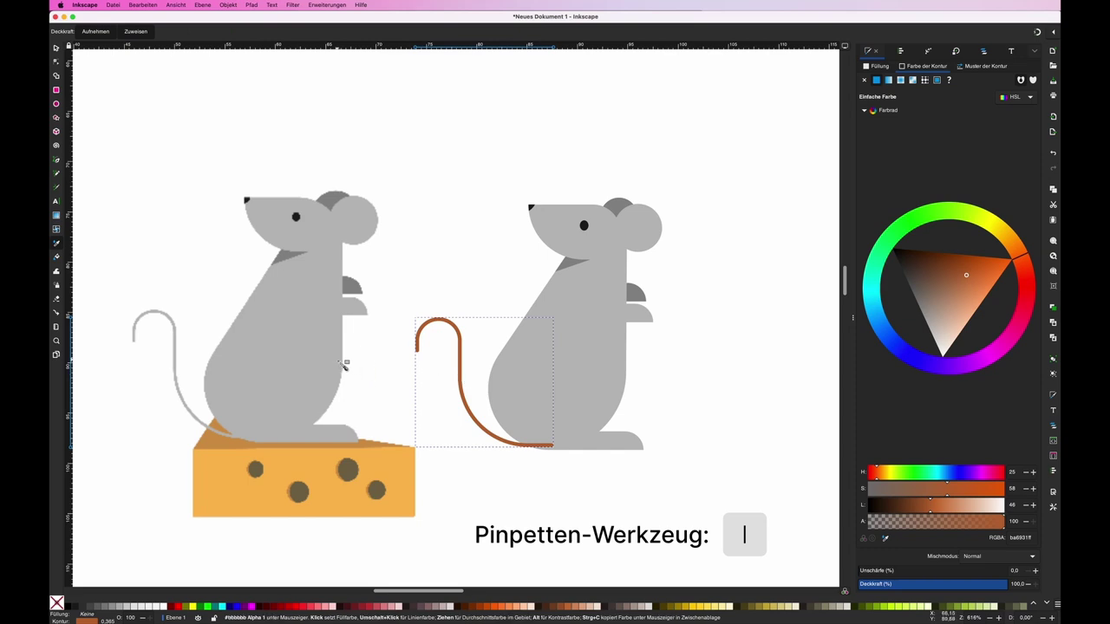
key(shift)
shift+click(327, 363)
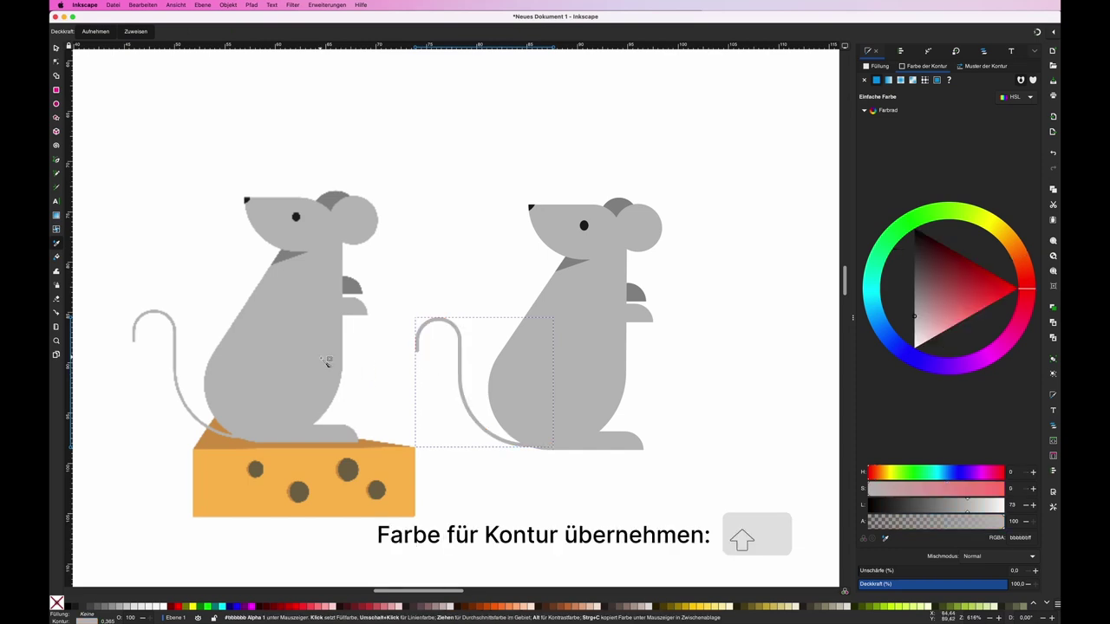
key(s)
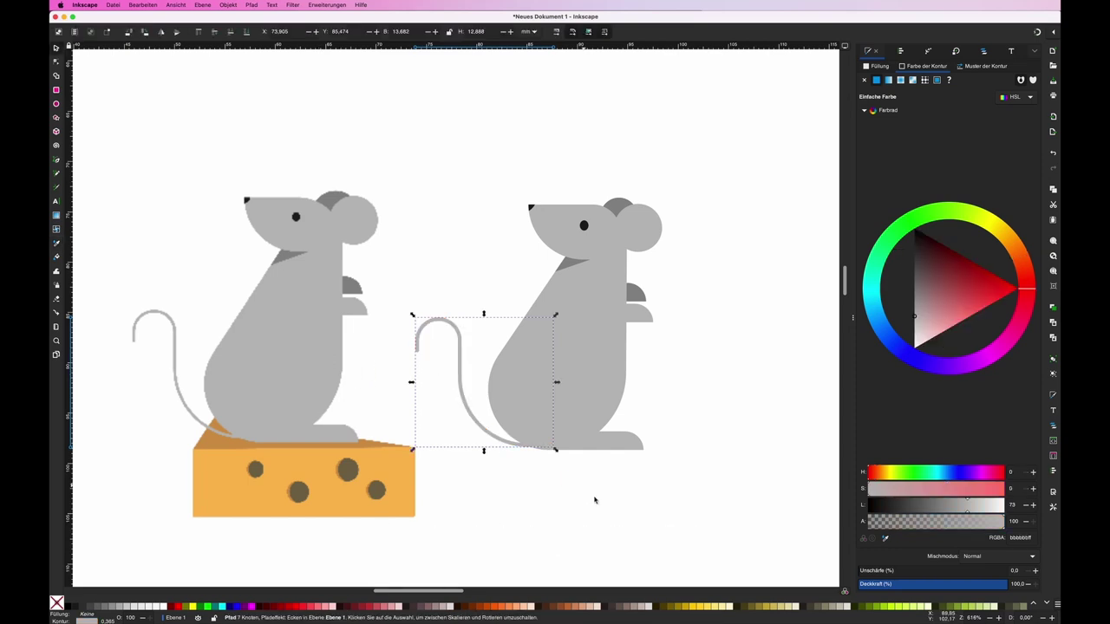
key(Escape)
key(r)
key(plus)
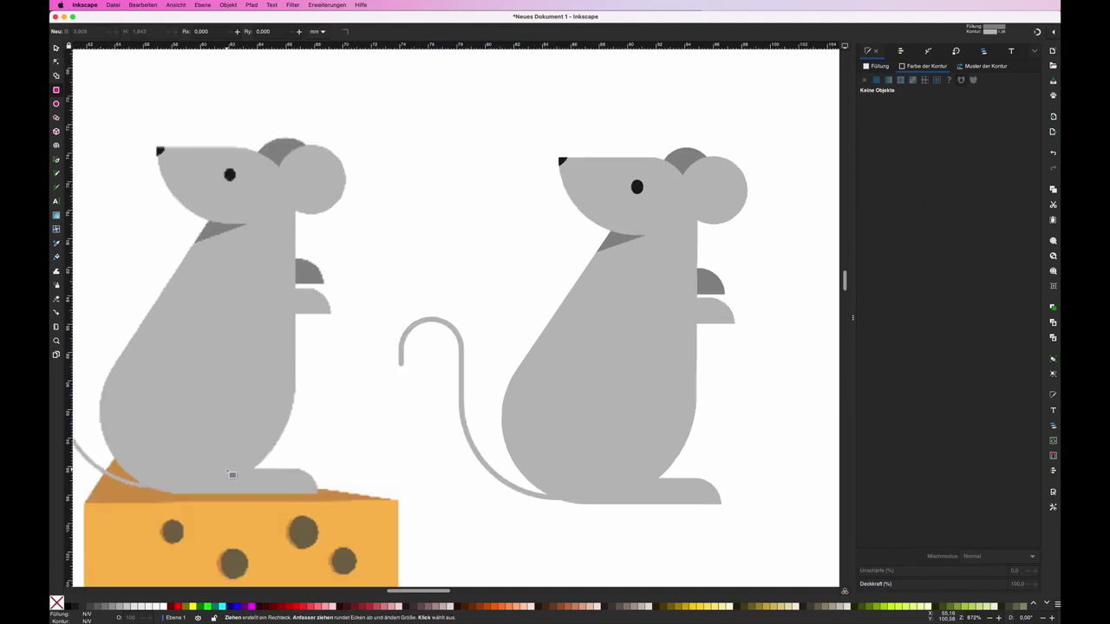
Step: Cover the cheese front with a rectangle that has no outline and a translucent red fill
scroll(228, 473, down, 5)
scroll(228, 473, left, 4)
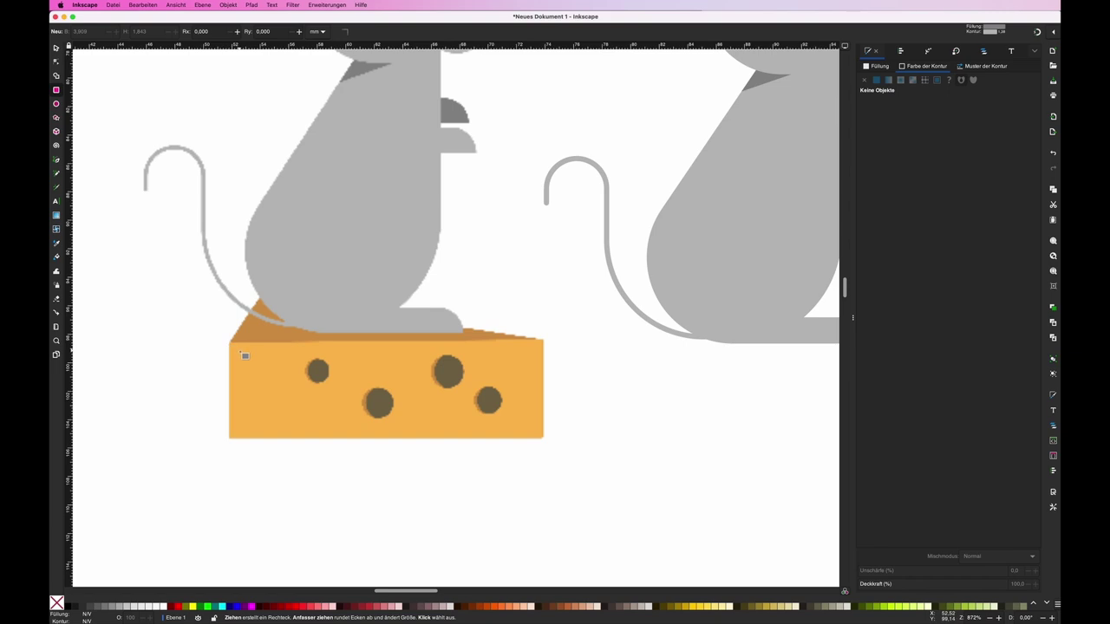
drag(229, 342, 548, 441)
key(s)
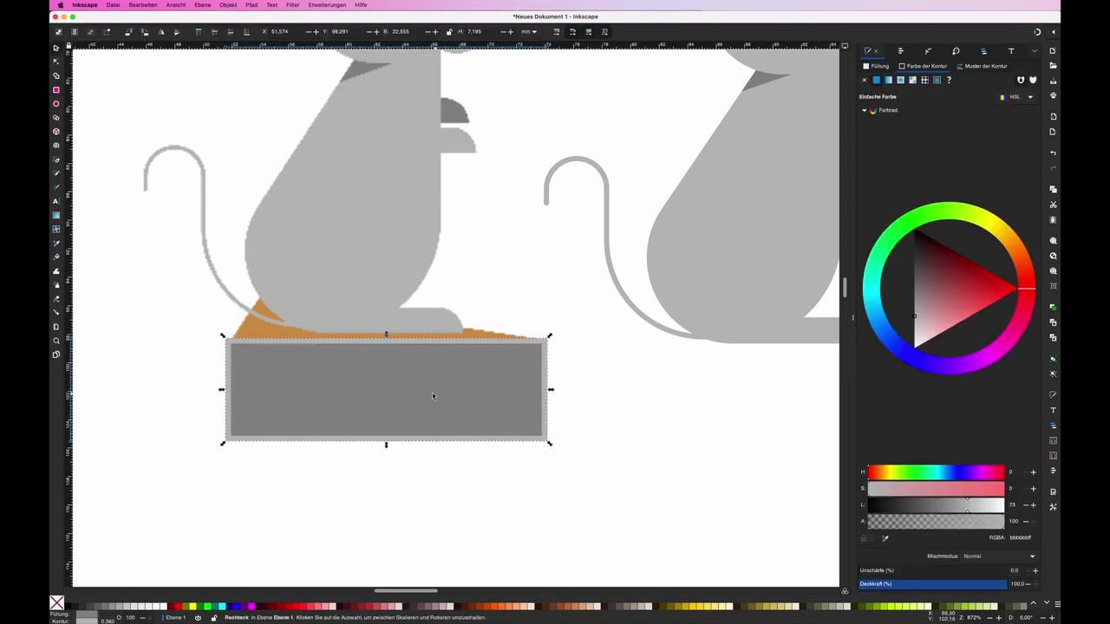
drag(431, 397, 433, 429)
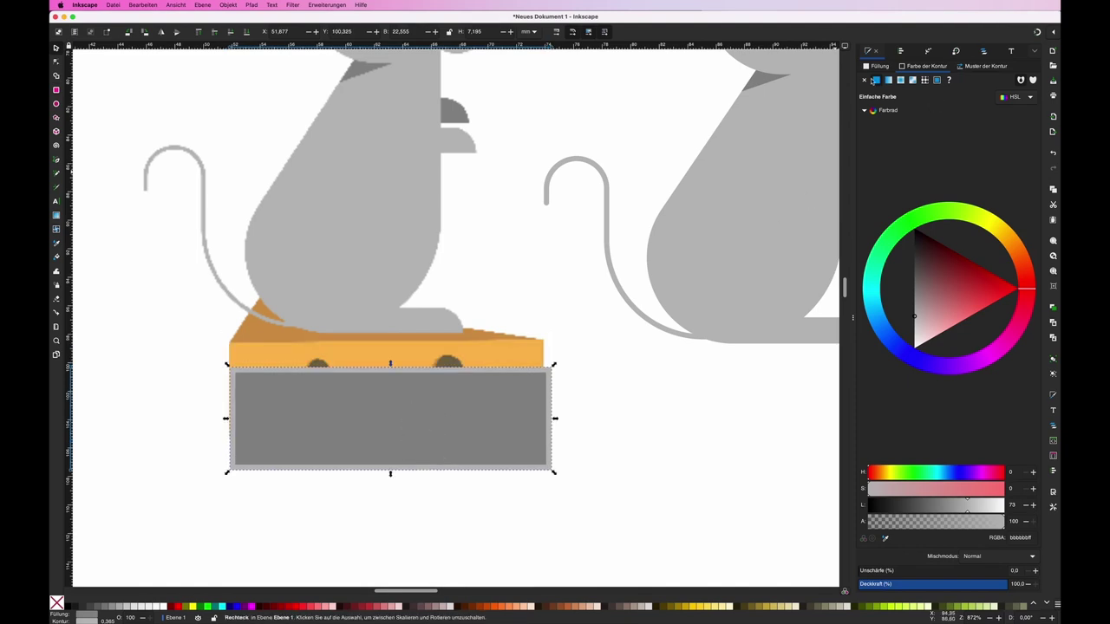
click(866, 80)
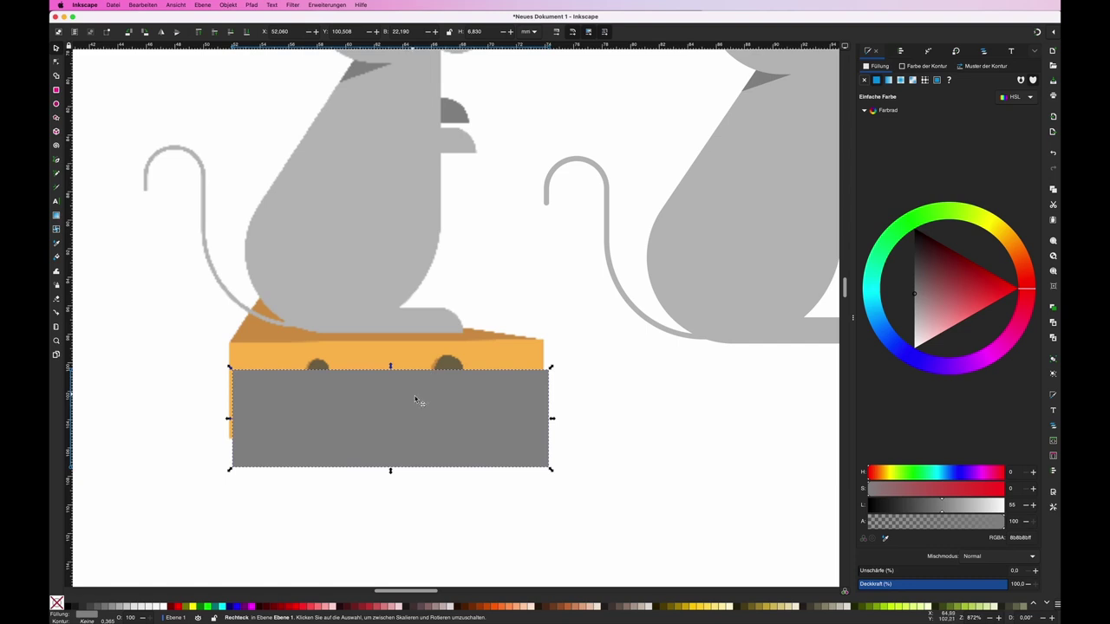
drag(416, 401, 416, 375)
drag(989, 521, 941, 521)
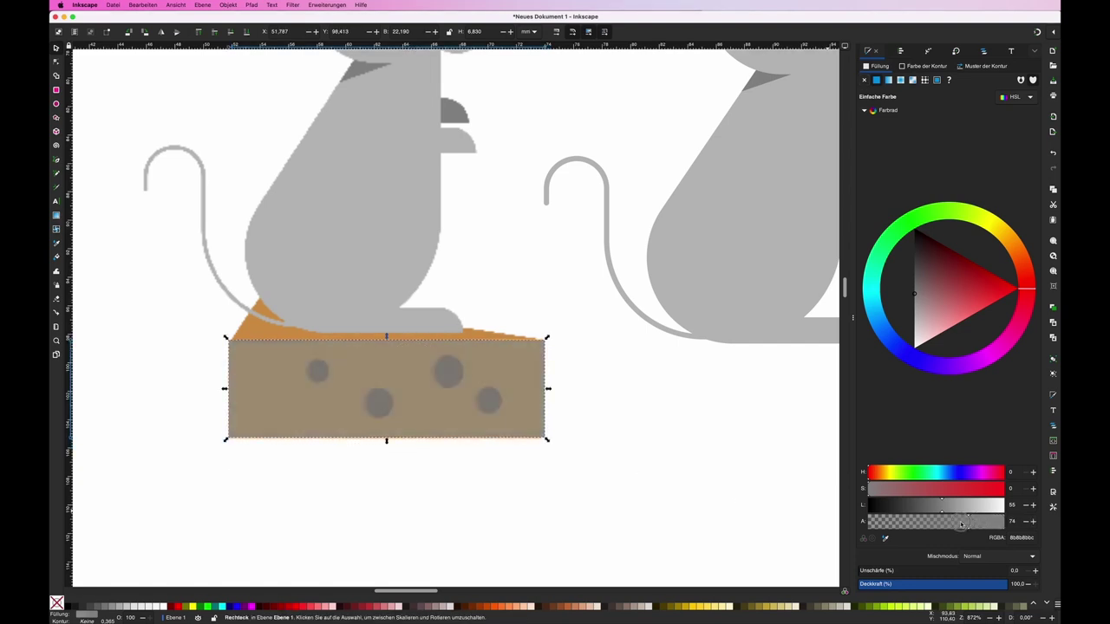
drag(982, 280, 992, 280)
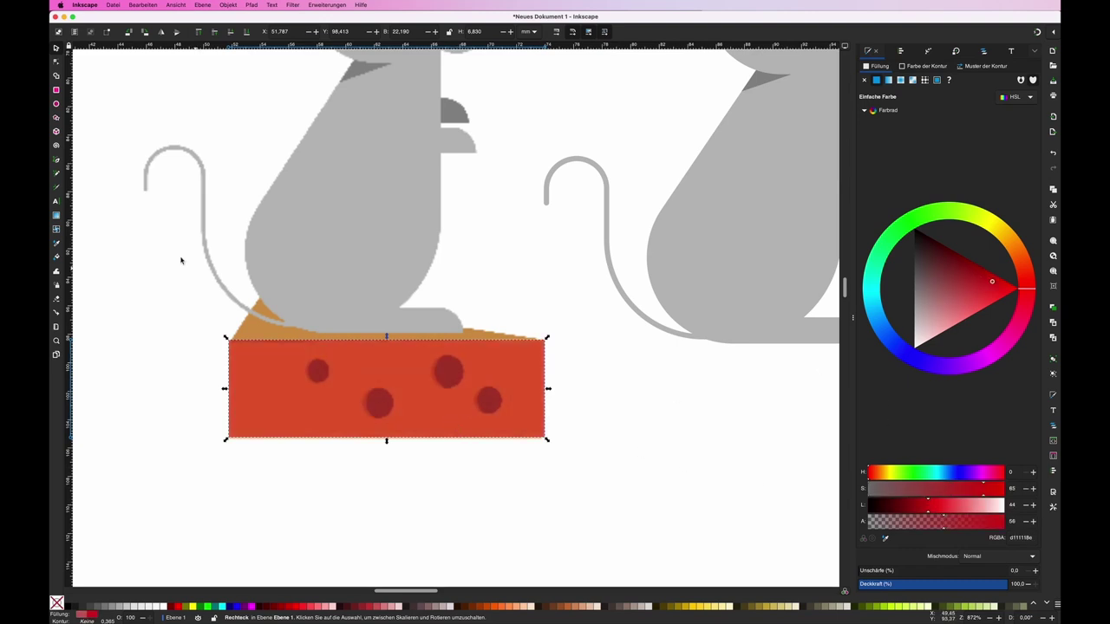
Step: Convert the rectangle to a path and duplicate it, reshaping the copy into a triangle for the wedge top
key(n)
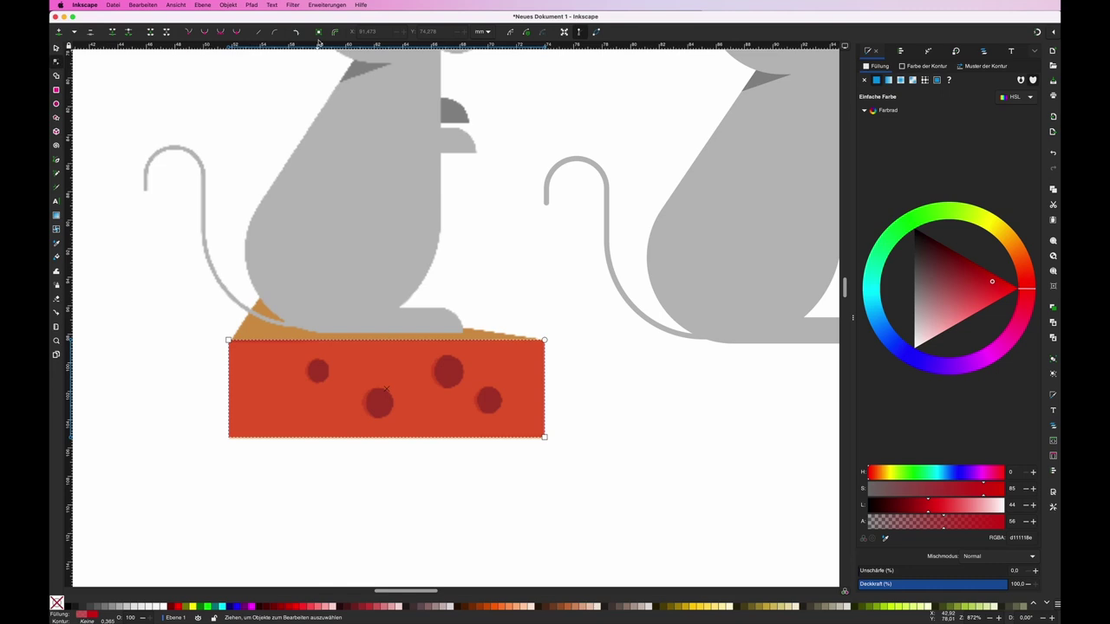
click(318, 33)
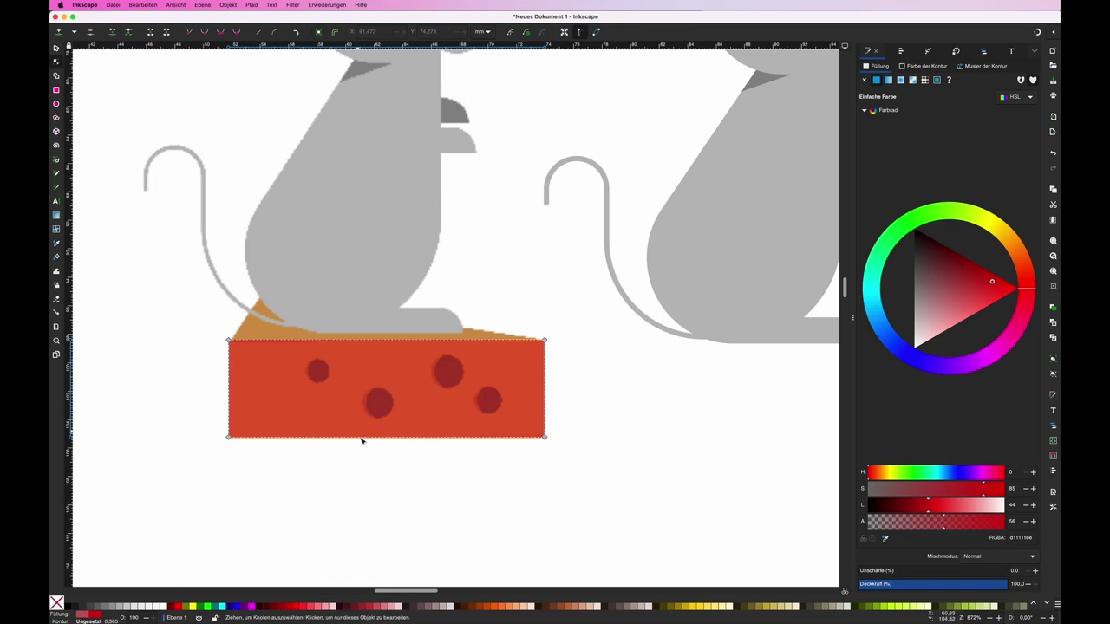
key(super+d)
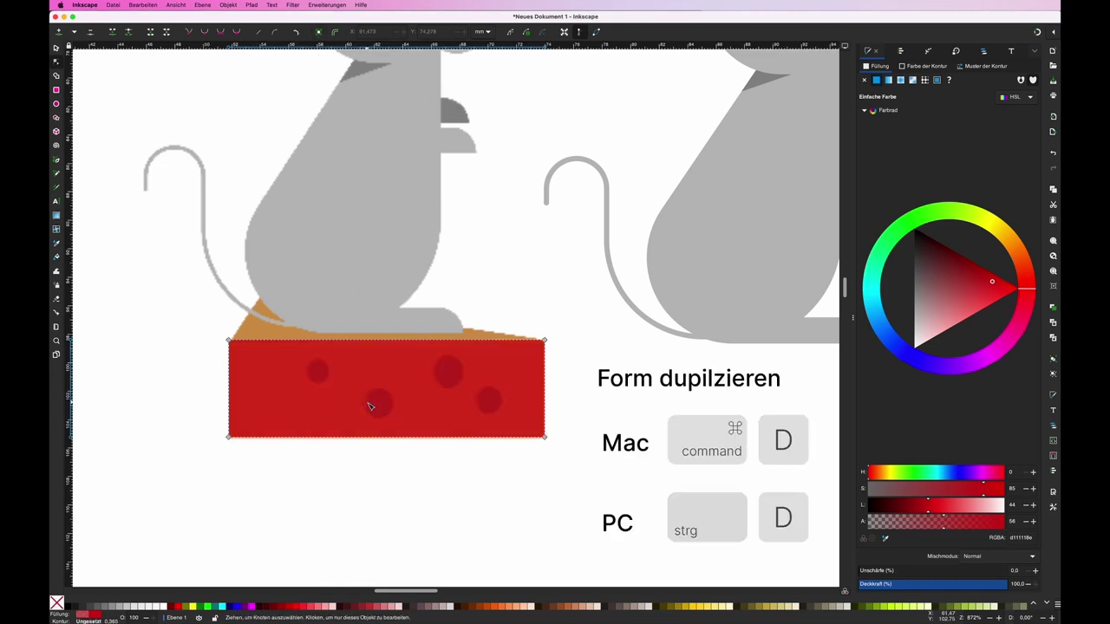
click(546, 438)
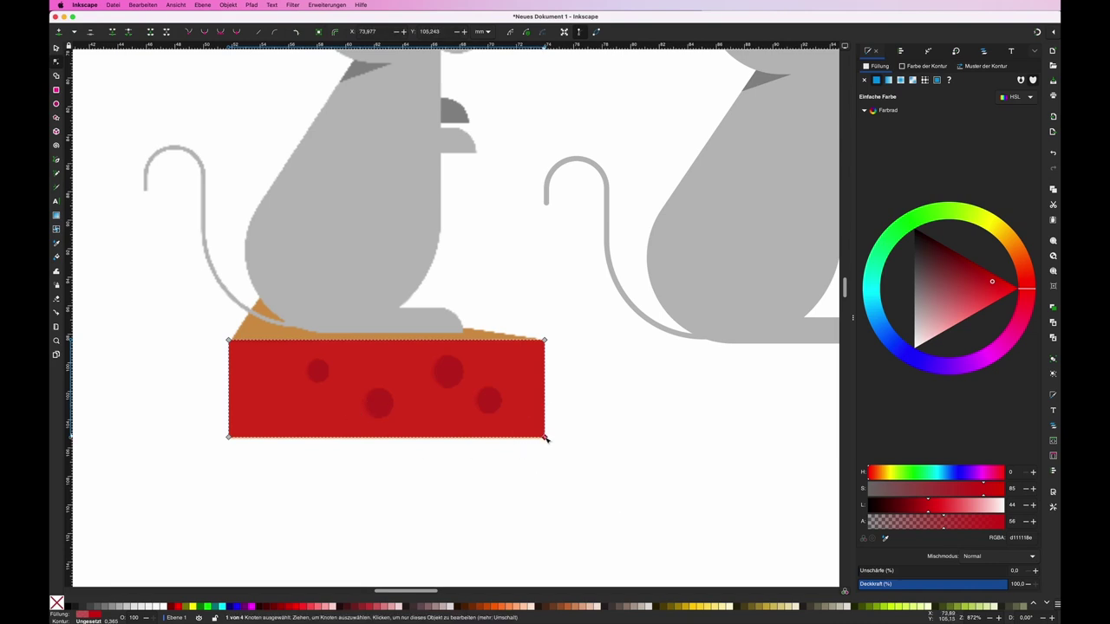
key(BackSpace)
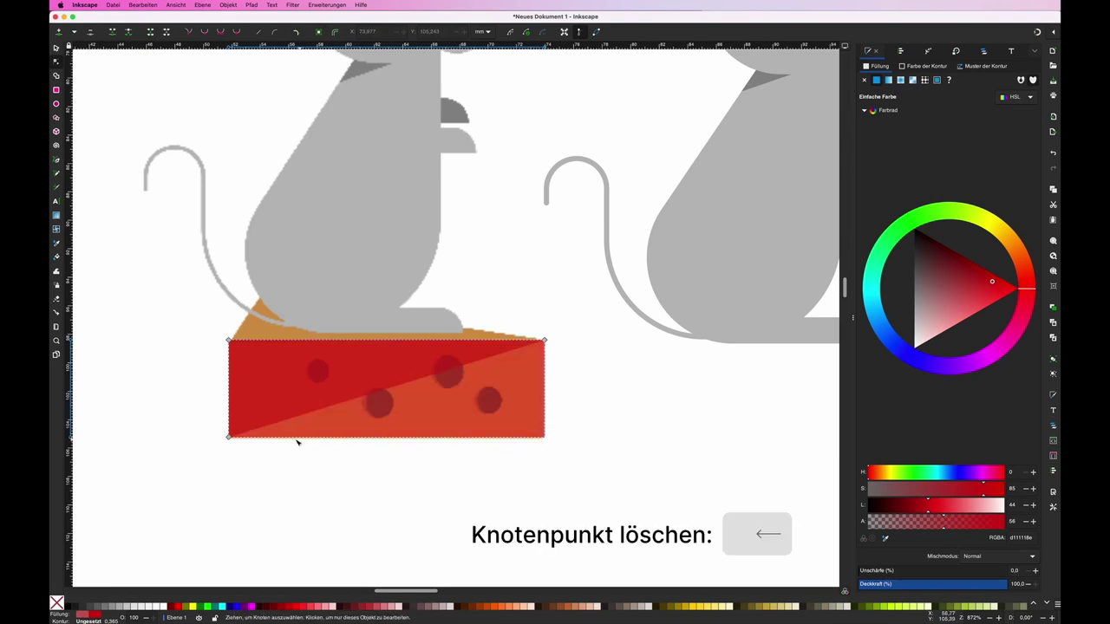
mouse_move(229, 438)
mouse_down()
mouse_move(276, 275)
mouse_move(260, 295)
mouse_up()
Step: Move both red cheese pieces under the right mouse and make them fully opaque
key(s)
shift+click(500, 414)
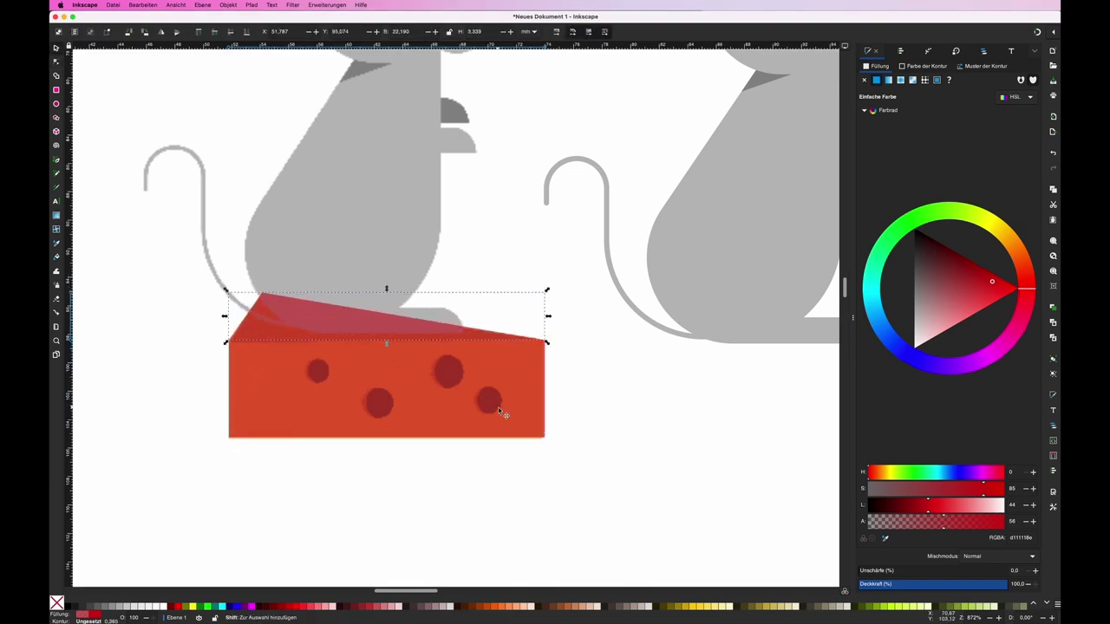
mouse_move(417, 401)
mouse_down()
mouse_move(742, 403)
mouse_move(594, 395)
mouse_up()
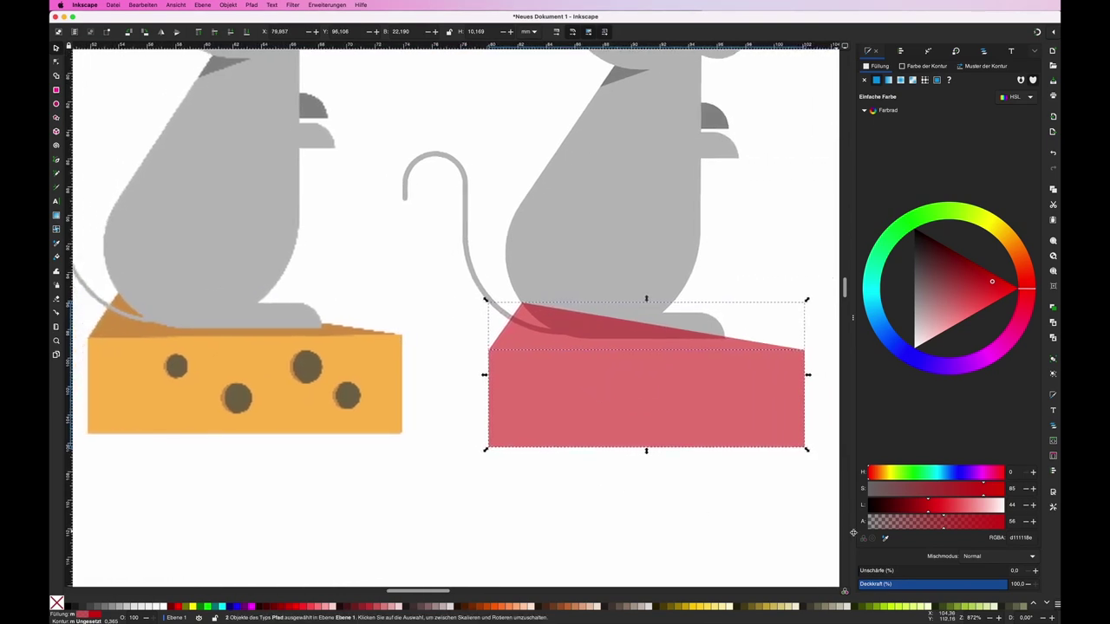
drag(952, 523, 1006, 523)
click(616, 513)
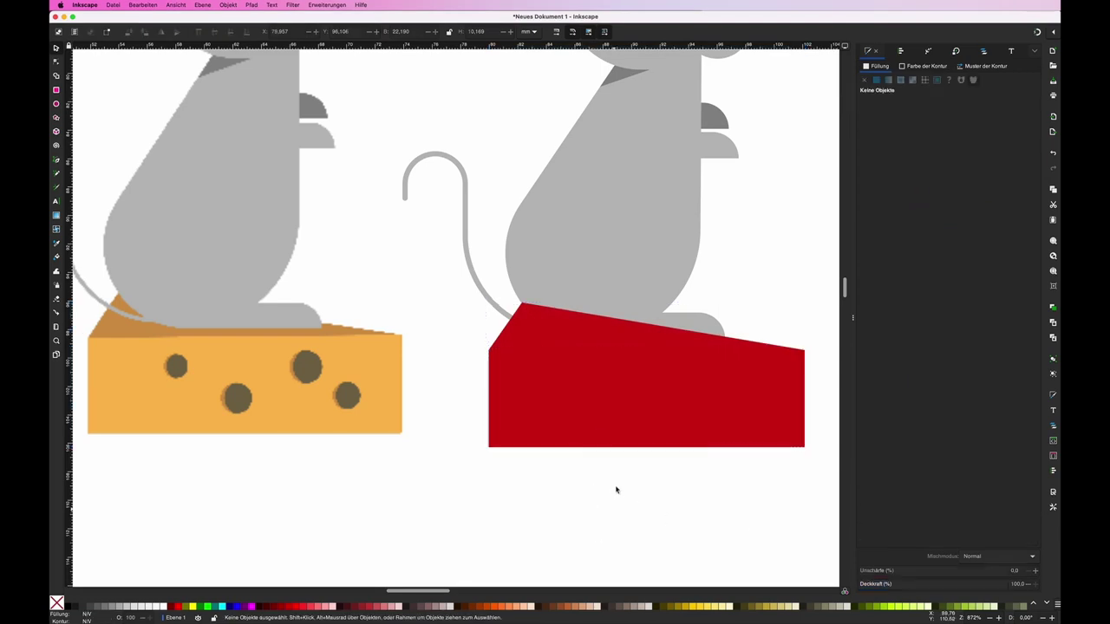
Step: Colour the cheese front with the reference's orange and the top wedge with its darker orange
click(586, 421)
key(d)
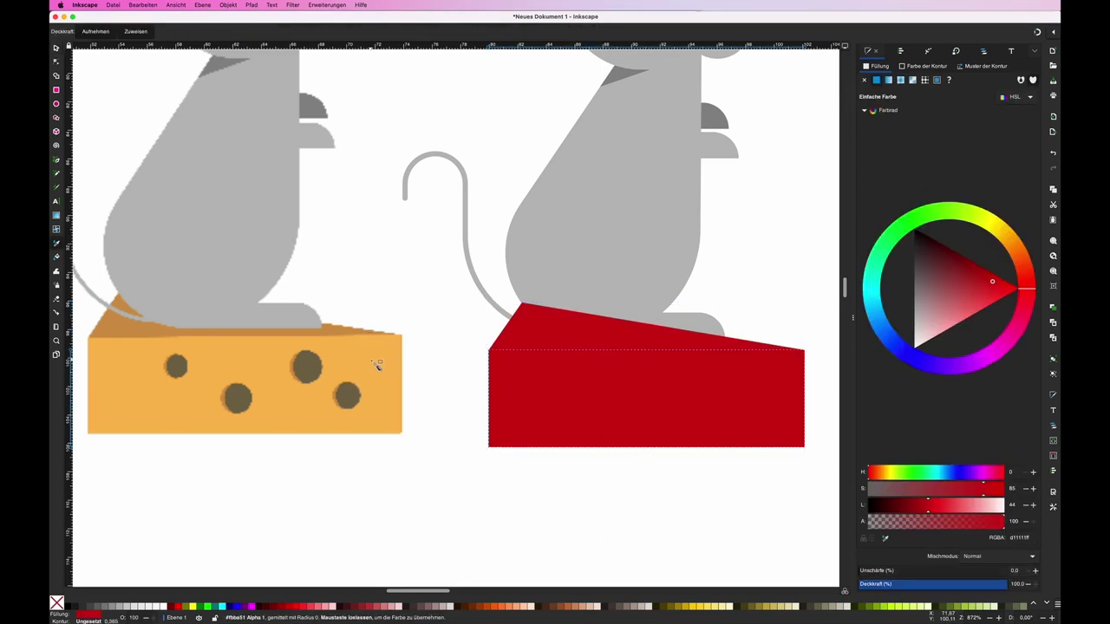
click(376, 365)
key(s)
click(519, 338)
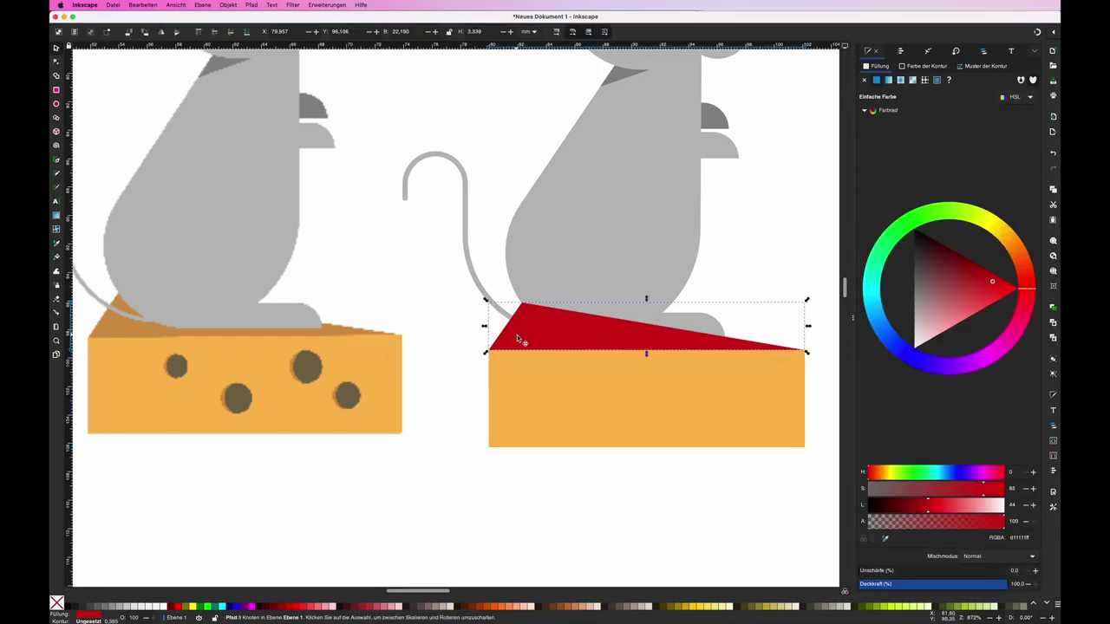
key(d)
click(340, 333)
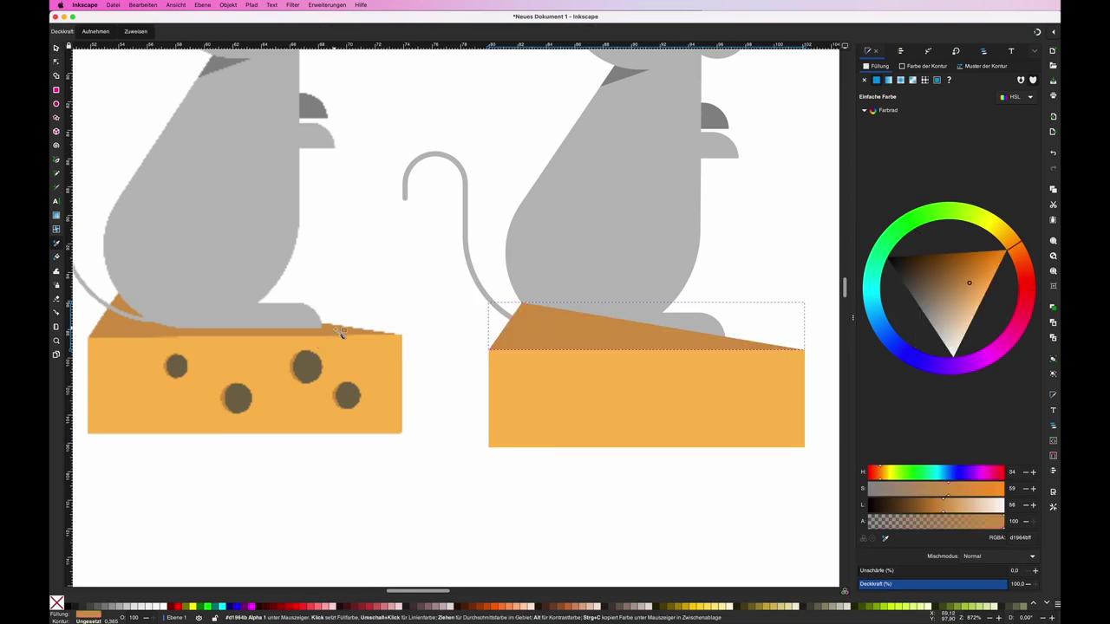
key(s)
key(minus)
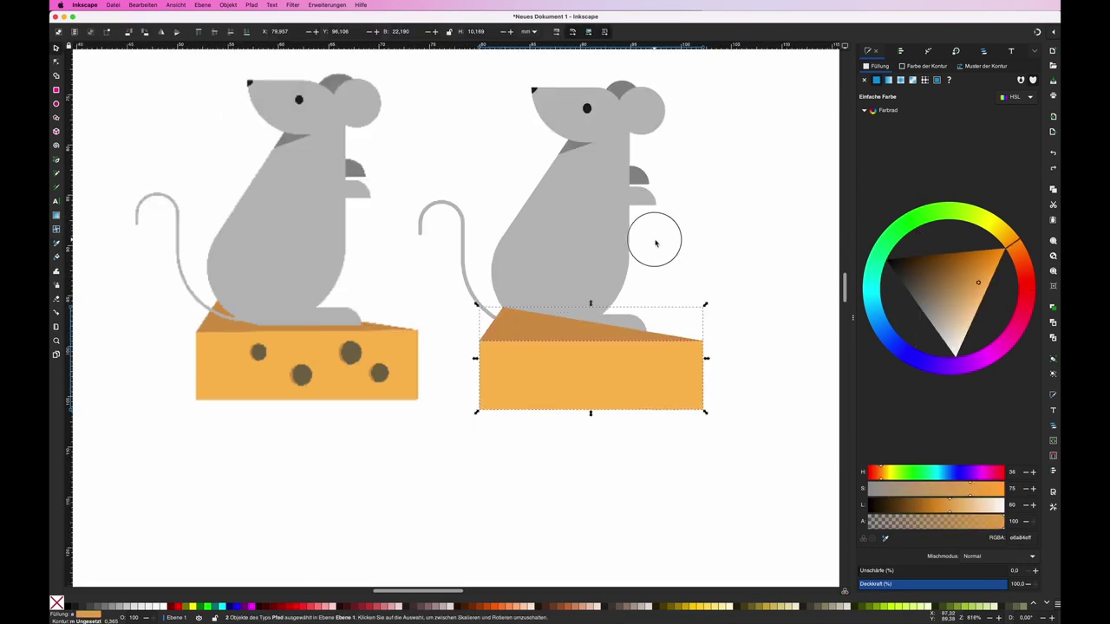
Step: Select the mouse parts, excluding the cheese top, and raise them to the top
click(654, 231)
drag(654, 228, 604, 268)
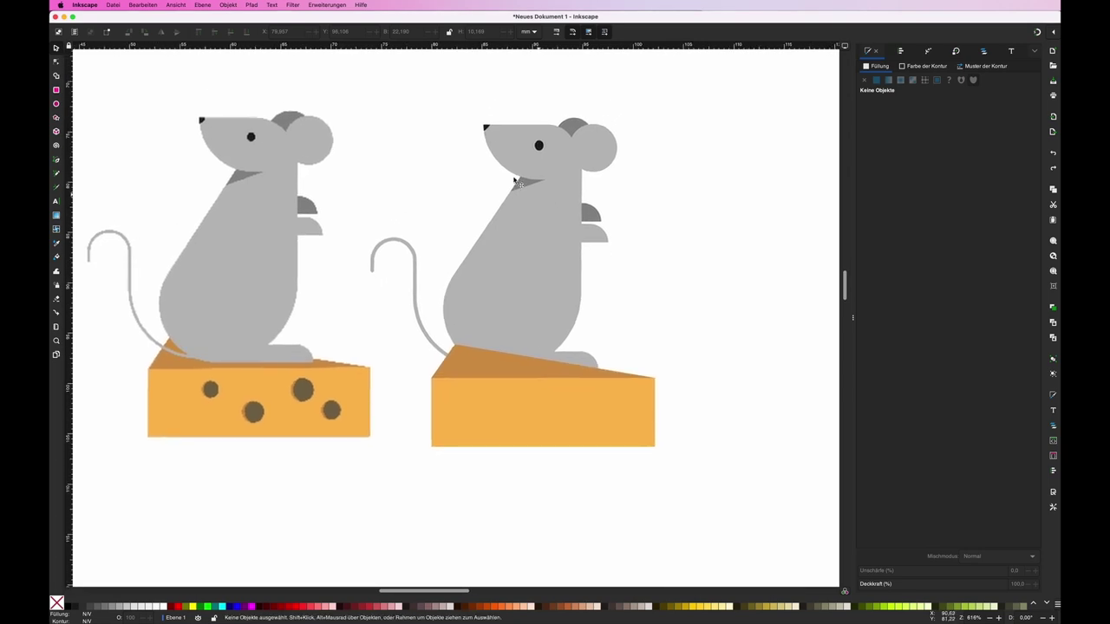
drag(367, 100, 714, 407)
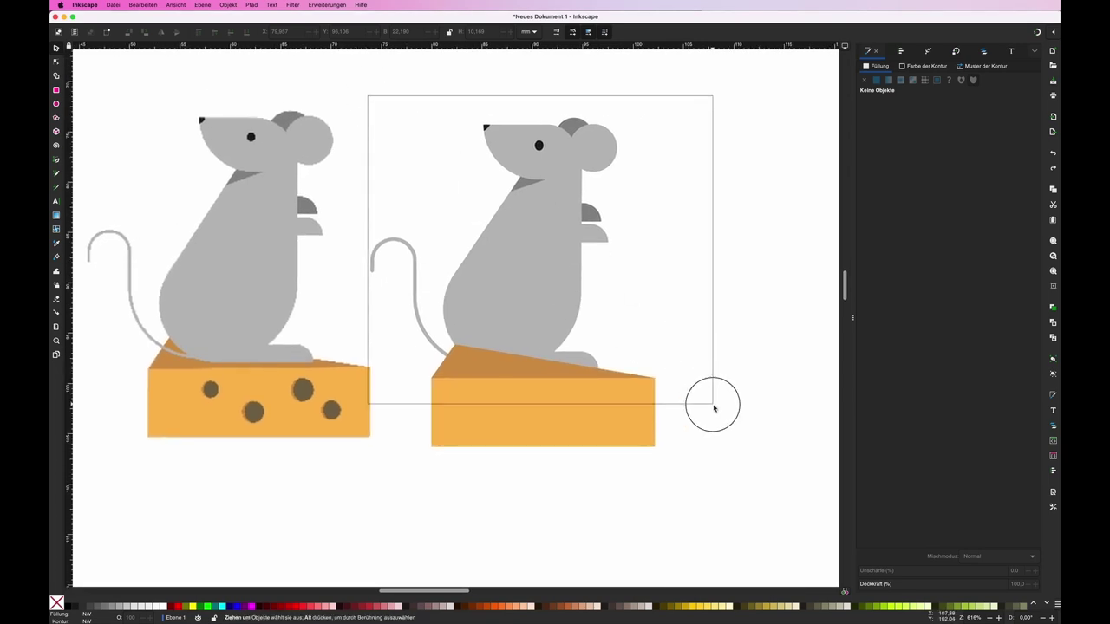
shift+click(483, 377)
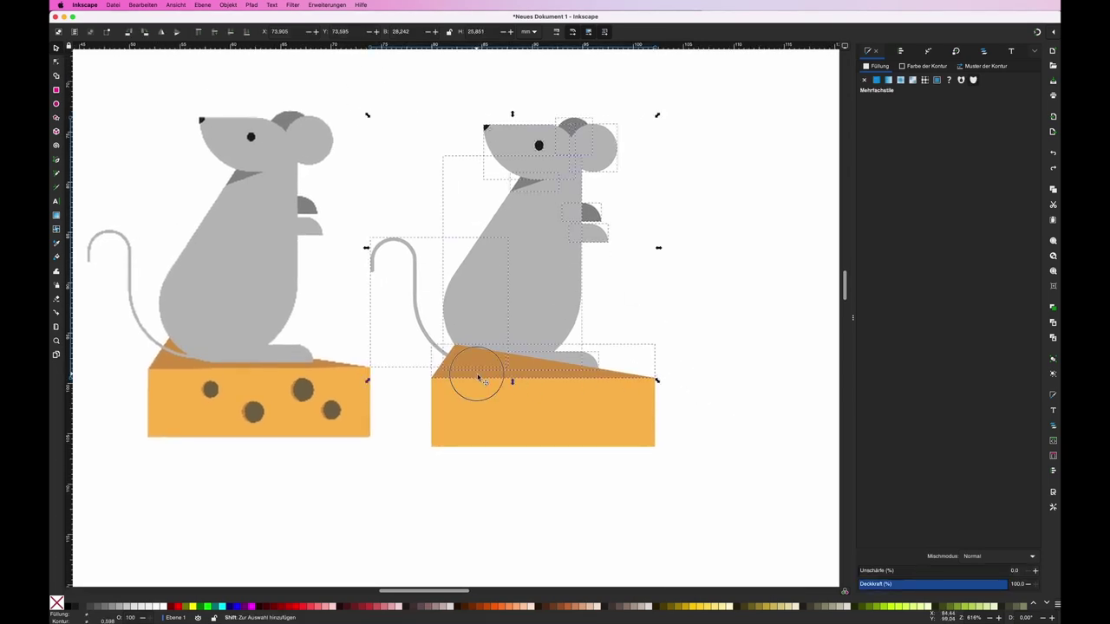
click(281, 4)
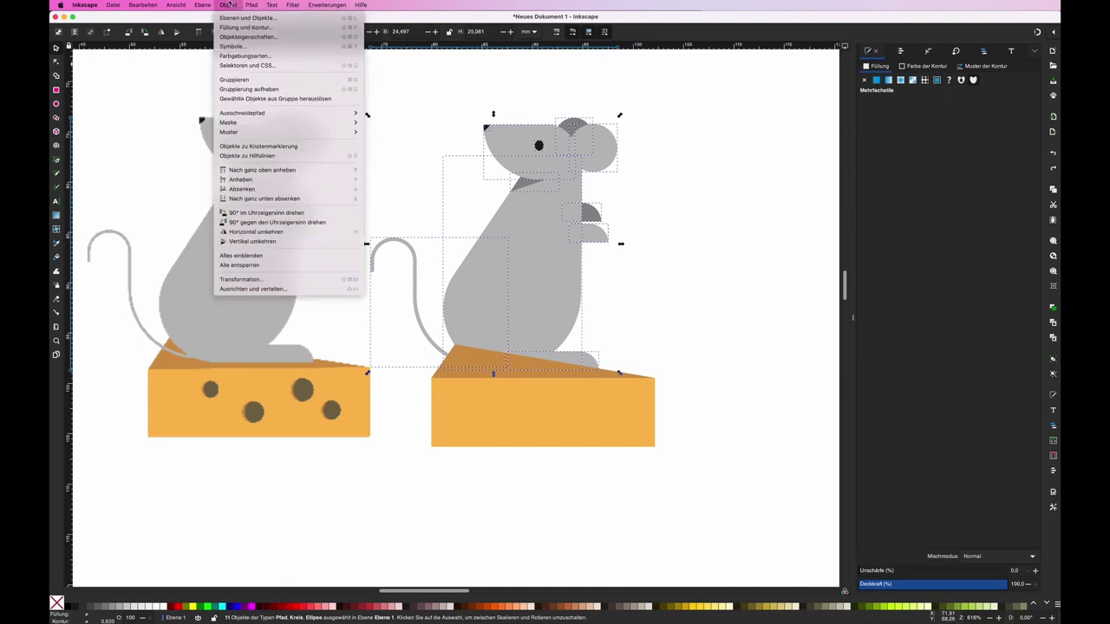
click(267, 170)
click(777, 380)
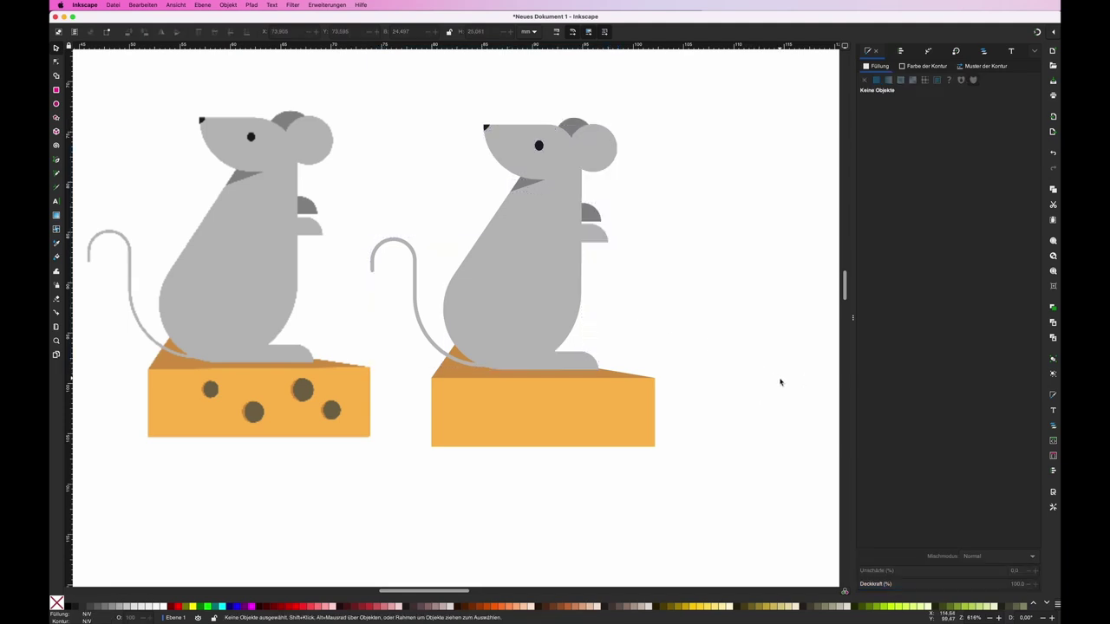
Step: Draw a small circle on the traced cheese and fill it with the reference holes' brown
scroll(526, 351, up, 2)
scroll(526, 351, down, 2)
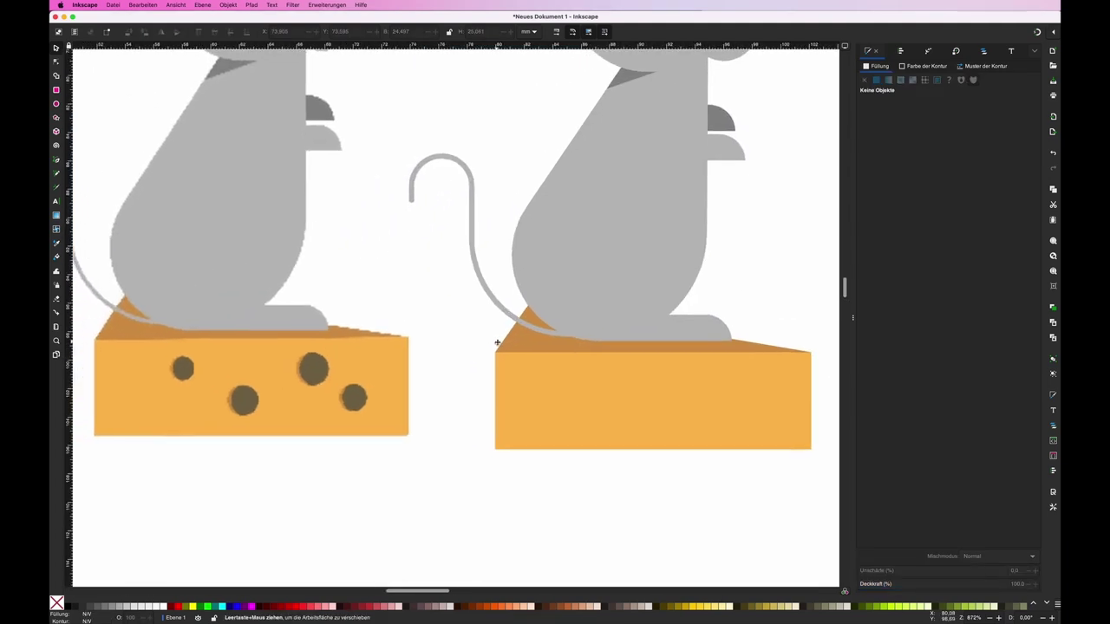
scroll(526, 351, left, 1)
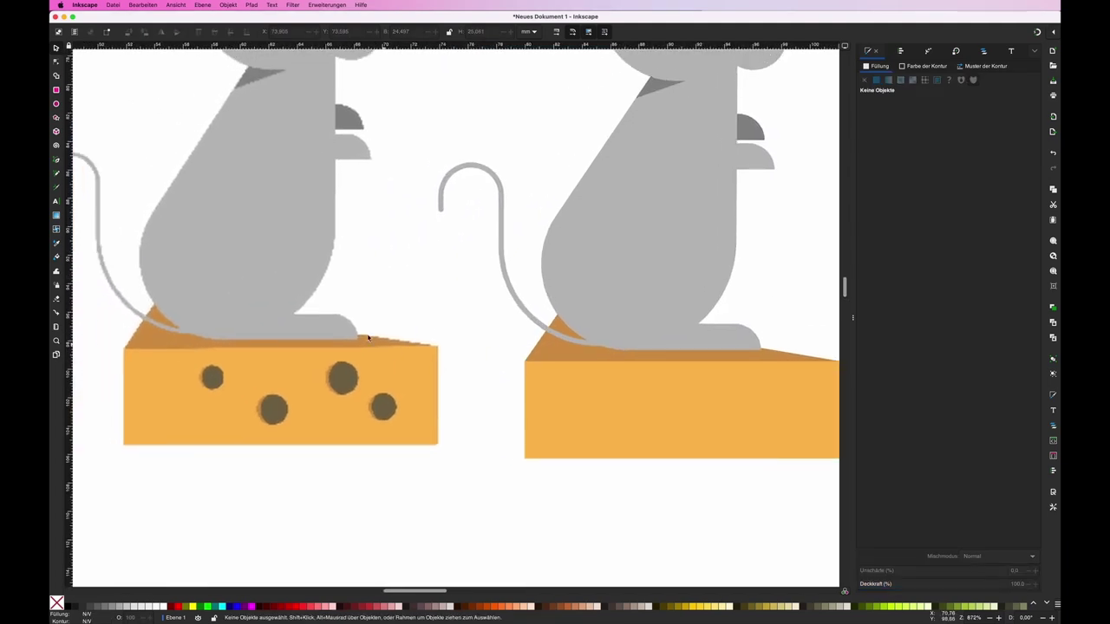
click(56, 104)
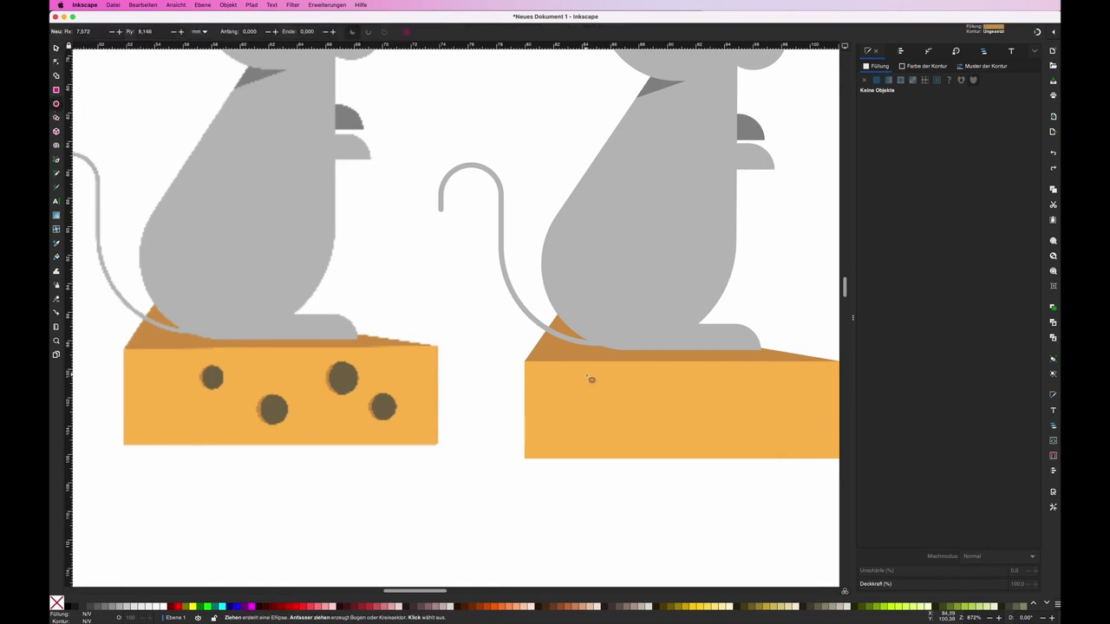
drag(590, 379, 620, 409)
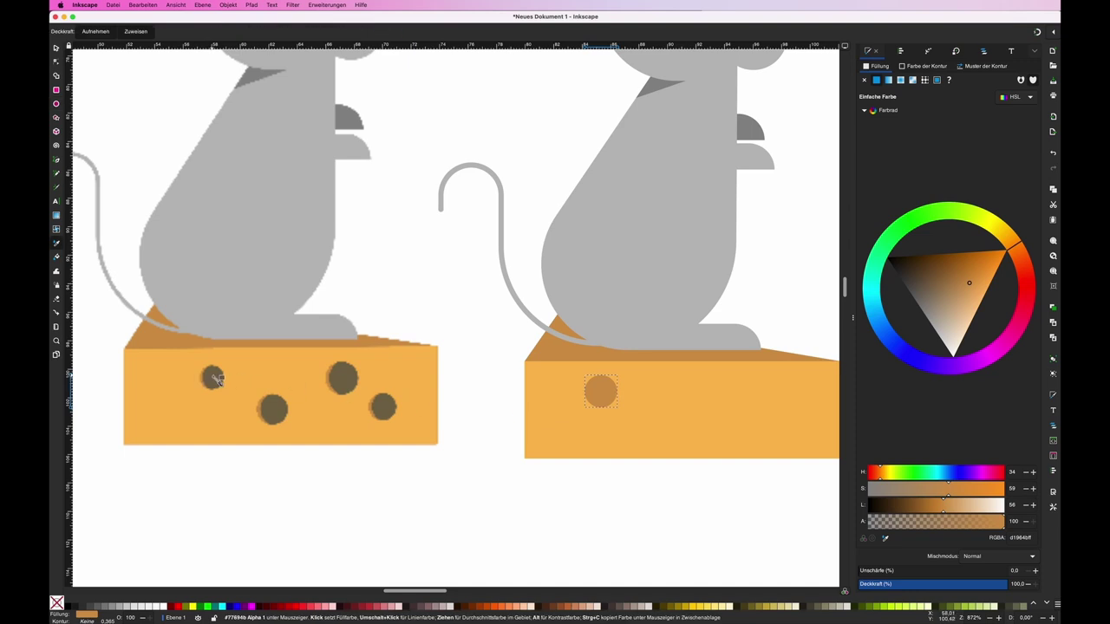
click(383, 407)
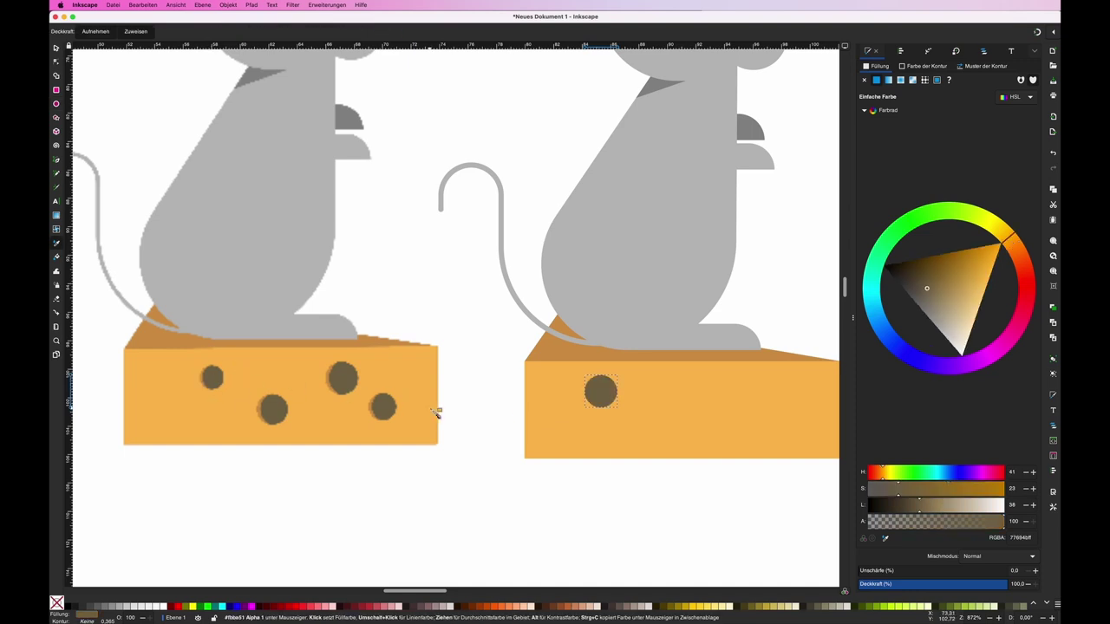
key(s)
Step: Duplicate the hole, shift the copy right, and subtract the circles to leave a crescent
key(plus)
key(plus)
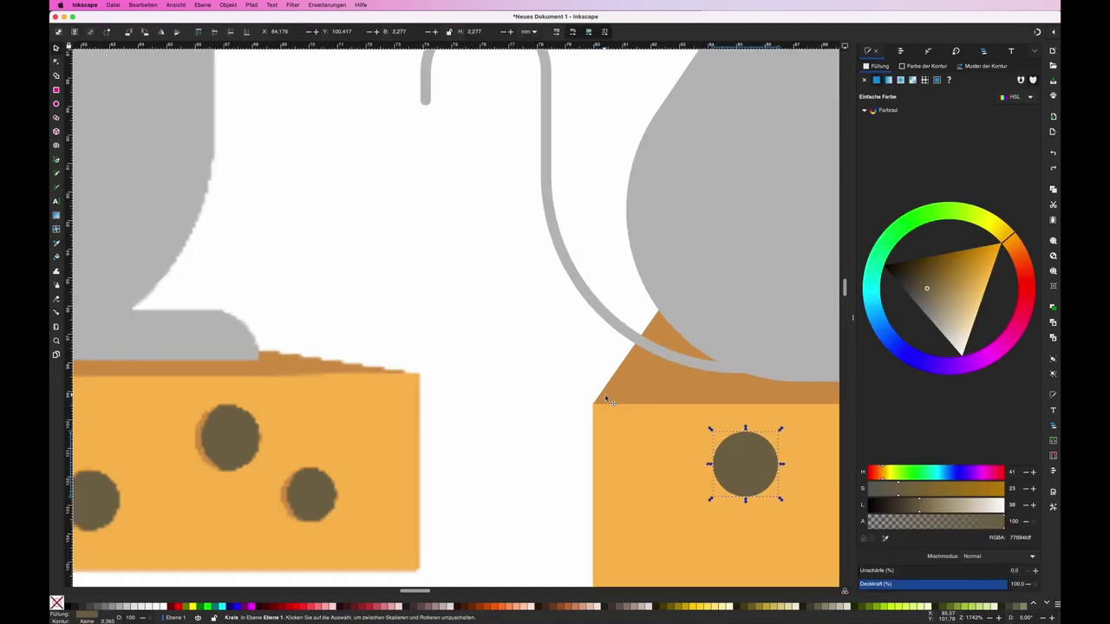
scroll(535, 364, right, 6)
scroll(535, 364, down, 3)
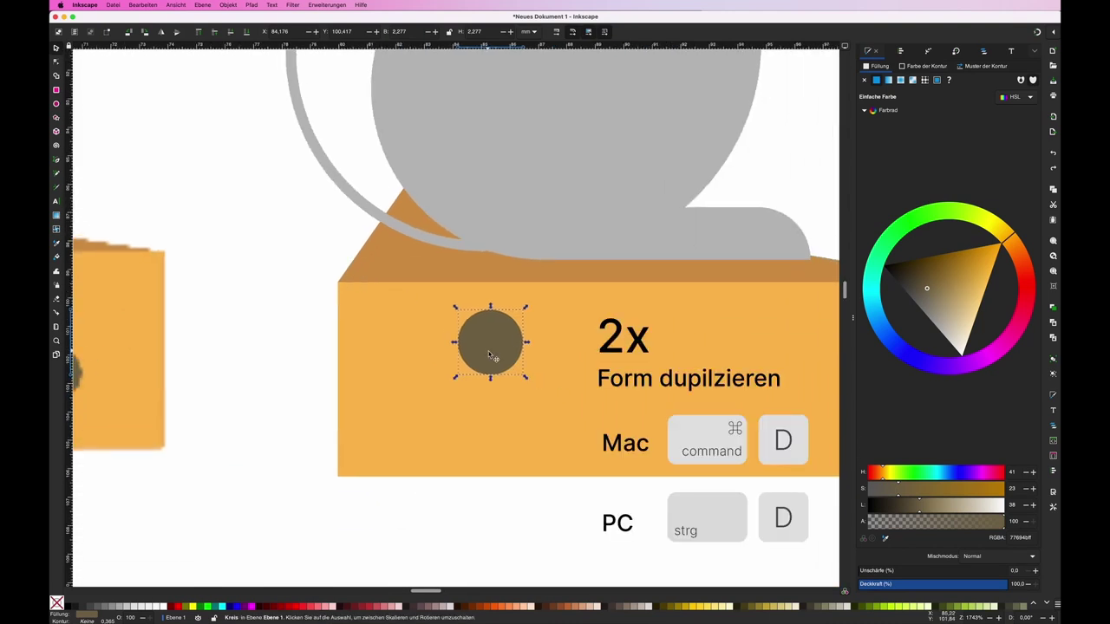
key(ctrl+d)
drag(490, 355, 498, 356)
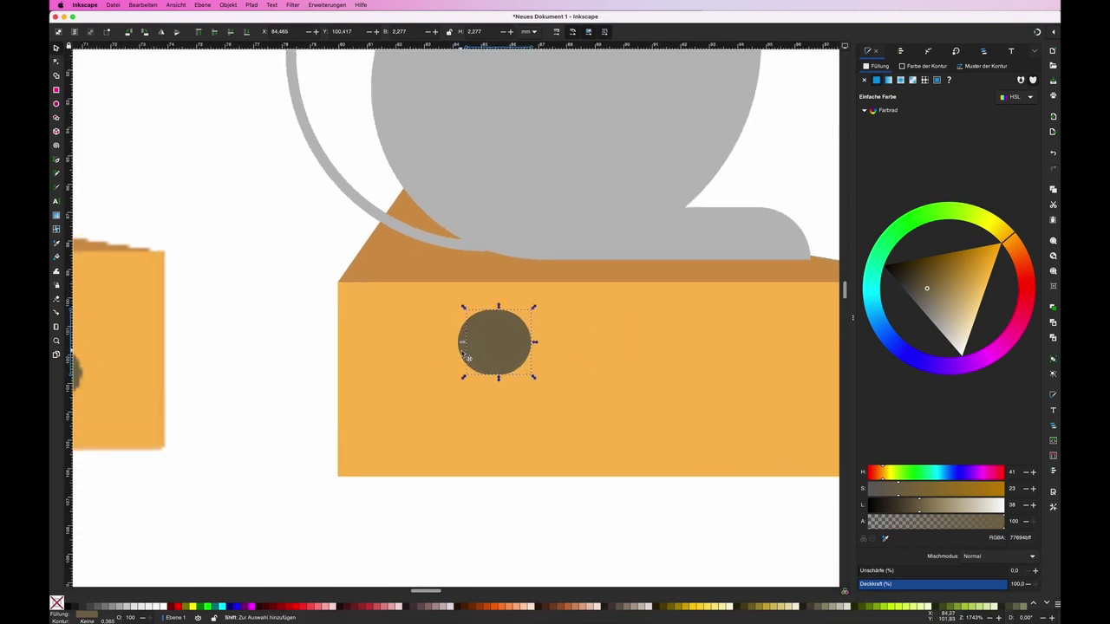
shift+click(466, 356)
click(202, 4)
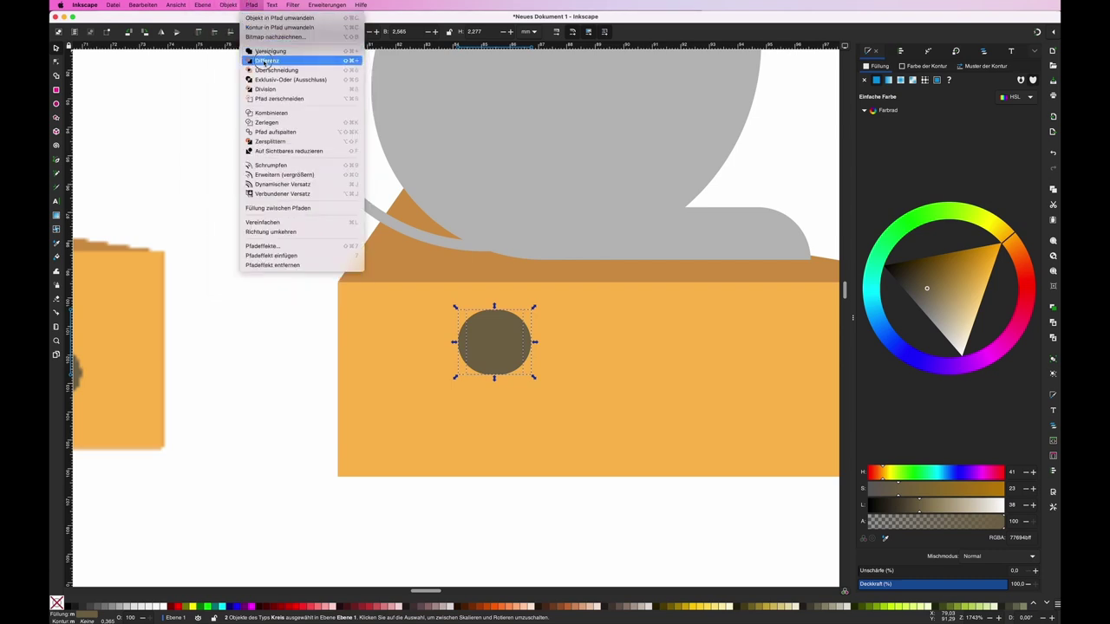
click(265, 61)
Step: Give the crescent the reference hole's darker shading colour
drag(309, 364, 476, 349)
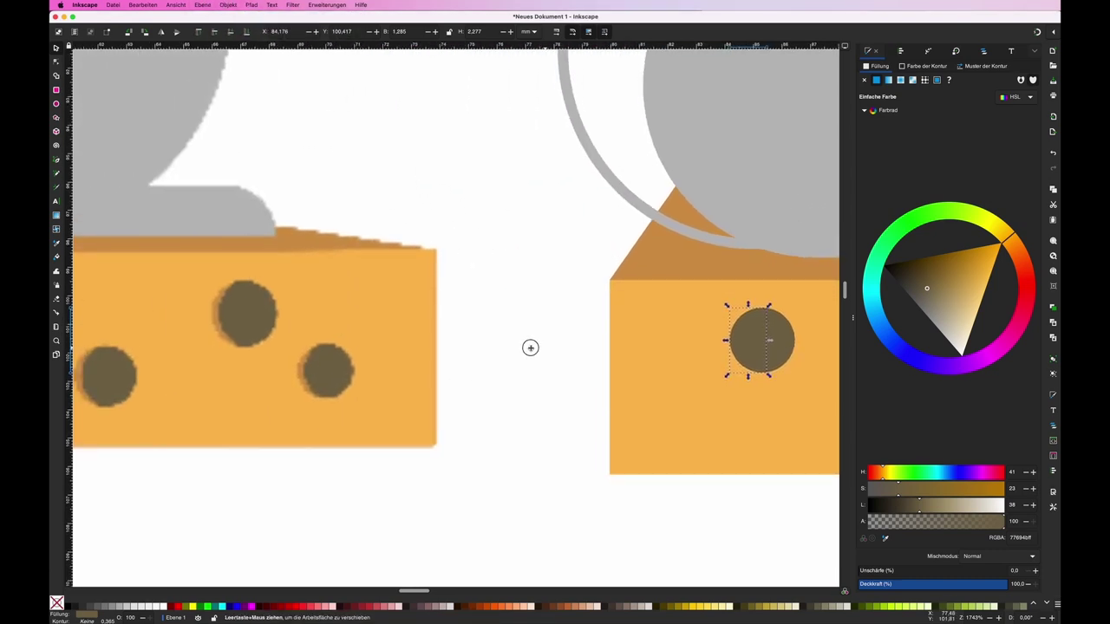
key(d)
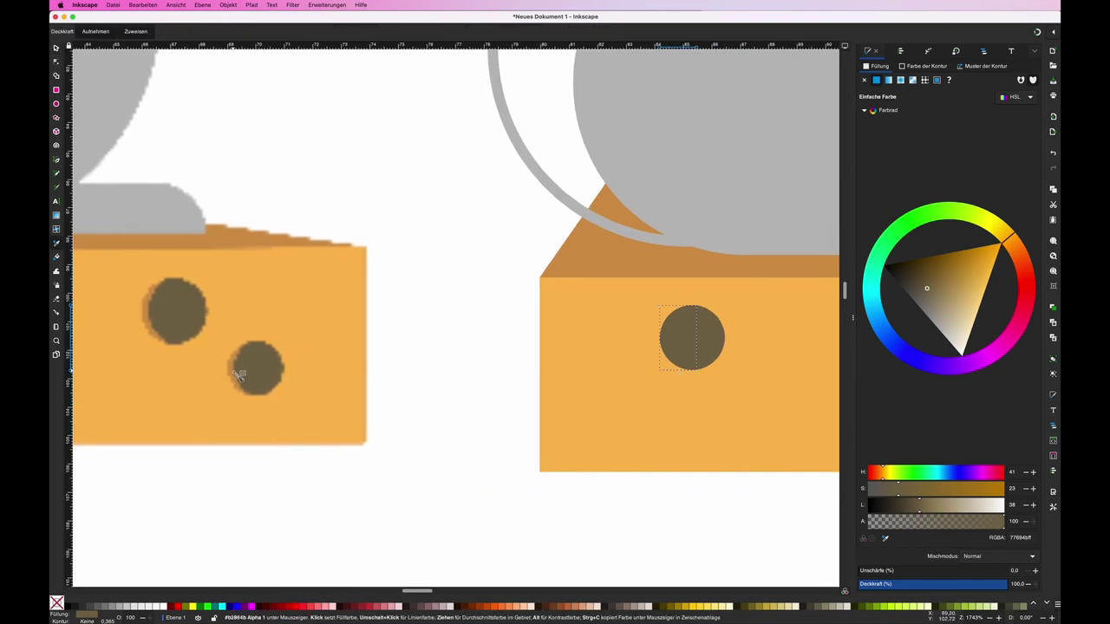
click(235, 373)
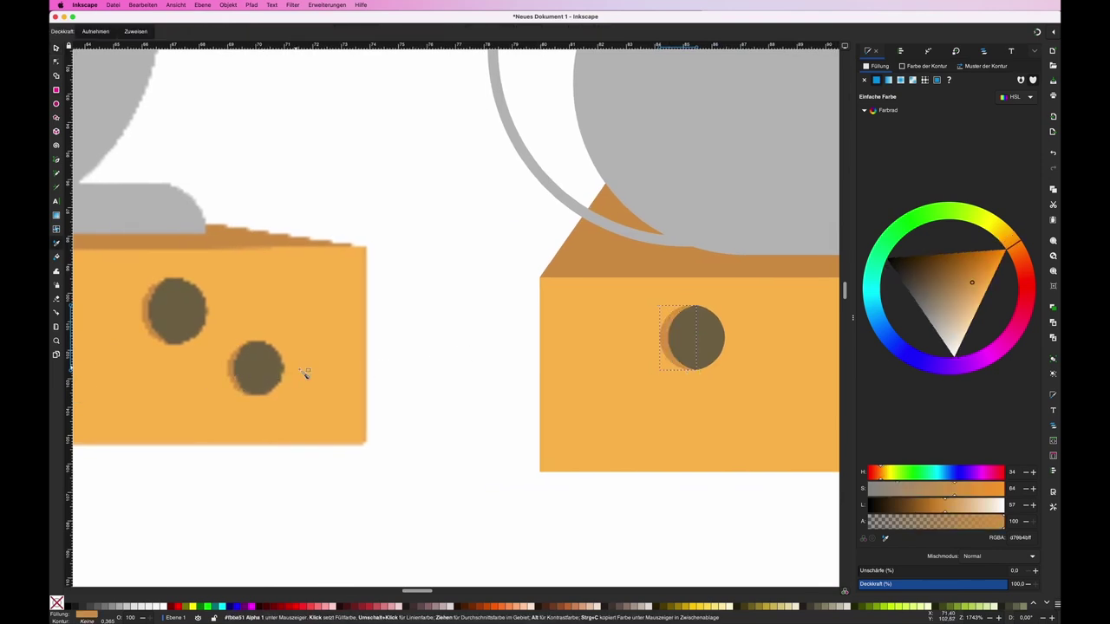
key(s)
click(463, 405)
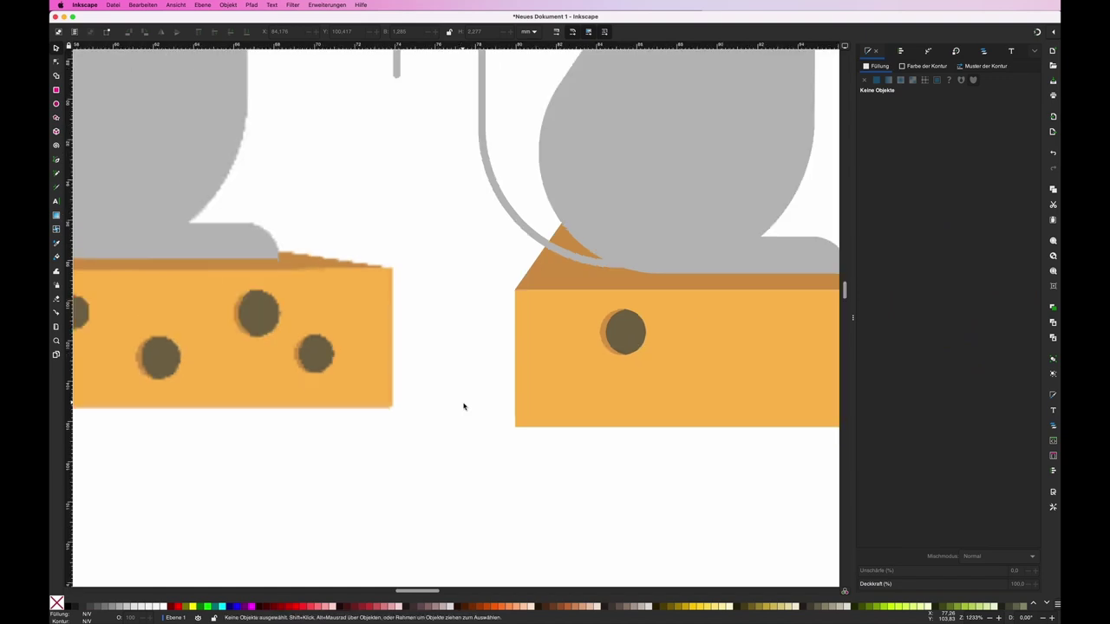
Step: Group the brown hole with its shading crescent
key(minus)
key(minus)
scroll(463, 405, right, 2)
click(524, 336)
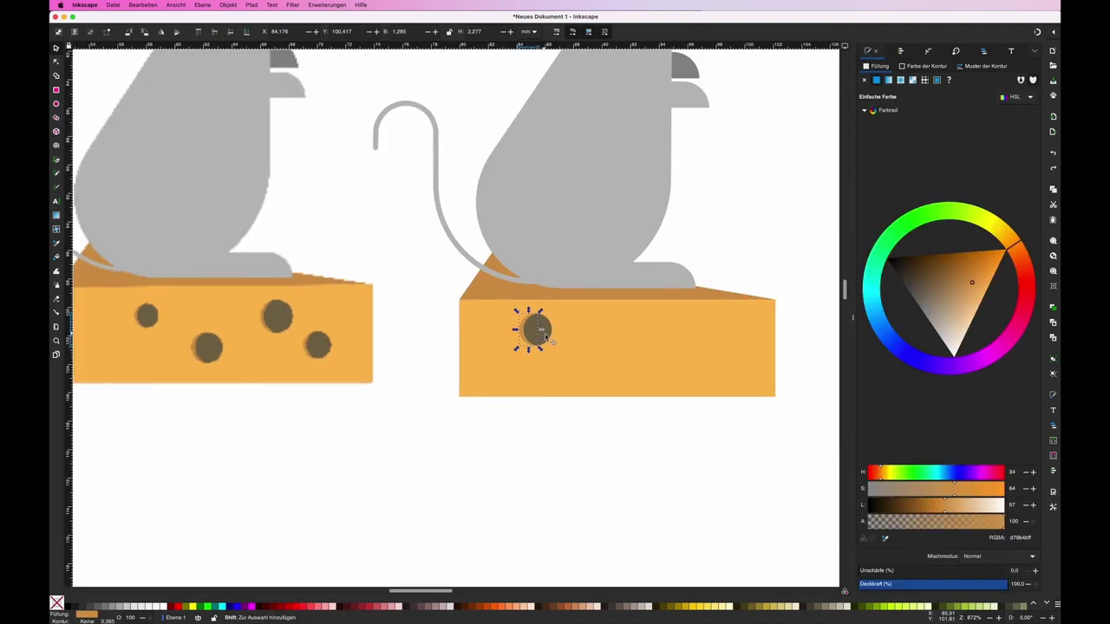
click(226, 4)
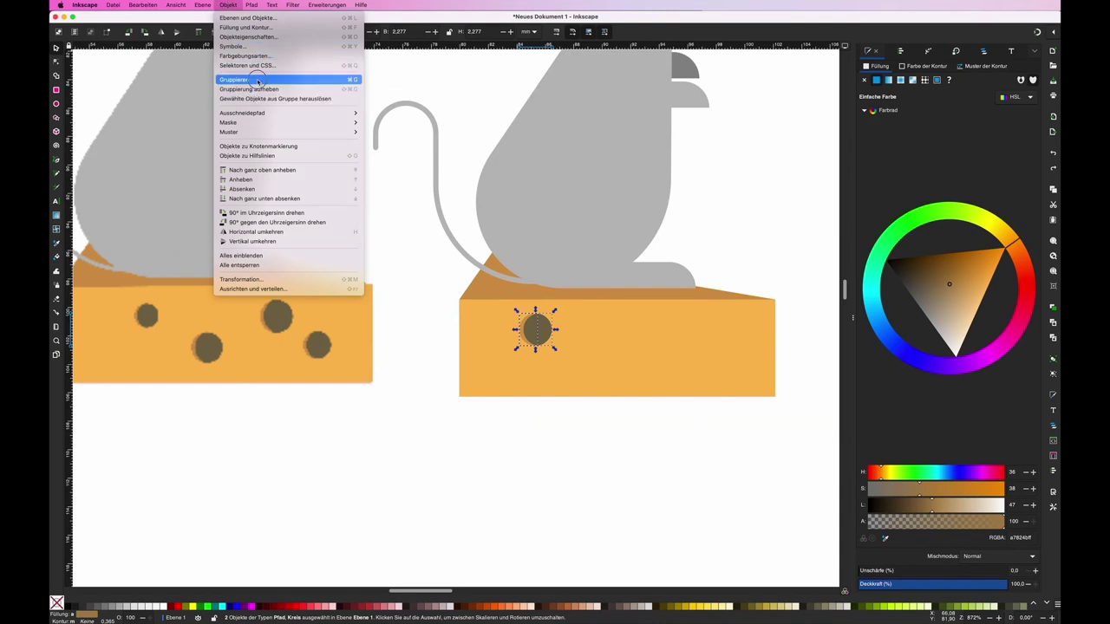
click(258, 82)
click(552, 503)
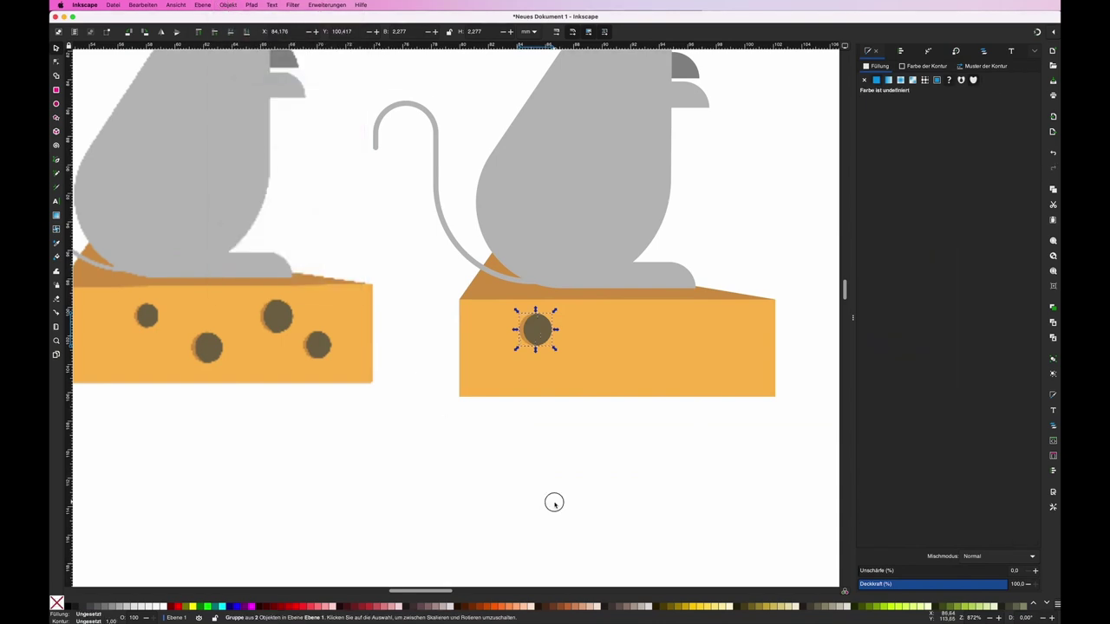
click(541, 330)
Step: Shrink the hole group and duplicate it, moving copies toward the cheese's upper right
drag(553, 347, 605, 380)
key(super+d)
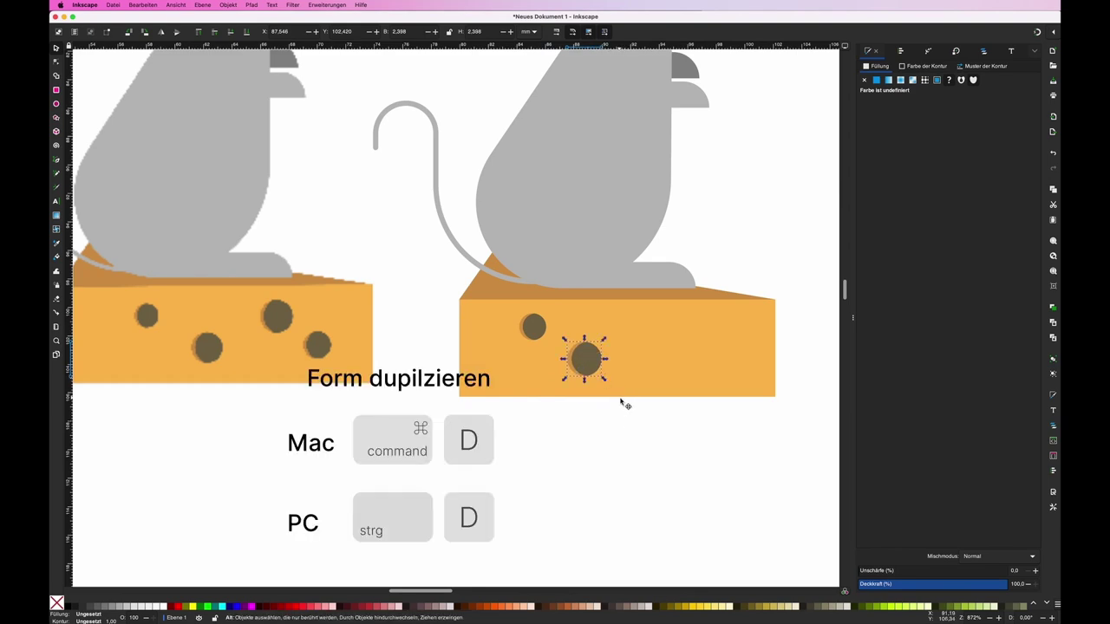
key(super+d)
mouse_move(590, 363)
mouse_down()
mouse_move(667, 332)
mouse_move(718, 365)
mouse_up()
key(super+d)
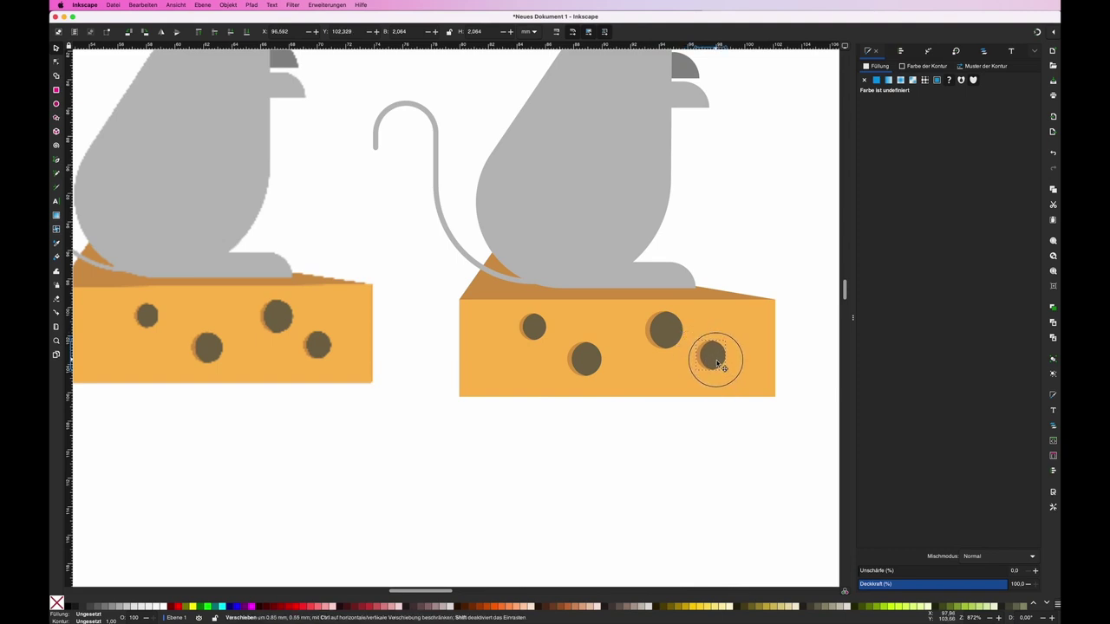
click(691, 445)
Step: Delete image1 via Layers and Objects, then centre the finished mouse in view
key(minus)
key(minus)
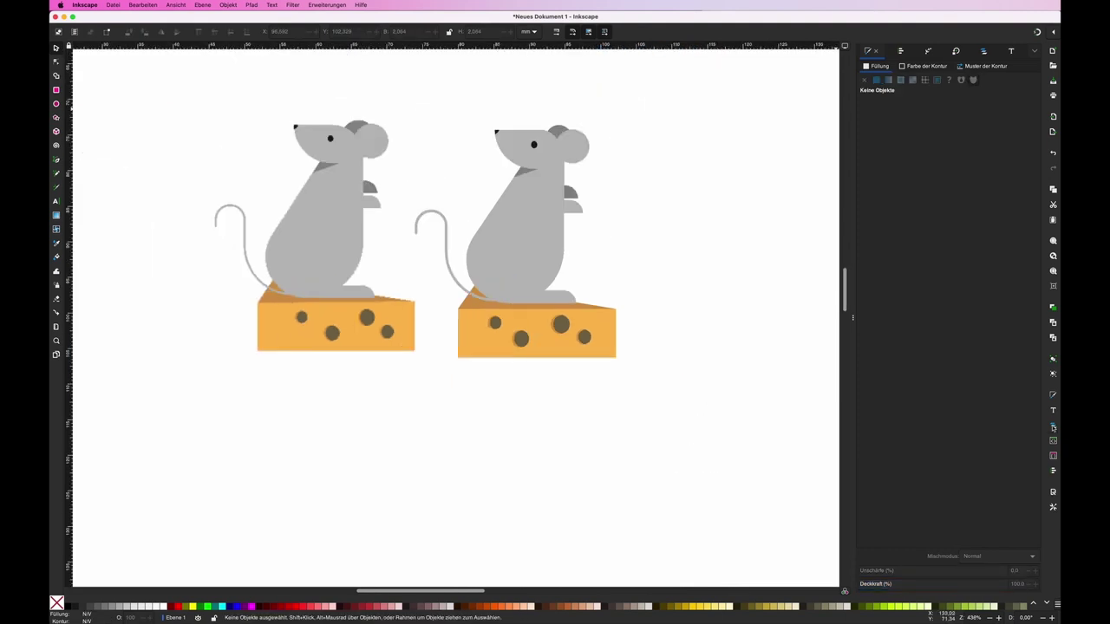
click(1053, 426)
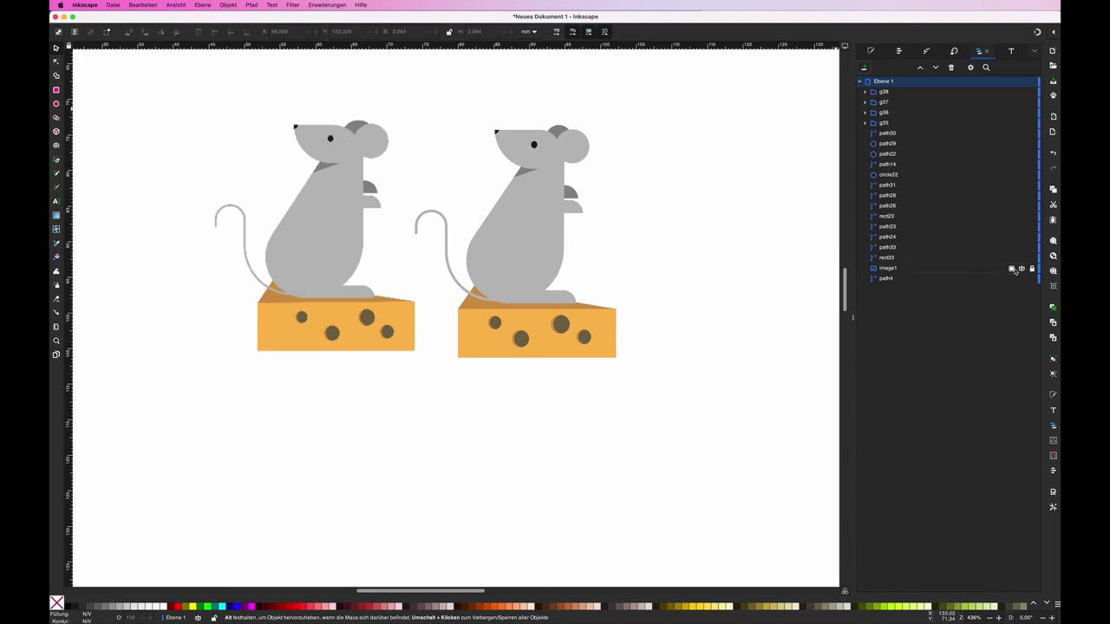
click(896, 270)
key(Delete)
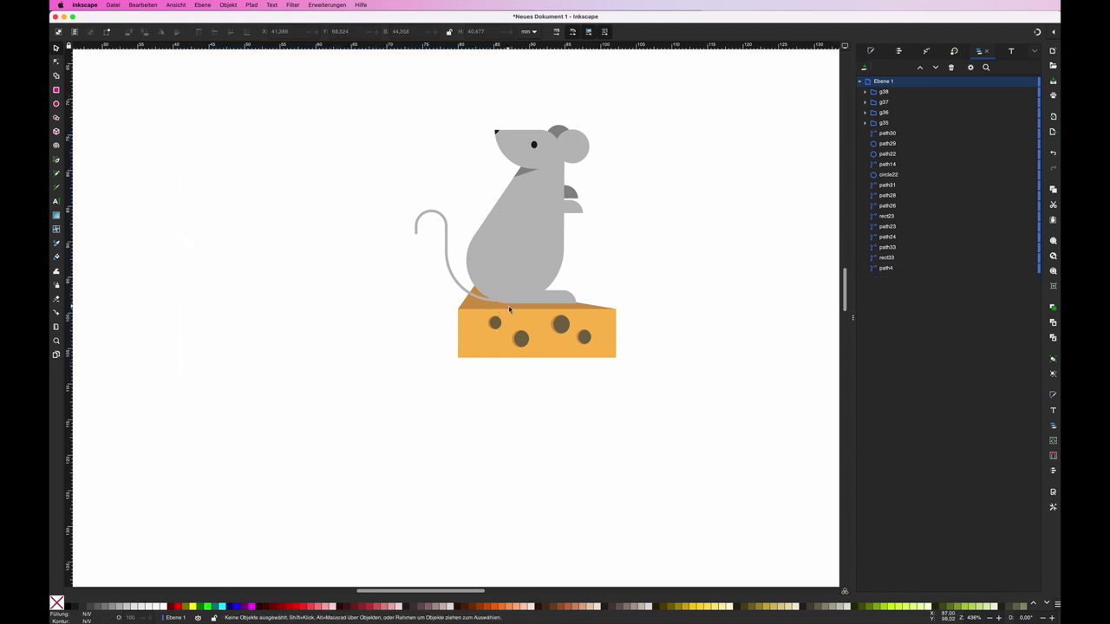
drag(586, 228, 485, 295)
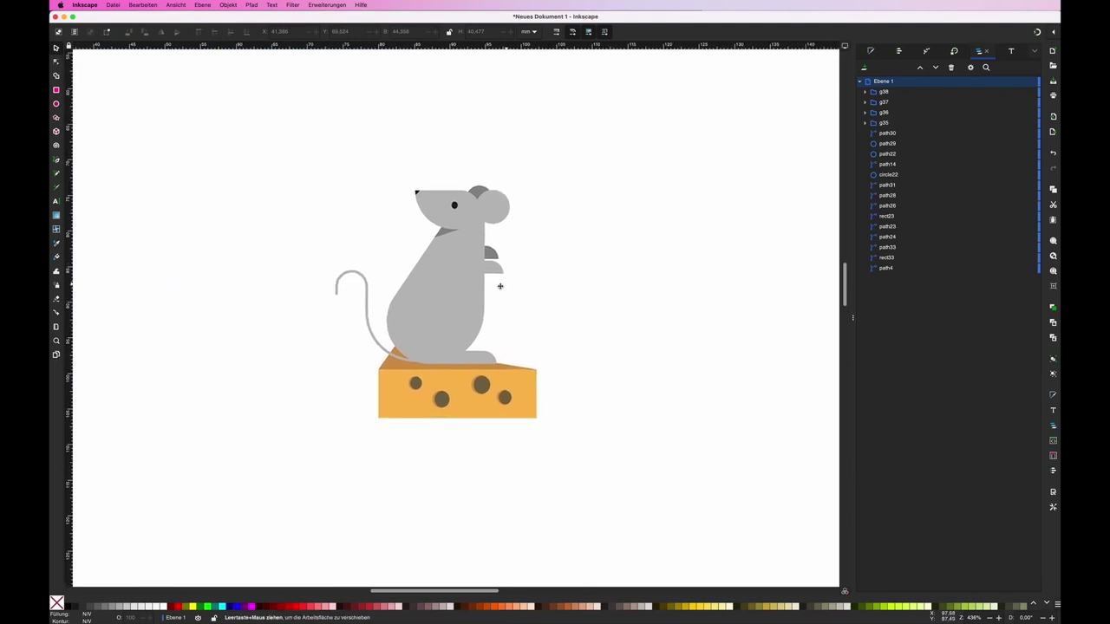